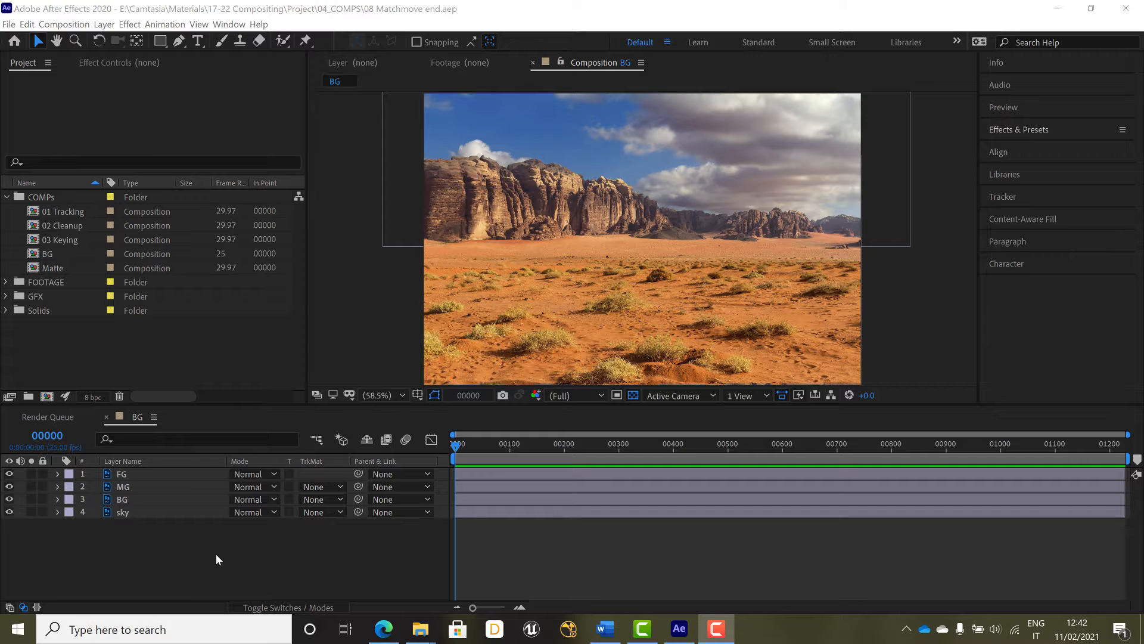
Examine the FG, MG, BG and sky layers of the BG composition by soloing each one in turn.
click(32, 473)
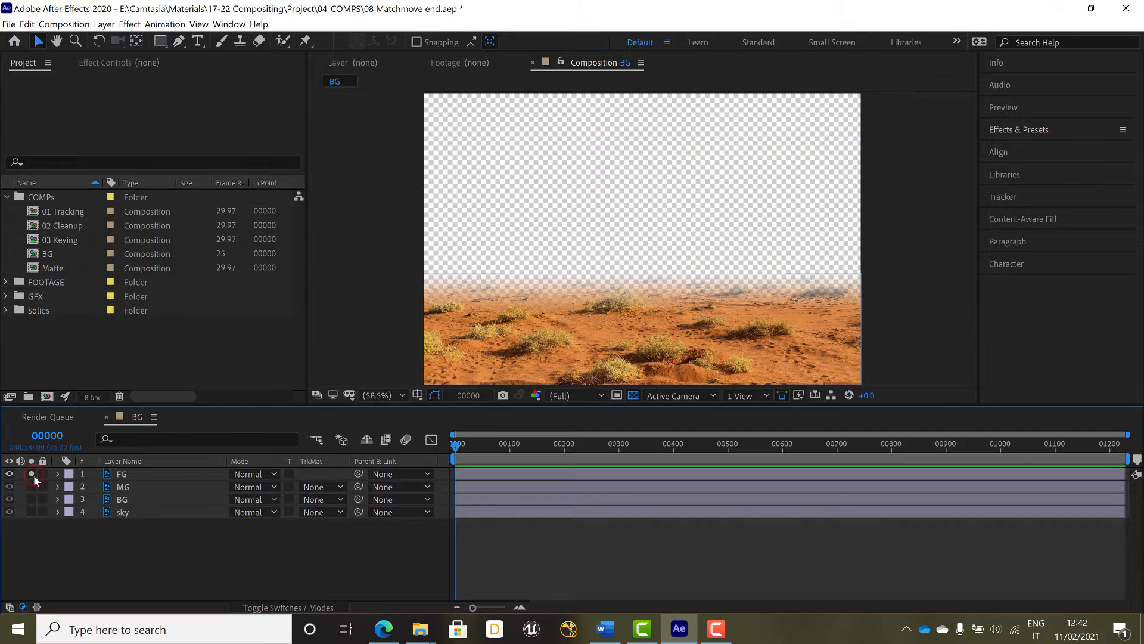
click(176, 473)
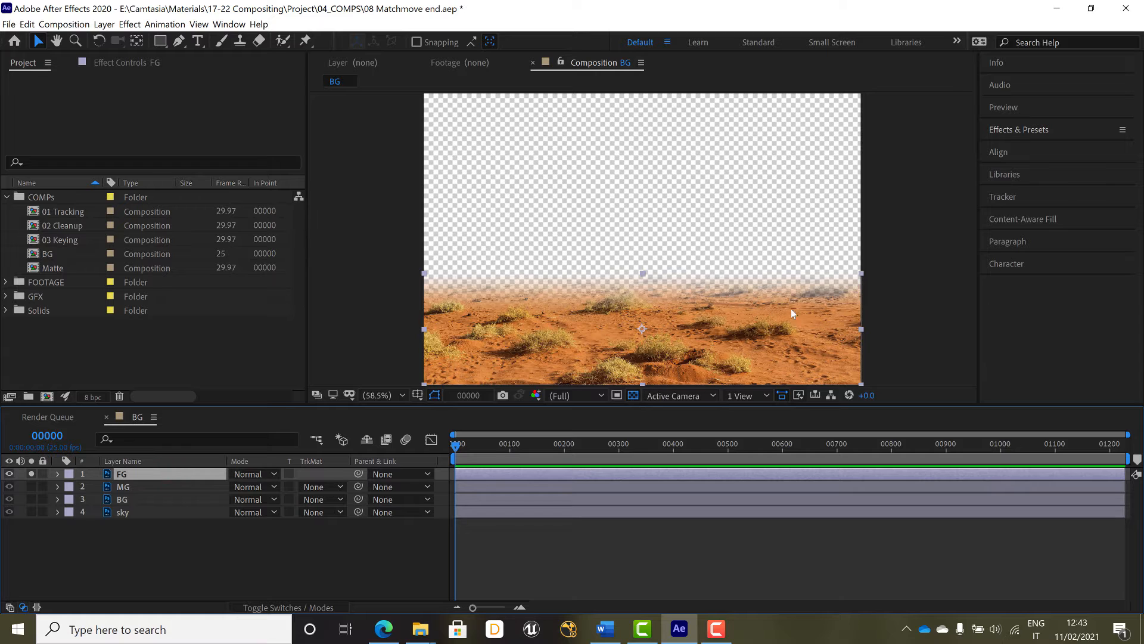
click(31, 474)
click(31, 487)
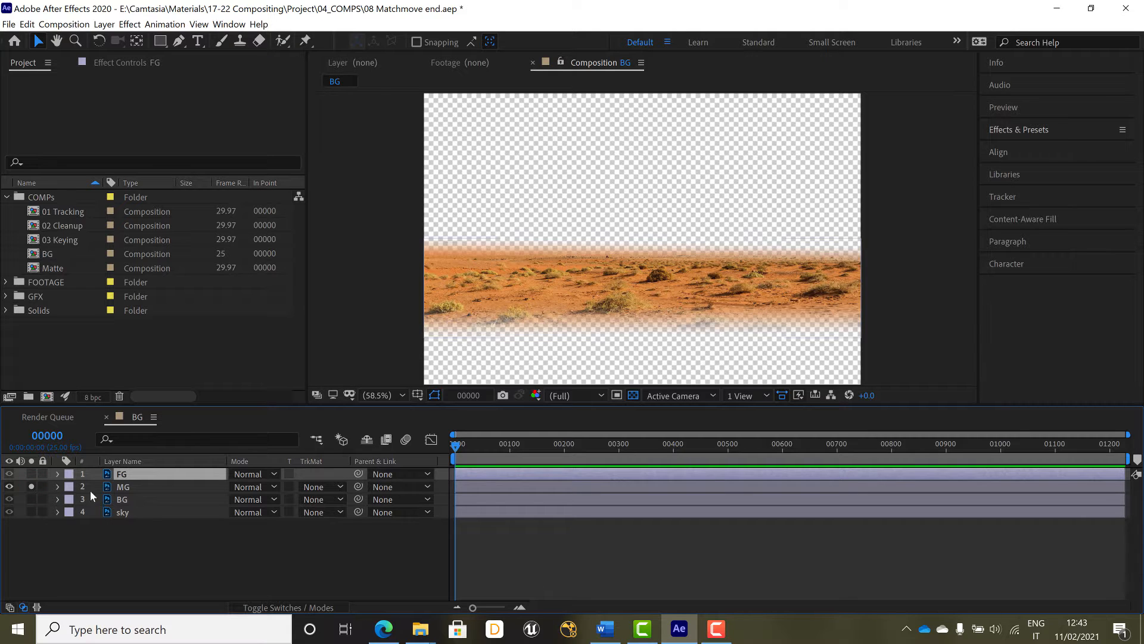
click(122, 487)
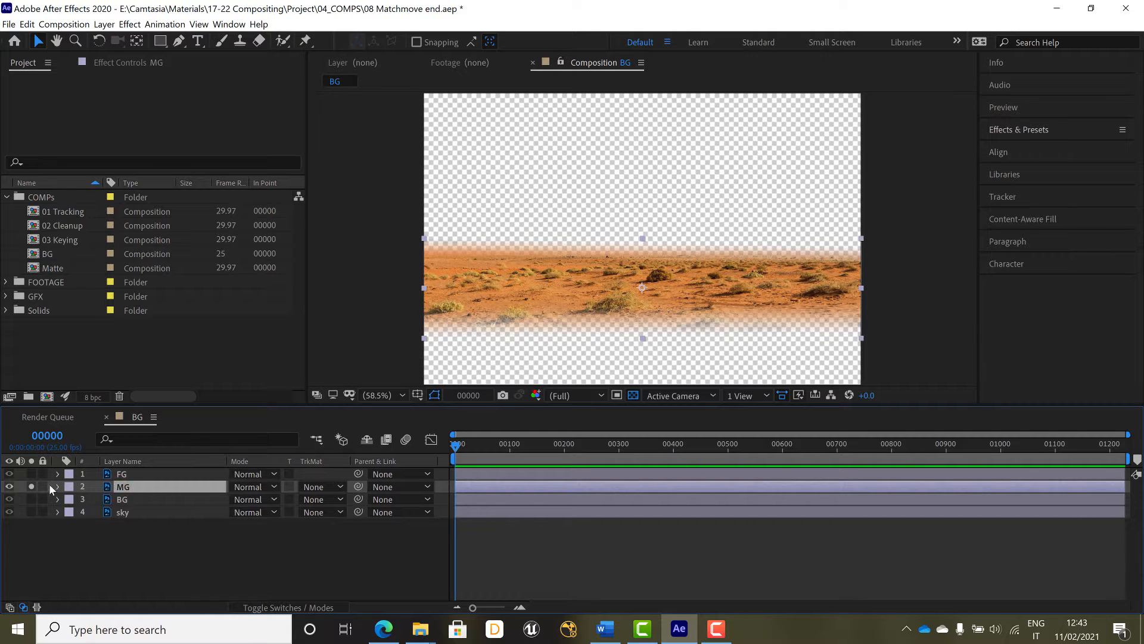
click(31, 486)
click(31, 499)
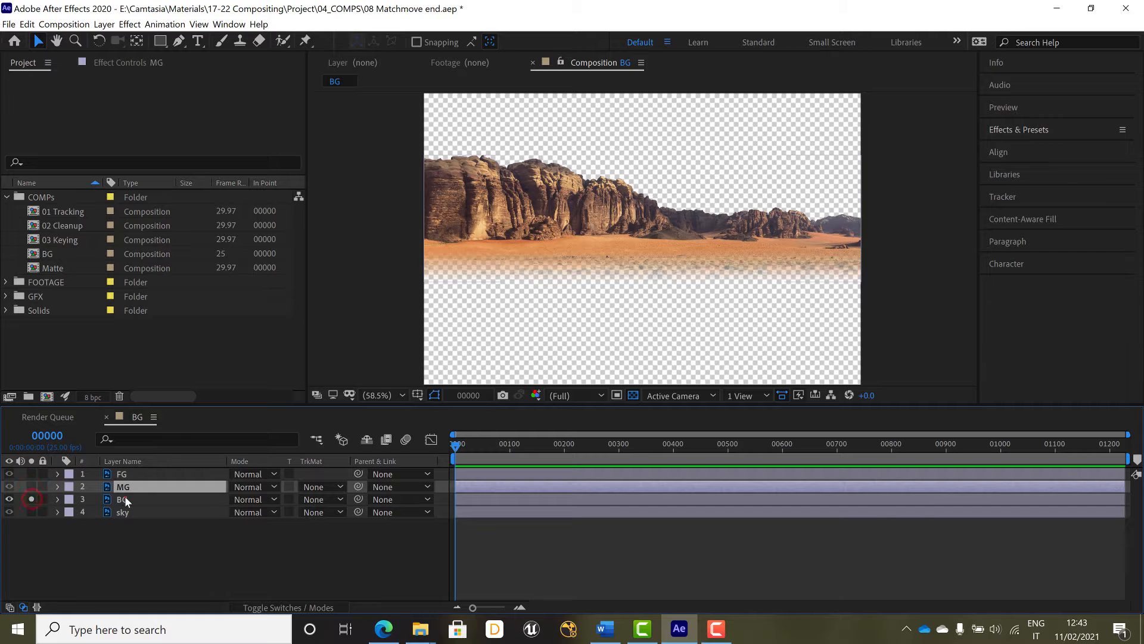
click(124, 500)
click(31, 499)
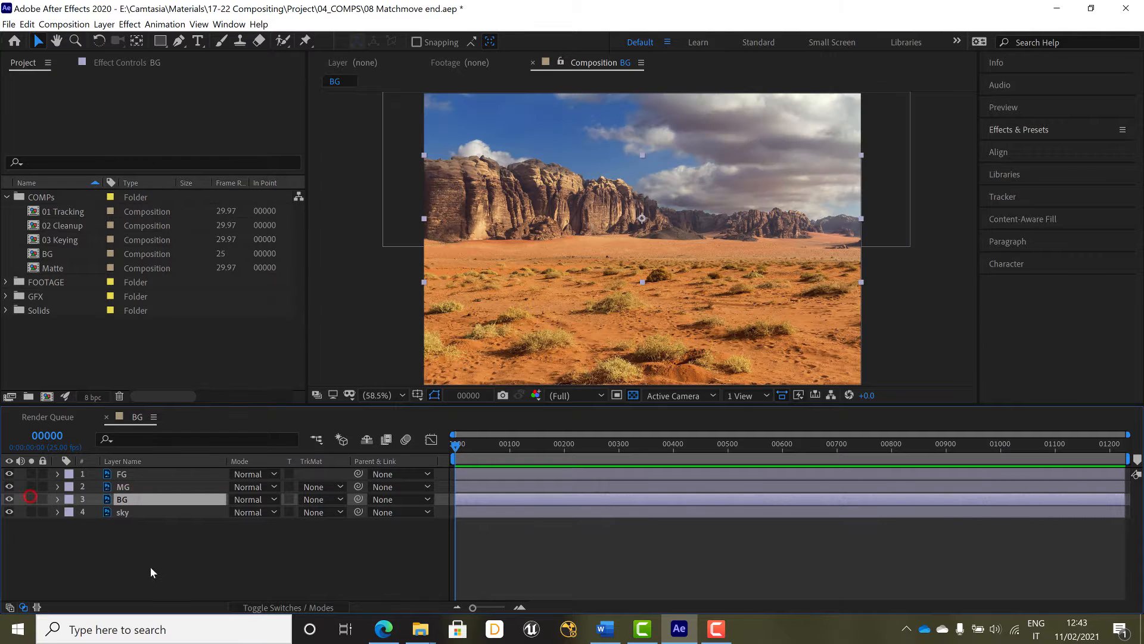
click(179, 559)
click(31, 513)
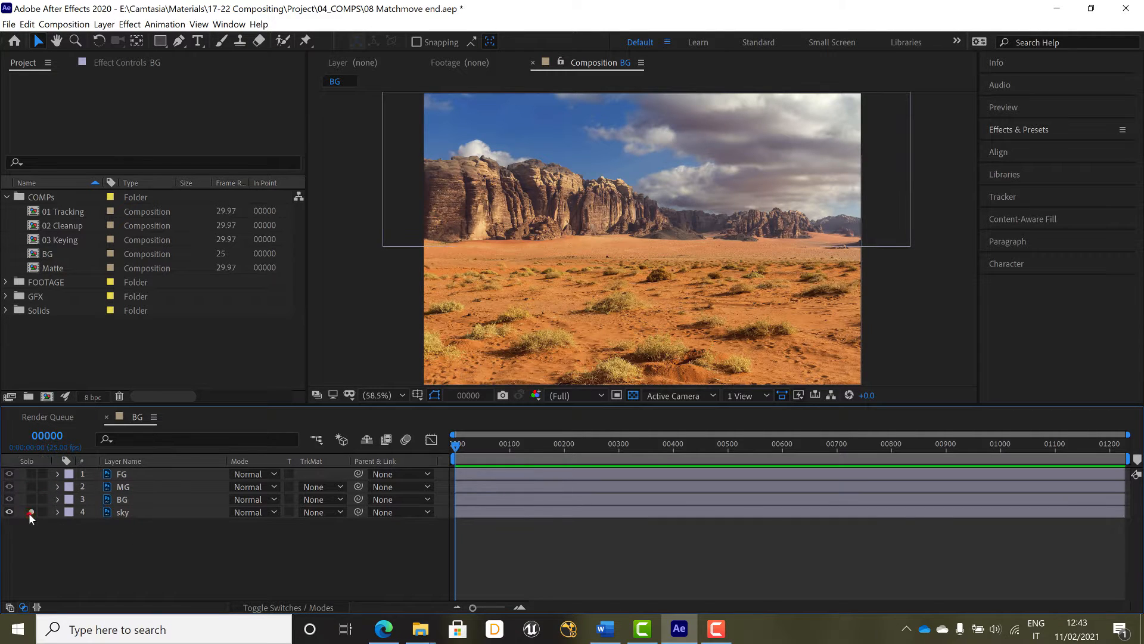
click(31, 513)
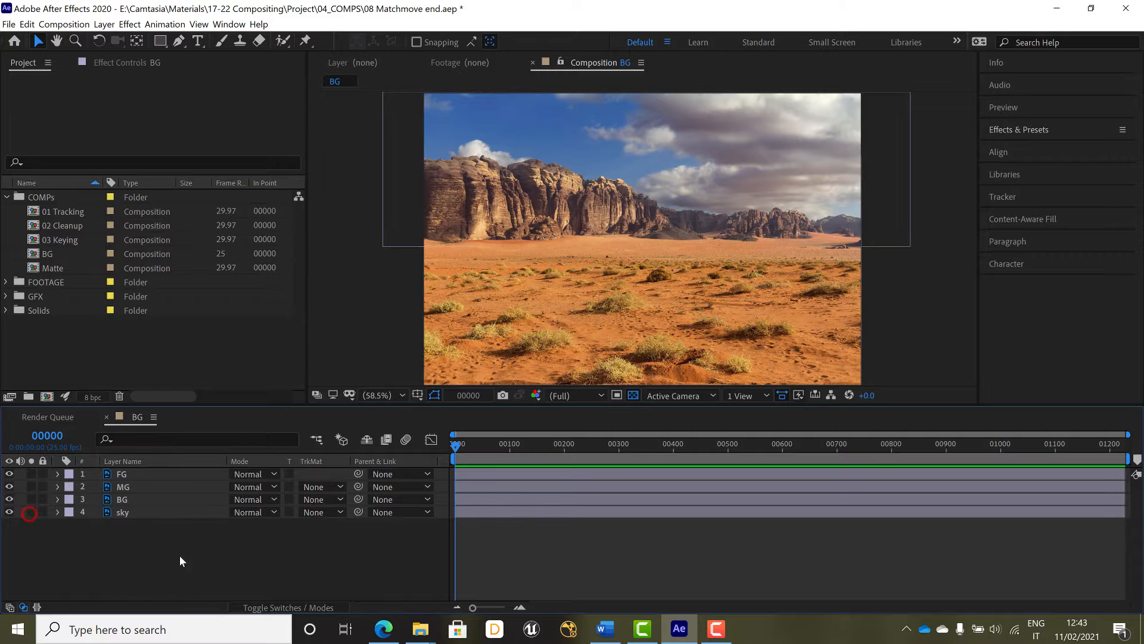
Copy the tracked Null 1 layer from the 01 Tracking composition into the BG composition, then close 01 Tracking.
double_click(73, 212)
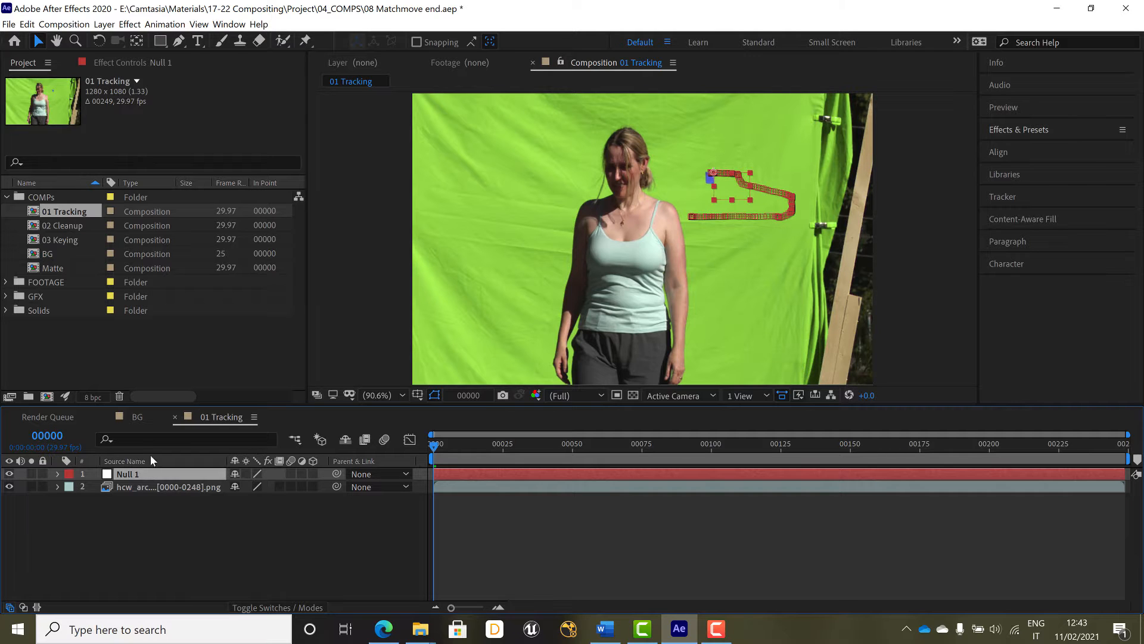
click(143, 419)
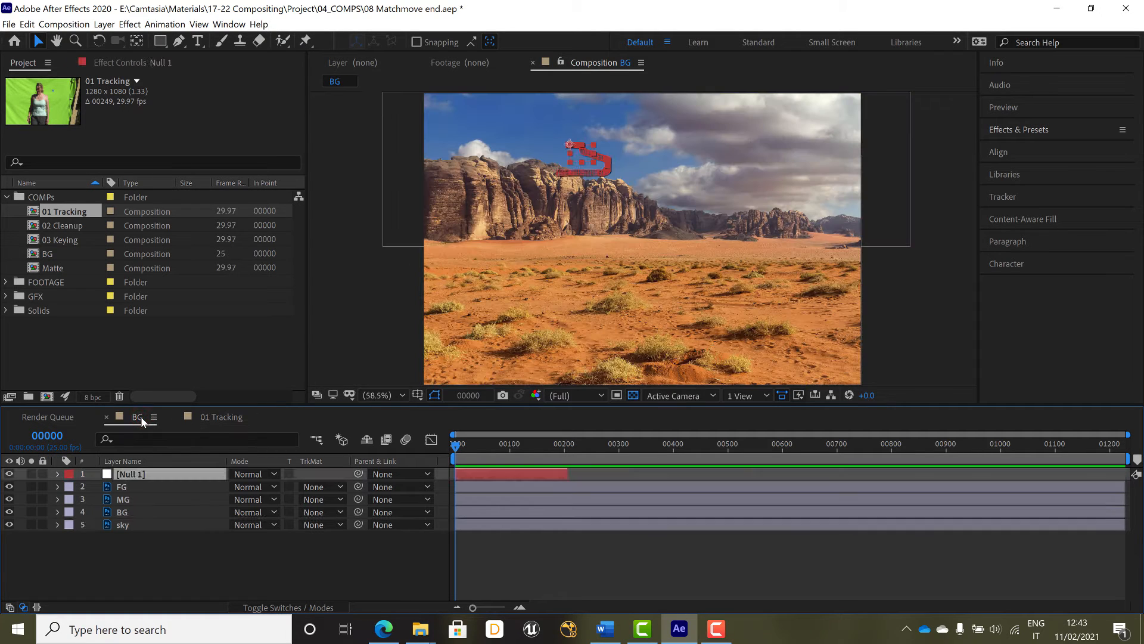
click(174, 417)
Trim the BG composition to end with the Null 1 layer at frame 207 and return to the first frame.
drag(509, 448, 570, 447)
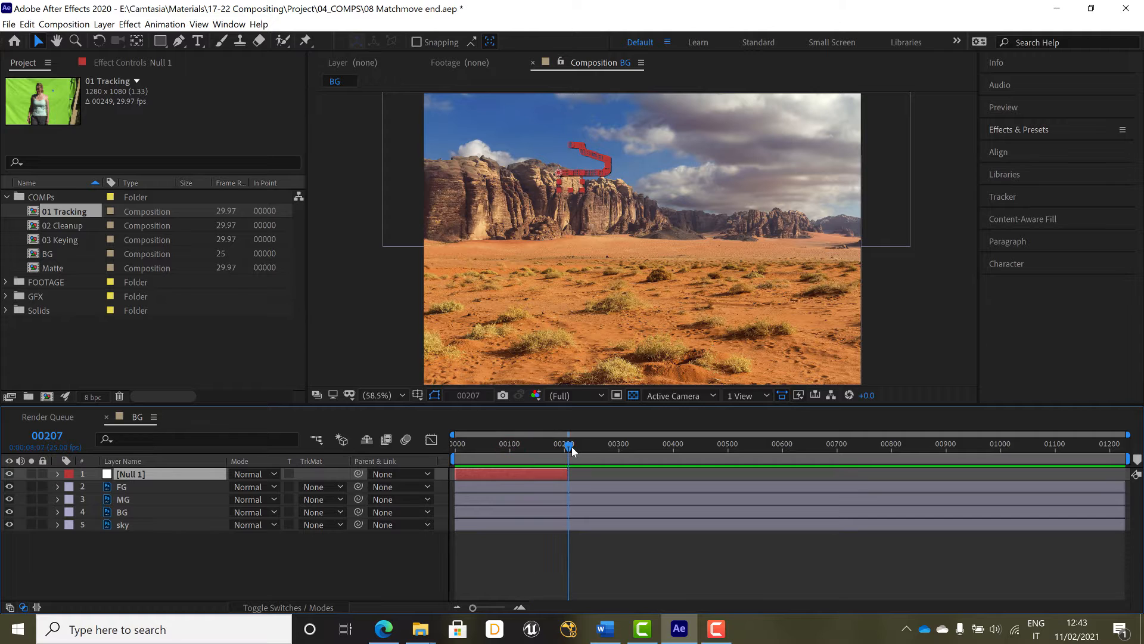
key(n)
right_click(538, 464)
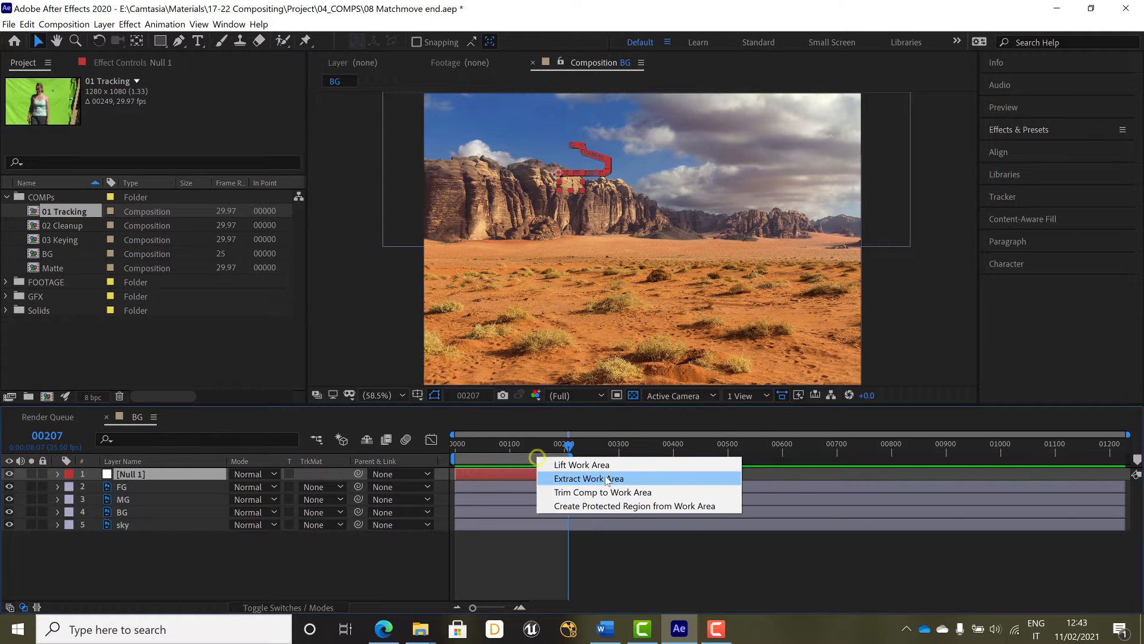
click(603, 491)
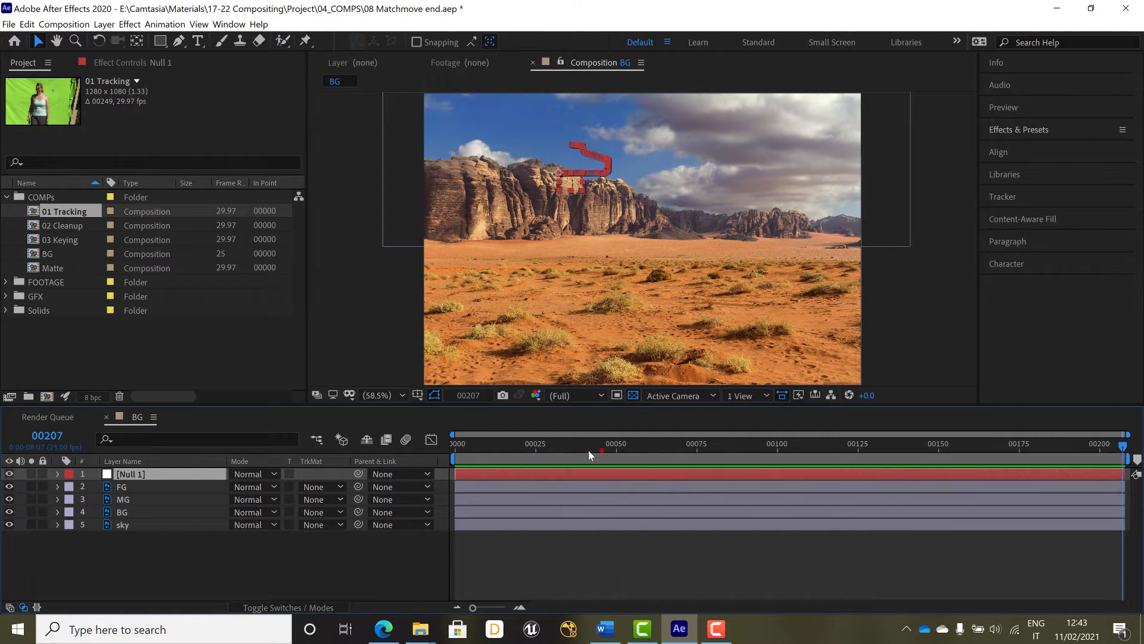
key(Home)
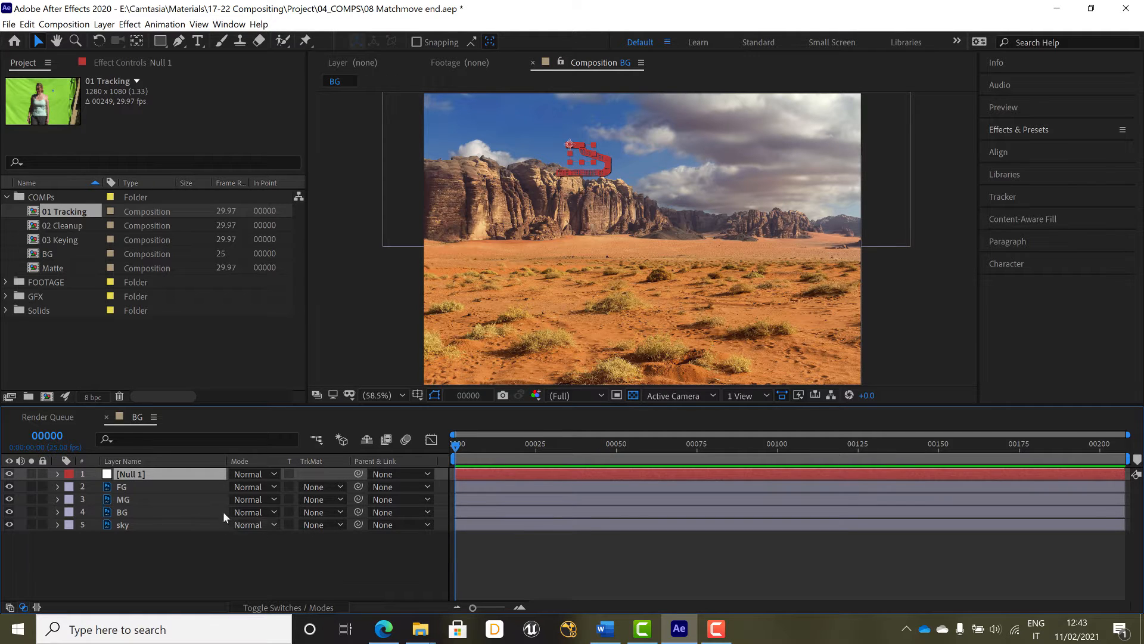
Parent the FG, MG, BG and sky layers to Null 1 and preview the resulting motion.
click(212, 484)
shift+click(205, 525)
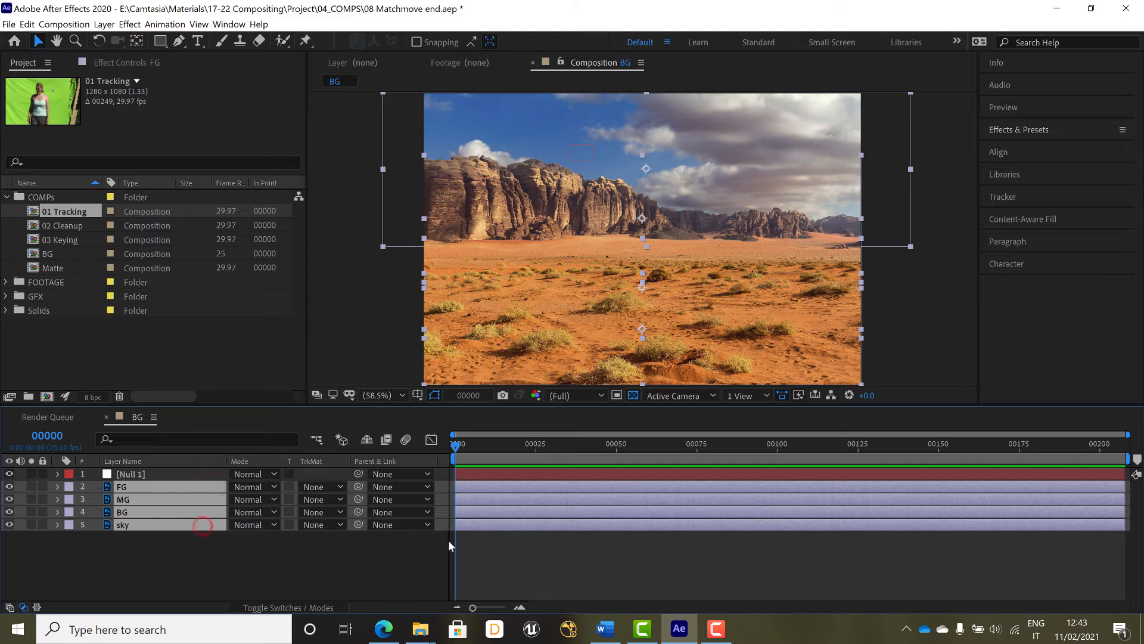
click(418, 527)
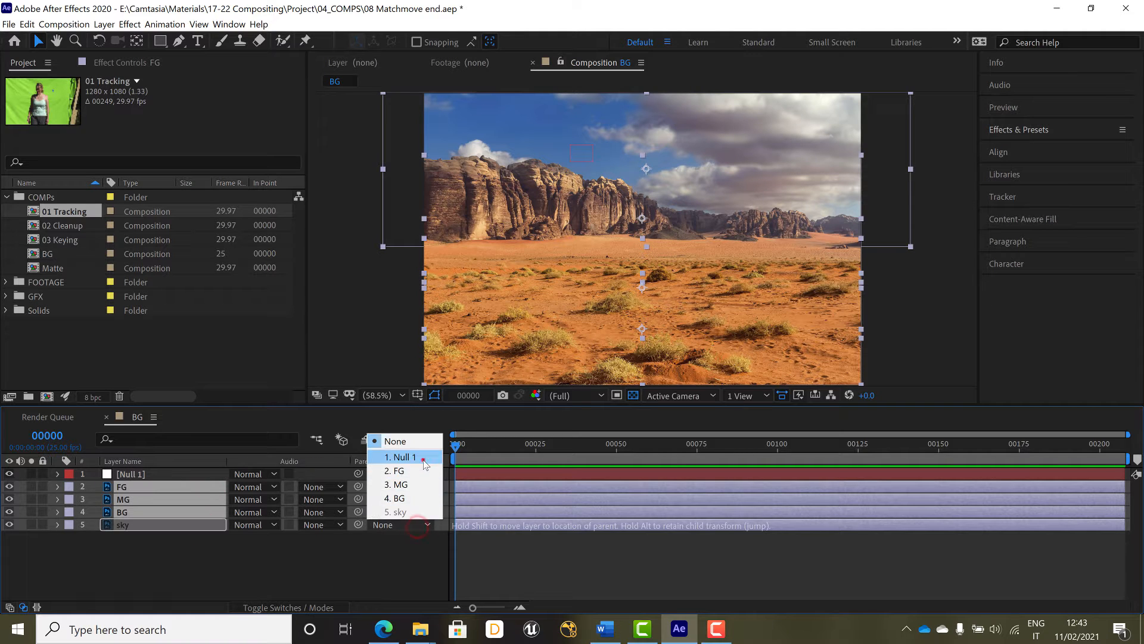
click(384, 455)
click(392, 583)
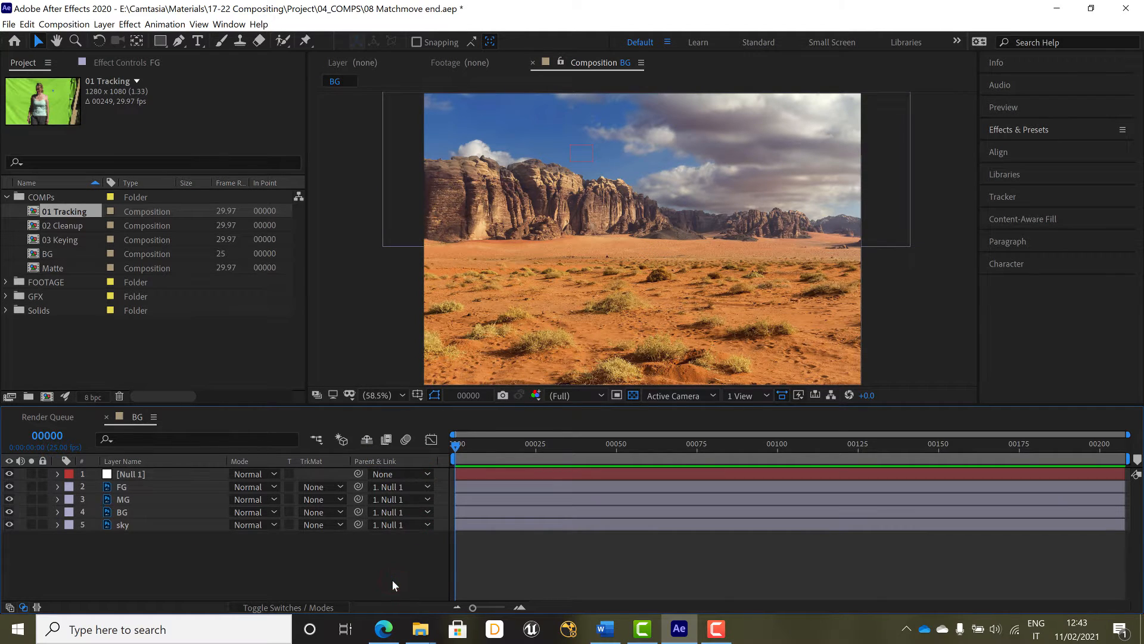
key(space)
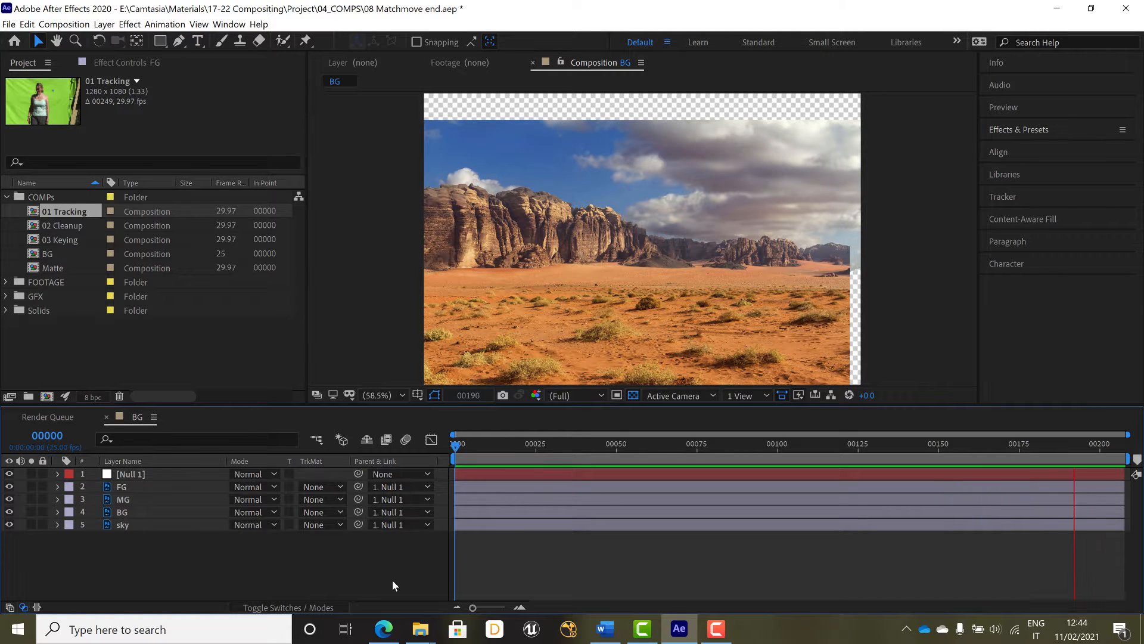
key(space)
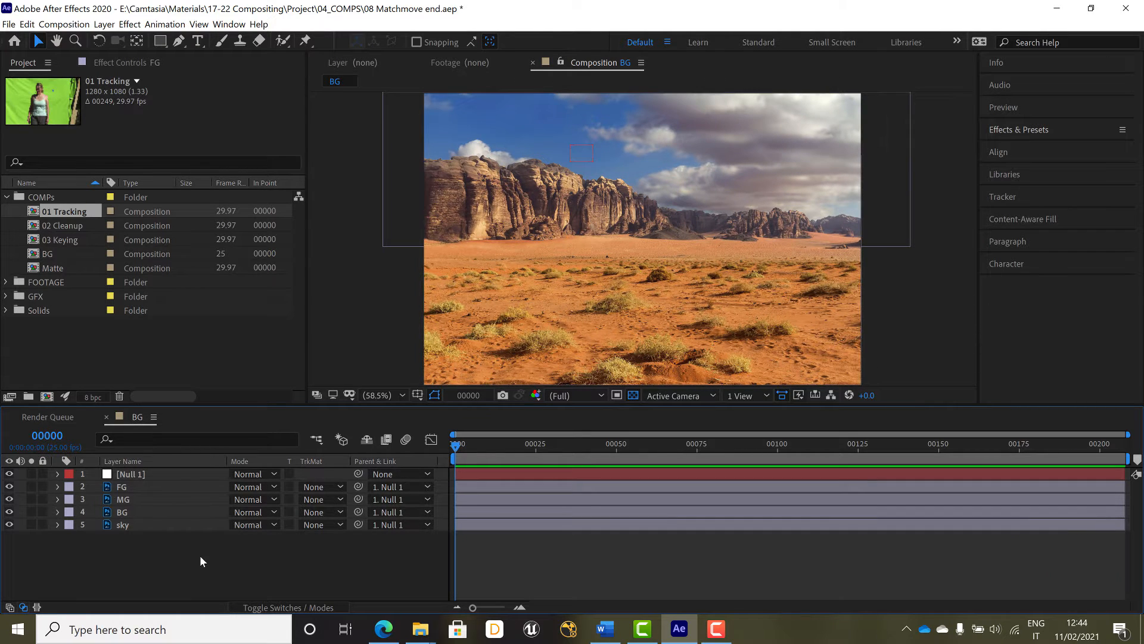
Reset the parent of the FG, MG, BG and sky layers to None.
drag(201, 558, 130, 487)
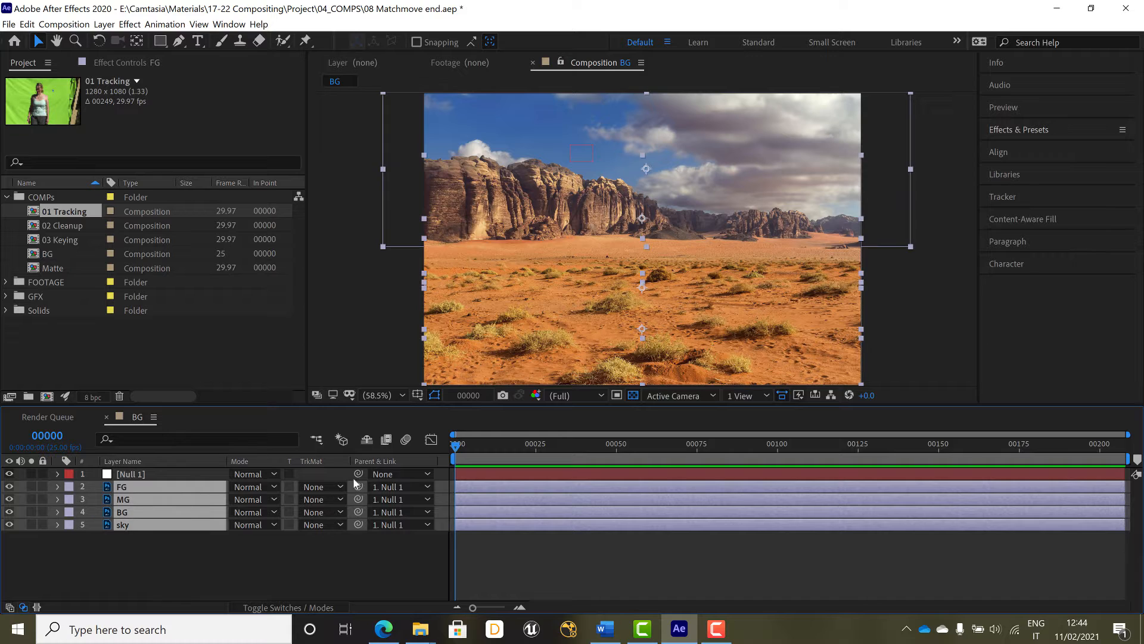
click(393, 486)
click(397, 503)
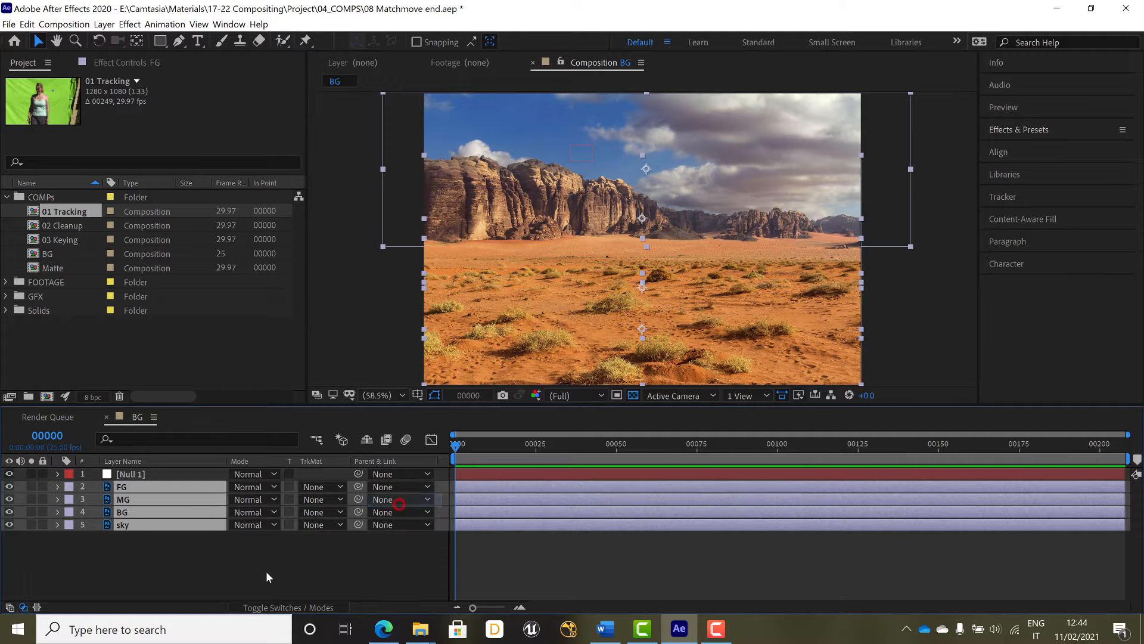
click(266, 571)
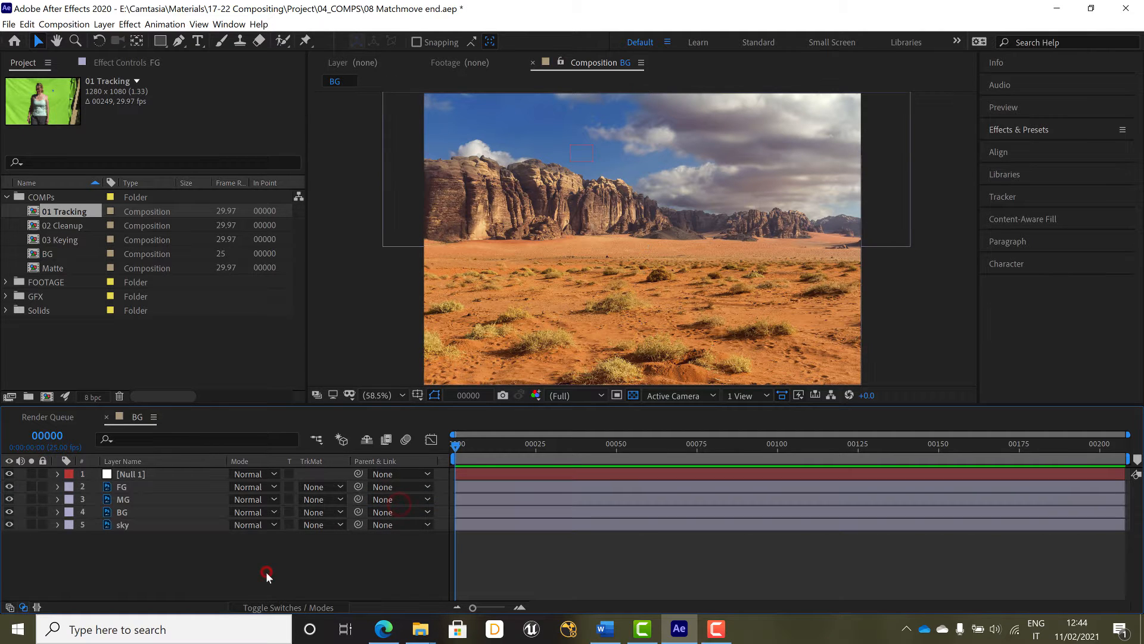
Add a One-Node Camera named Camera 1 with the 50mm preset to the BG composition.
right_click(144, 570)
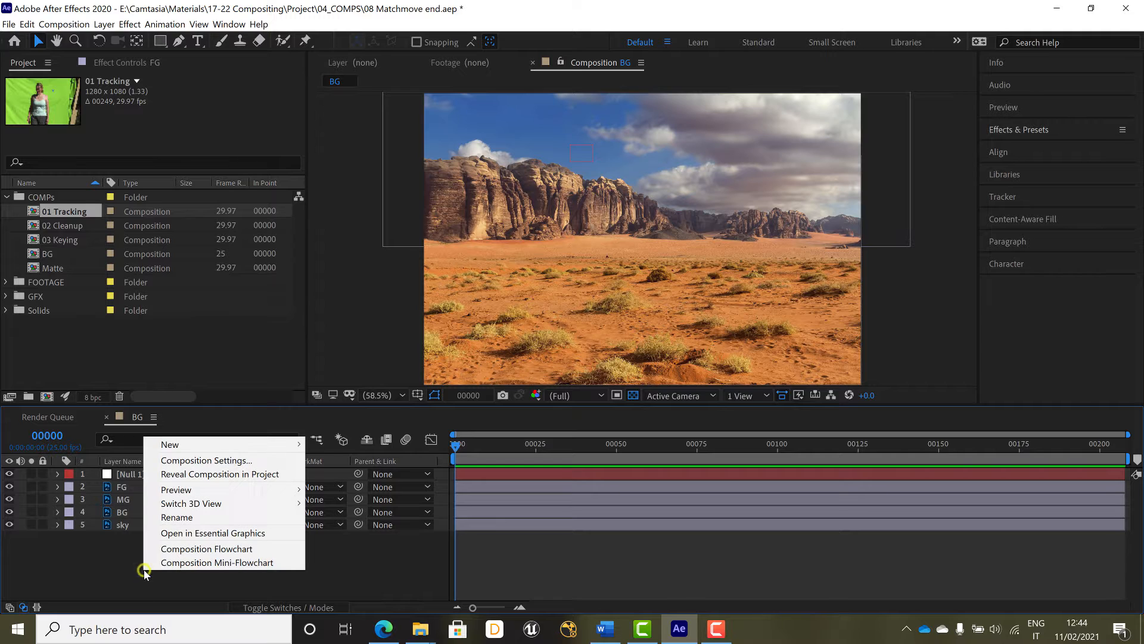
mouse_move(204, 447)
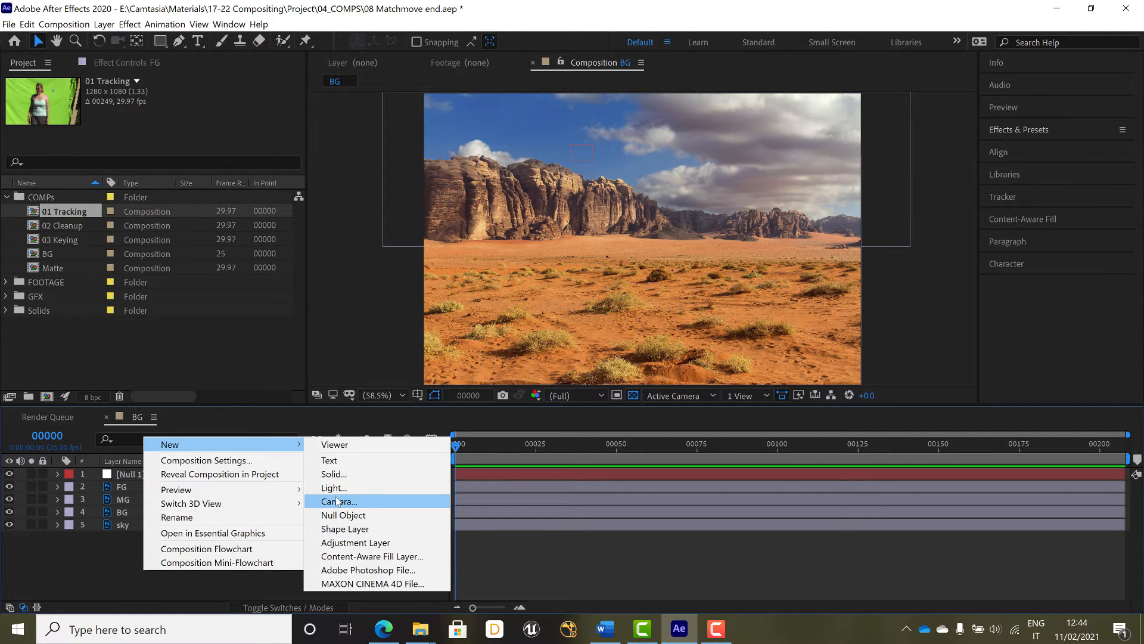
click(341, 500)
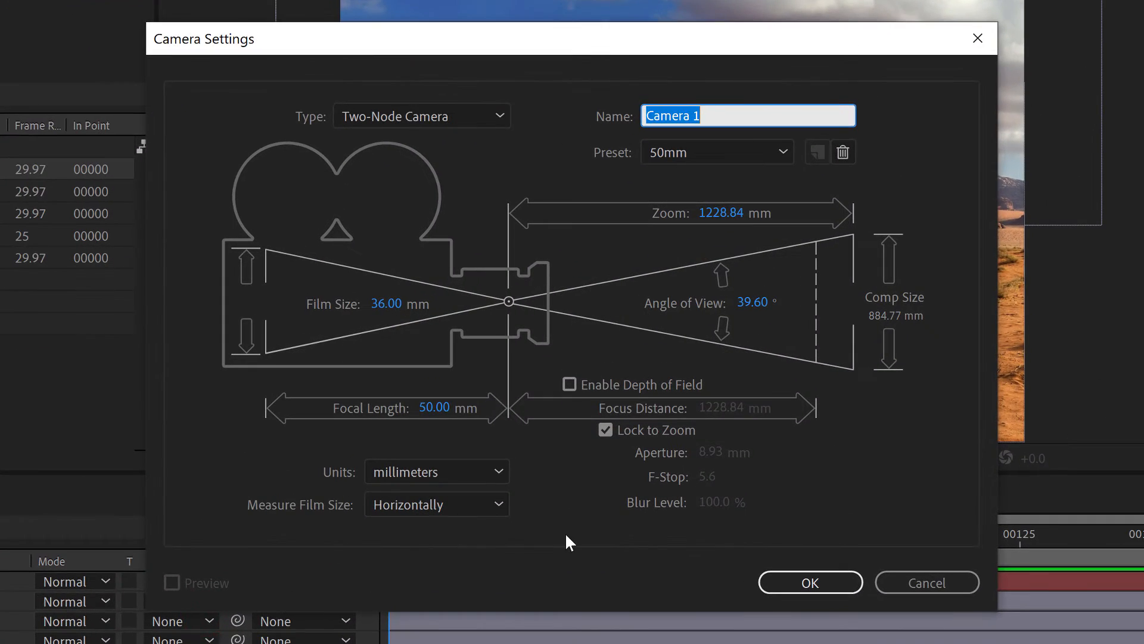
click(499, 115)
click(467, 140)
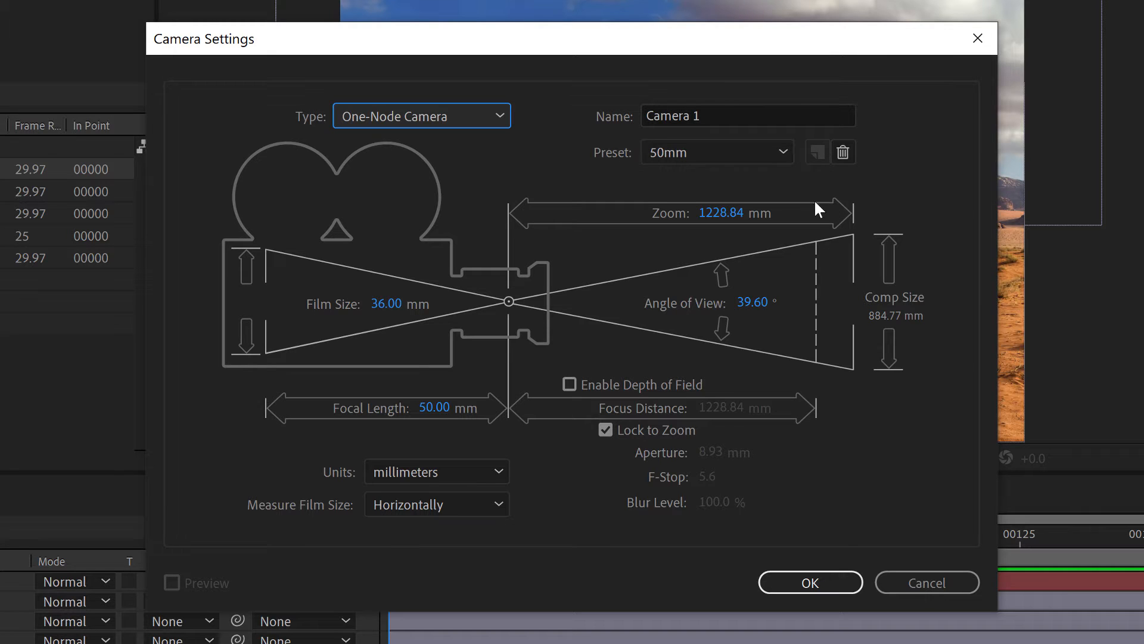
click(838, 580)
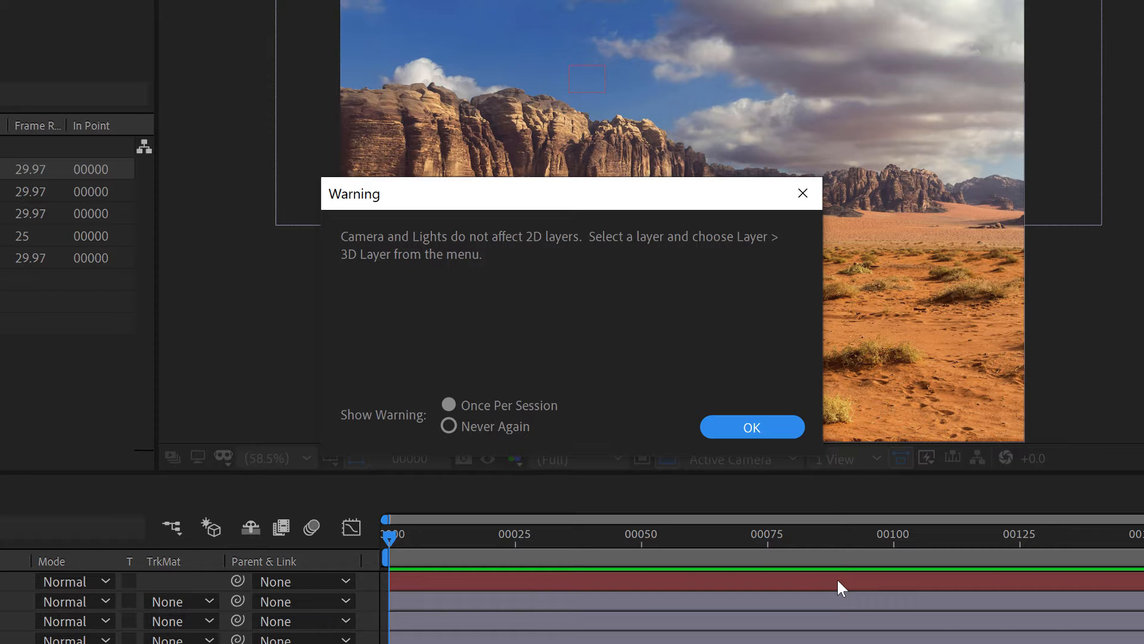
click(785, 427)
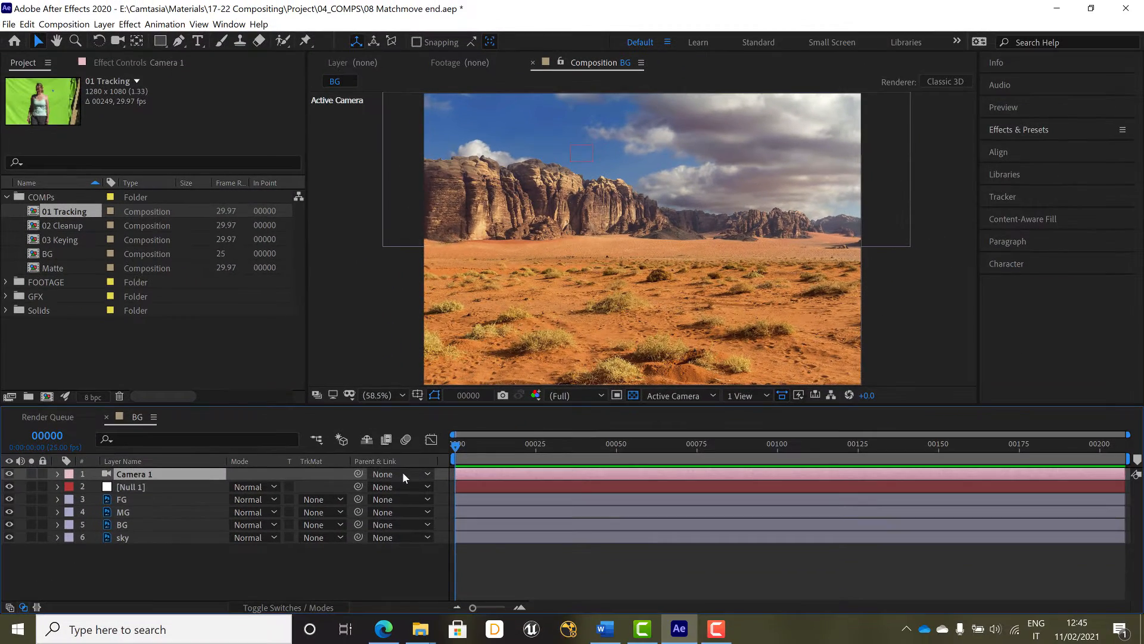
Parent Camera 1 to Null 1 and preview the composition.
click(402, 475)
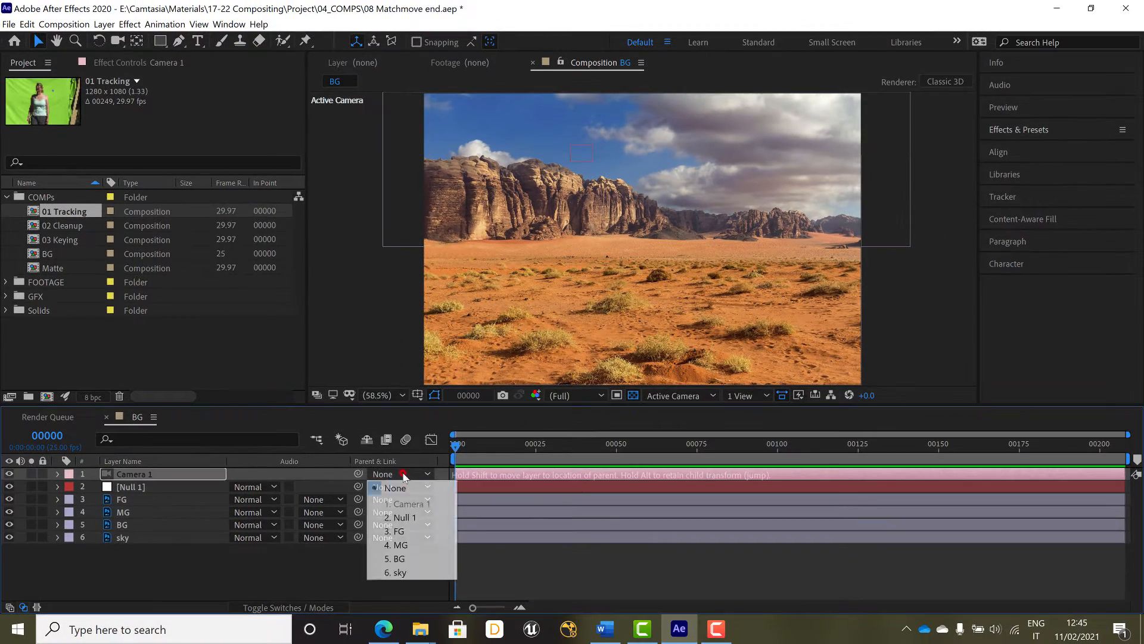
click(405, 517)
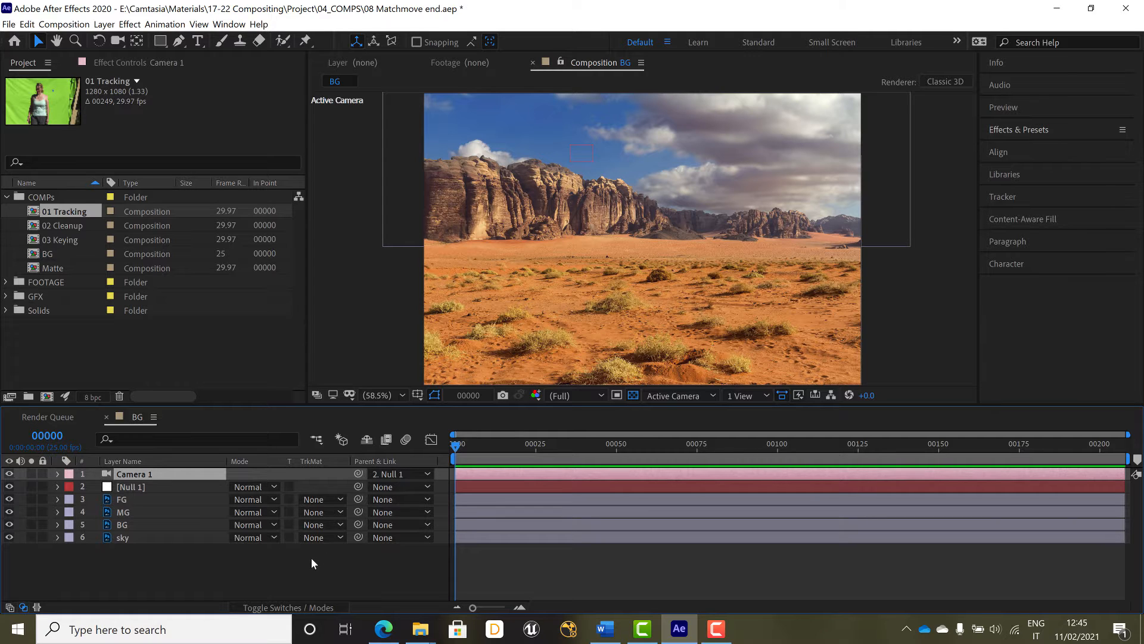
key(space)
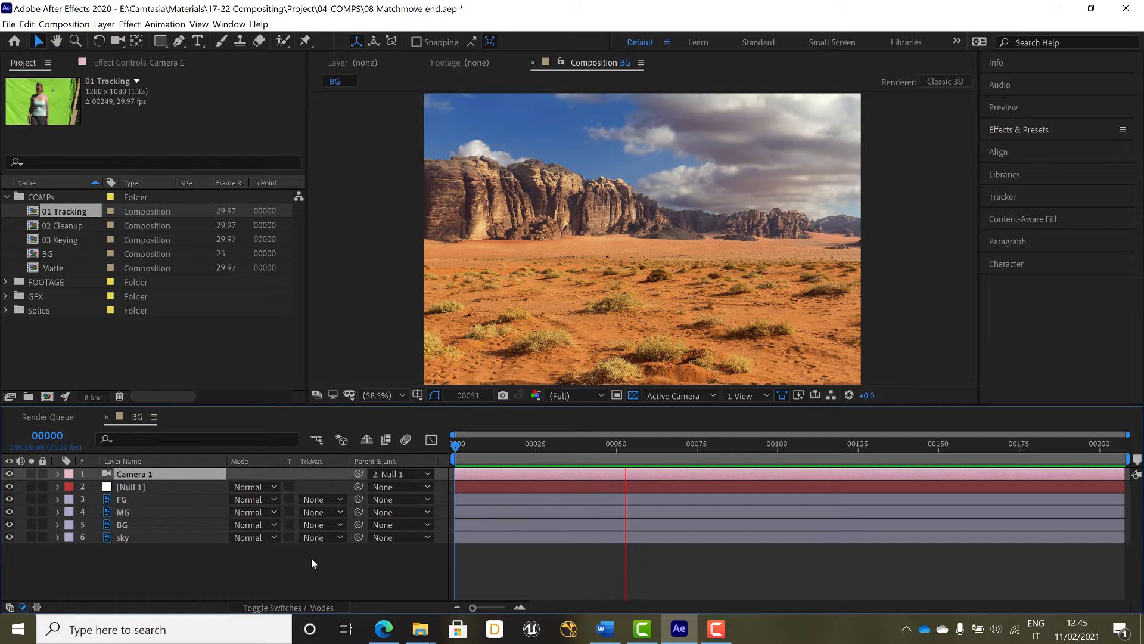
key(space)
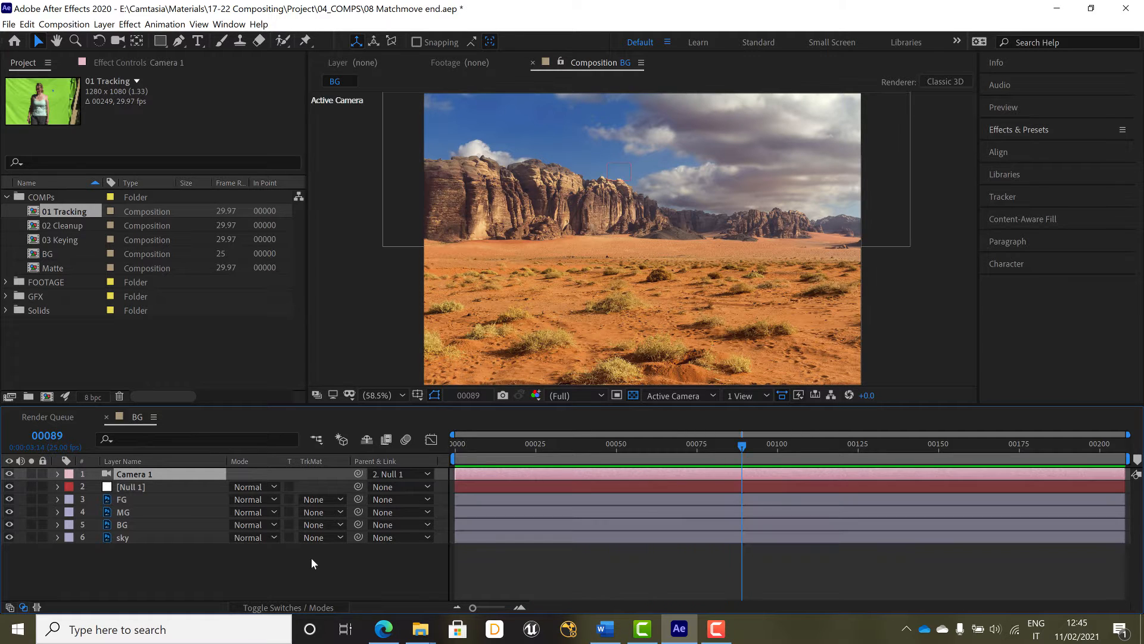
Turn the FG, MG, BG and sky layers into 3D layers.
click(159, 500)
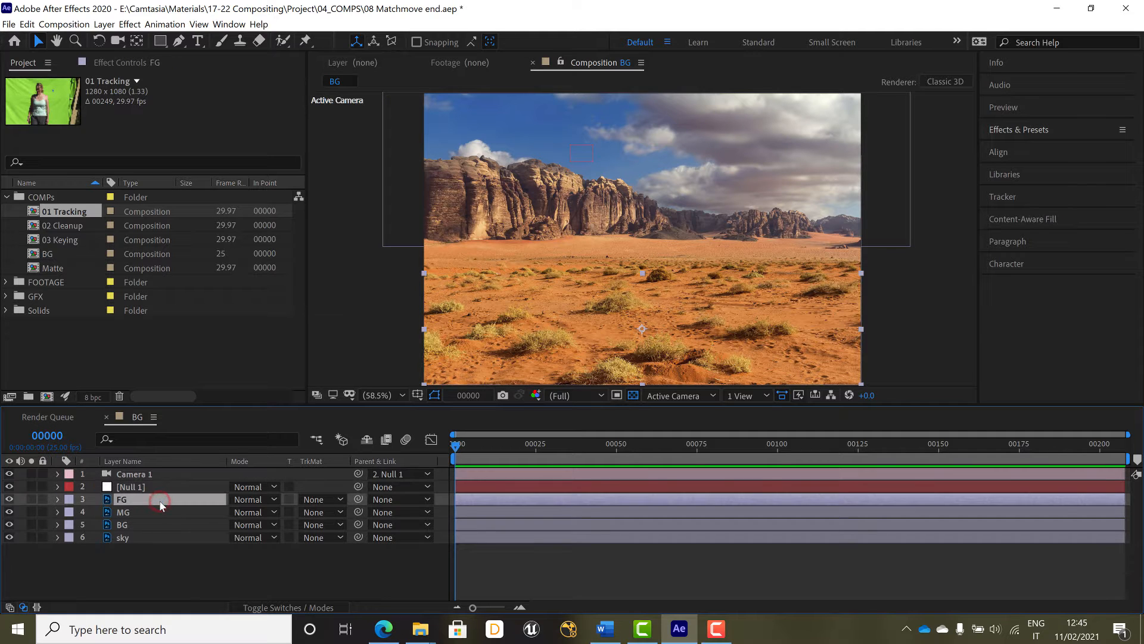
click(270, 608)
shift+click(156, 535)
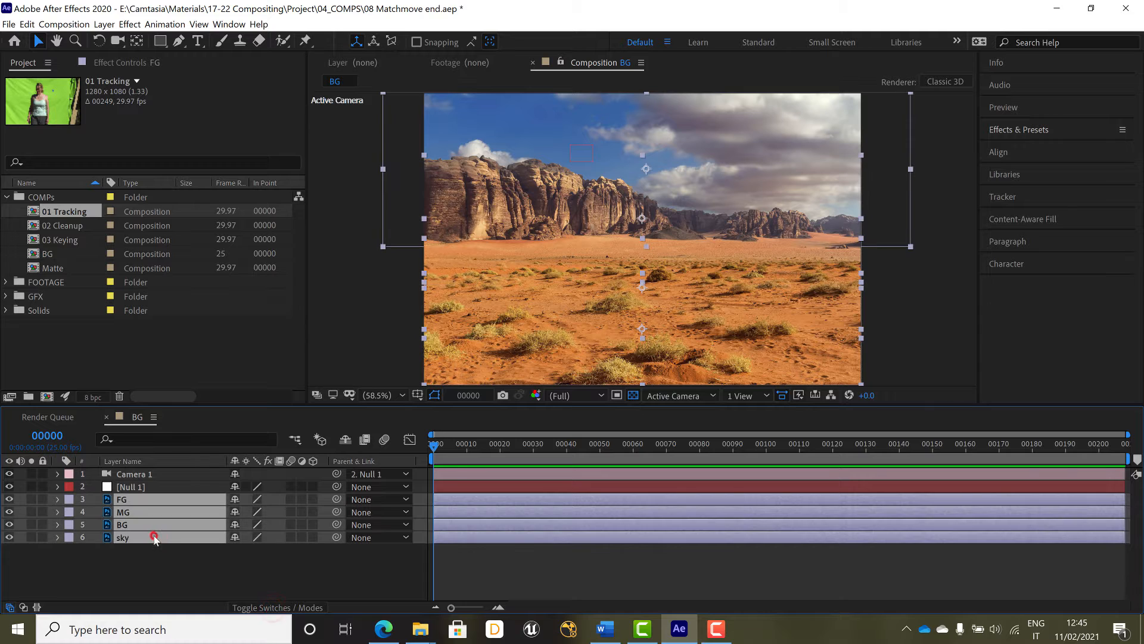
click(311, 499)
click(241, 565)
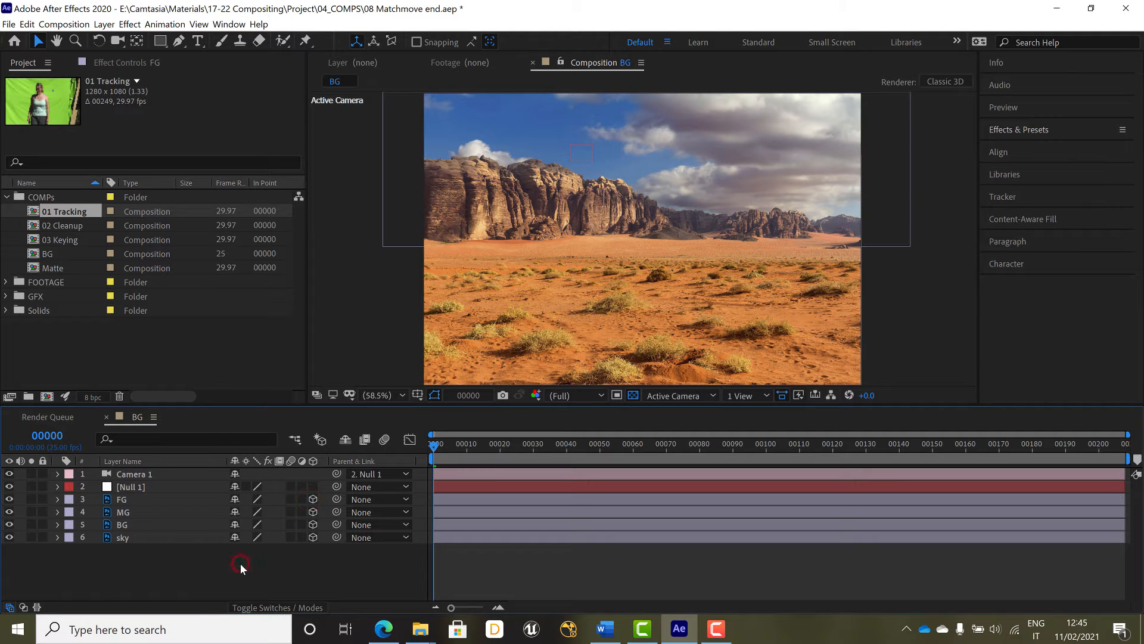
Play back the BG composition to check the camera-driven motion of the 3D layers.
key(space)
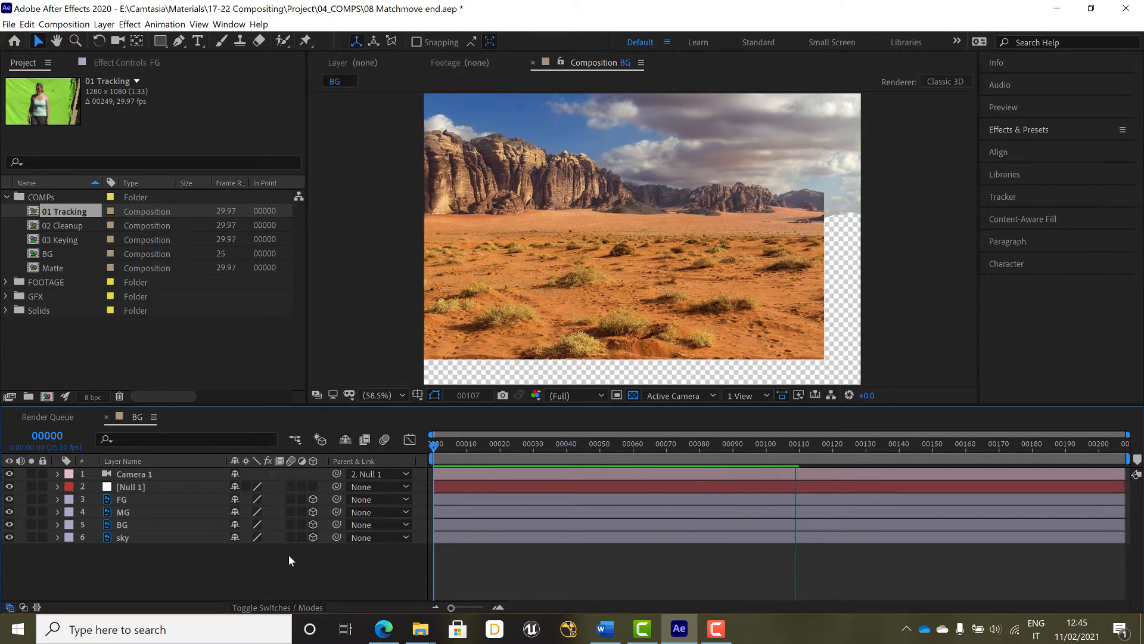
key(space)
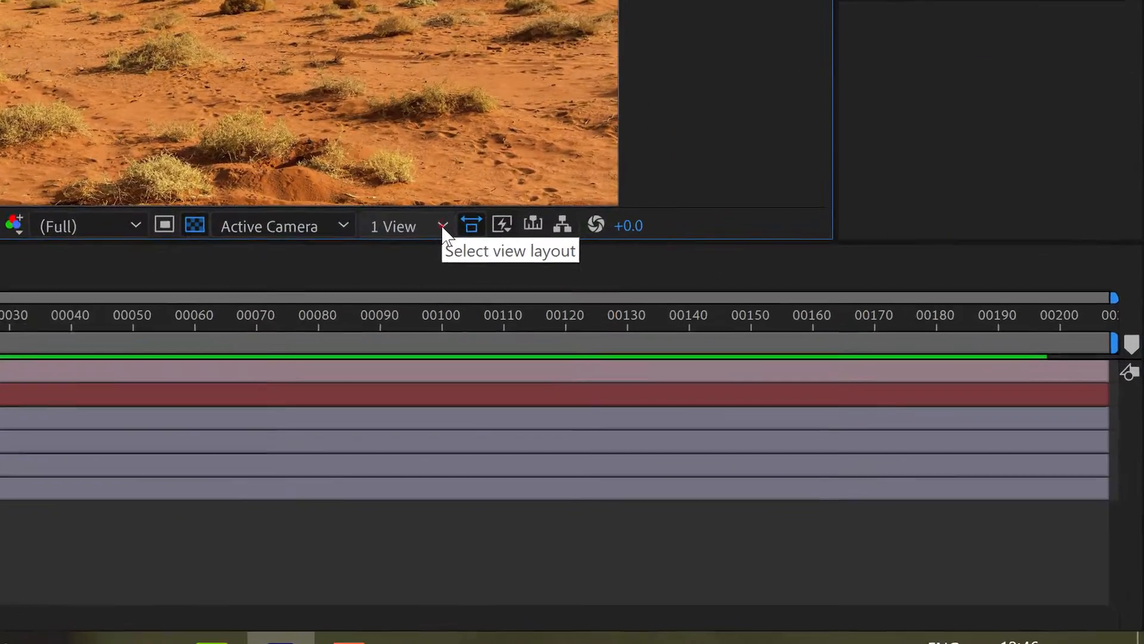
Show the composition in two side-by-side views, Top and Active Camera, and play it to watch the camera from above.
click(766, 395)
click(398, 262)
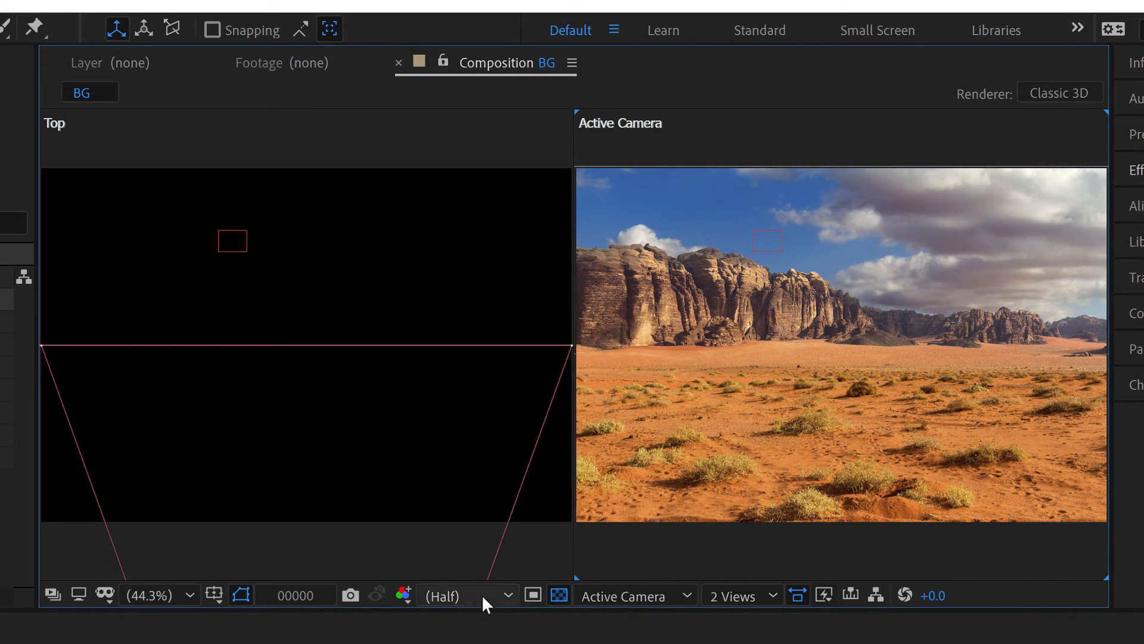
scroll(472, 448, down, 2)
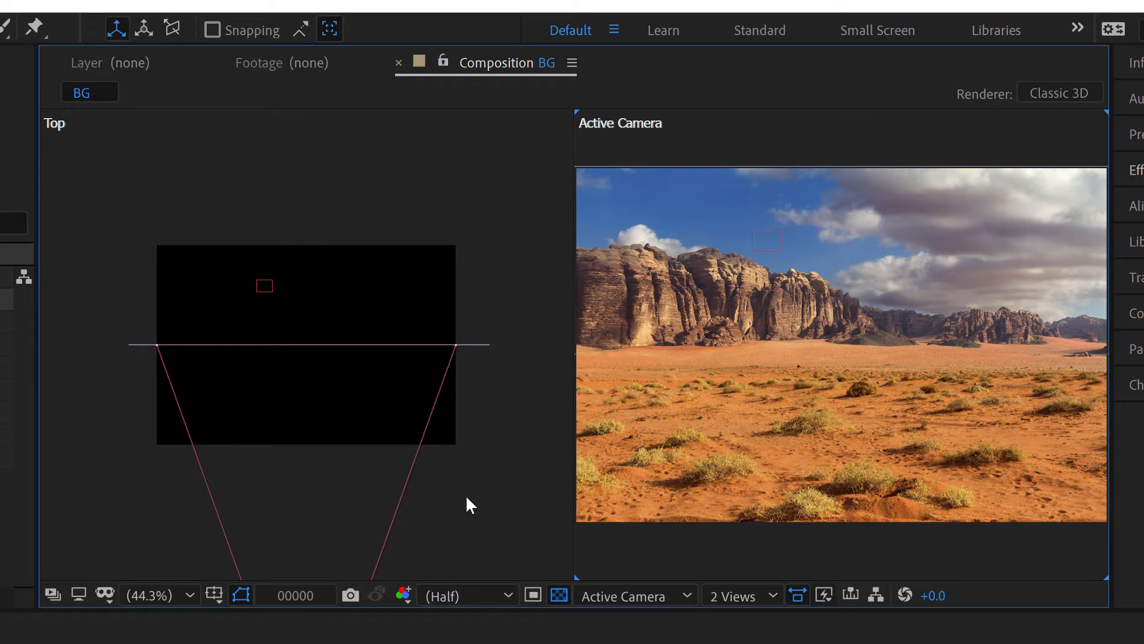
drag(468, 500, 451, 203)
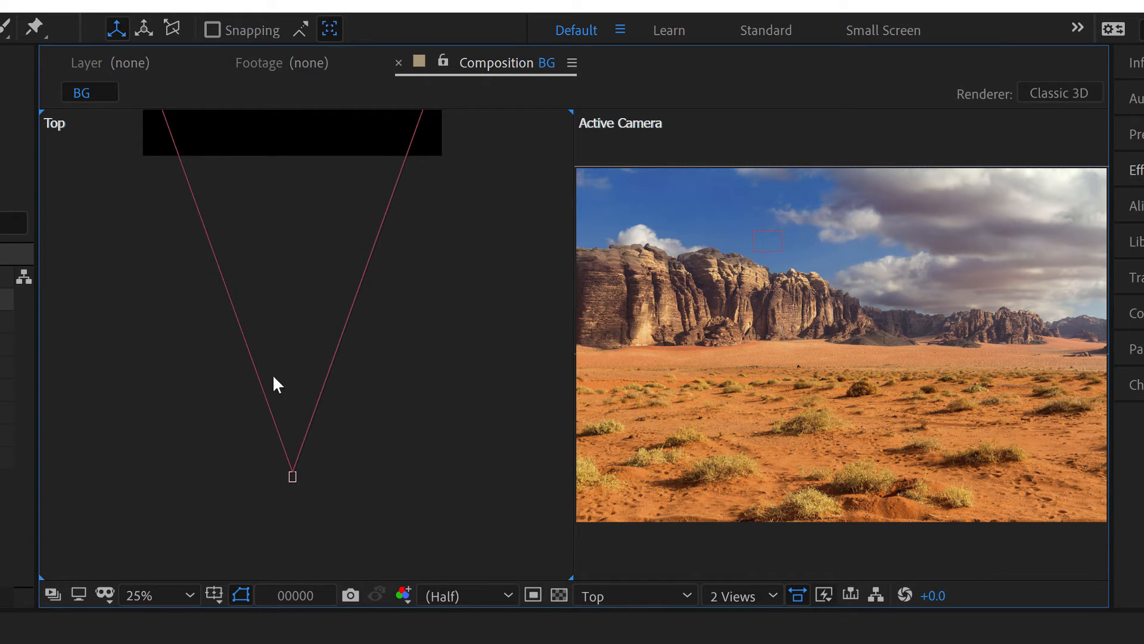
drag(412, 250, 406, 301)
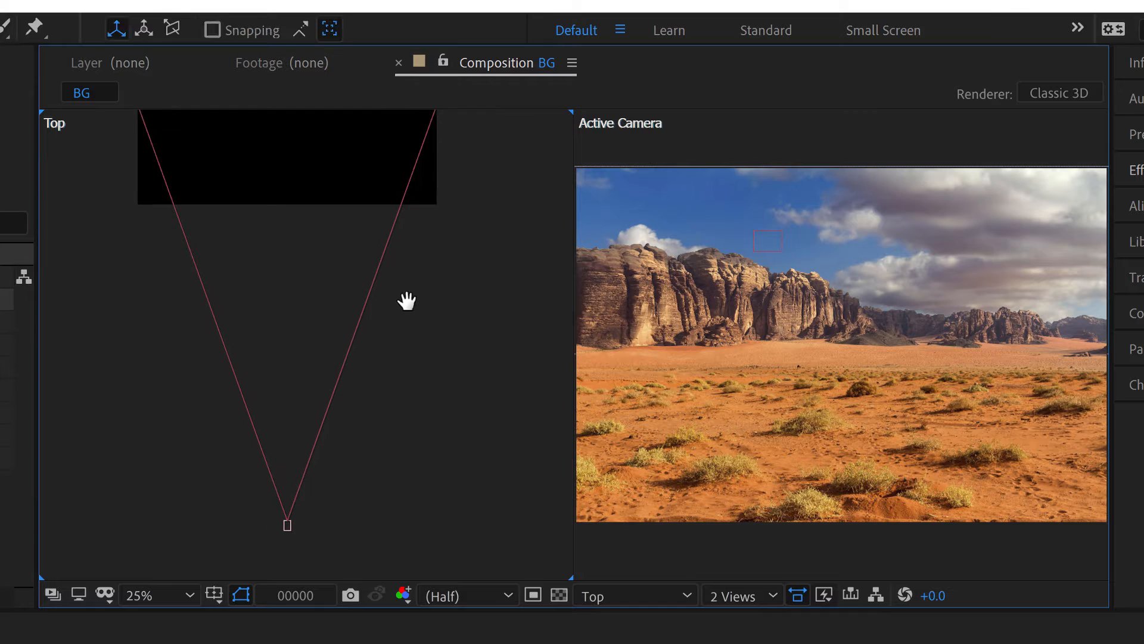
key(space)
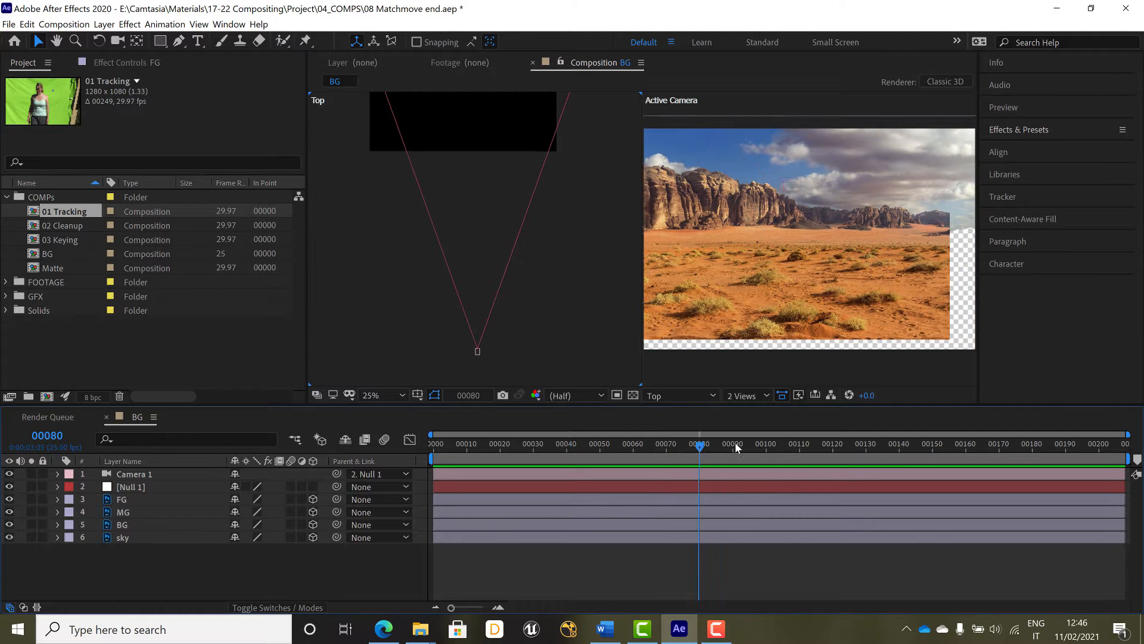
drag(699, 442, 395, 456)
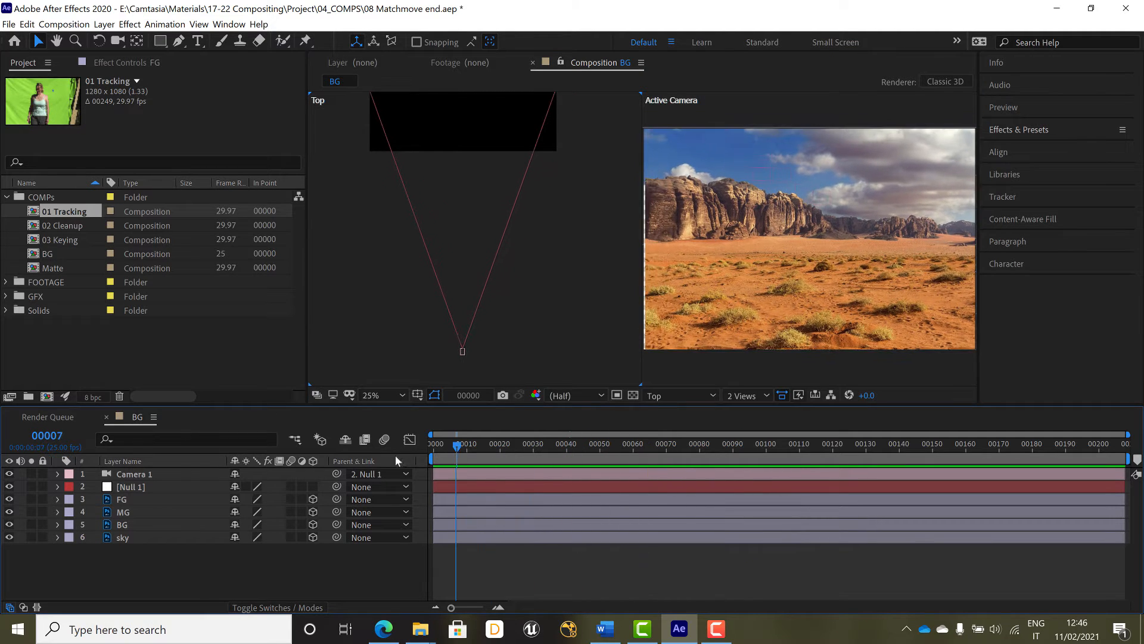
Push the MG, BG and sky layers back in depth behind the FG layer, using the Top view.
click(133, 502)
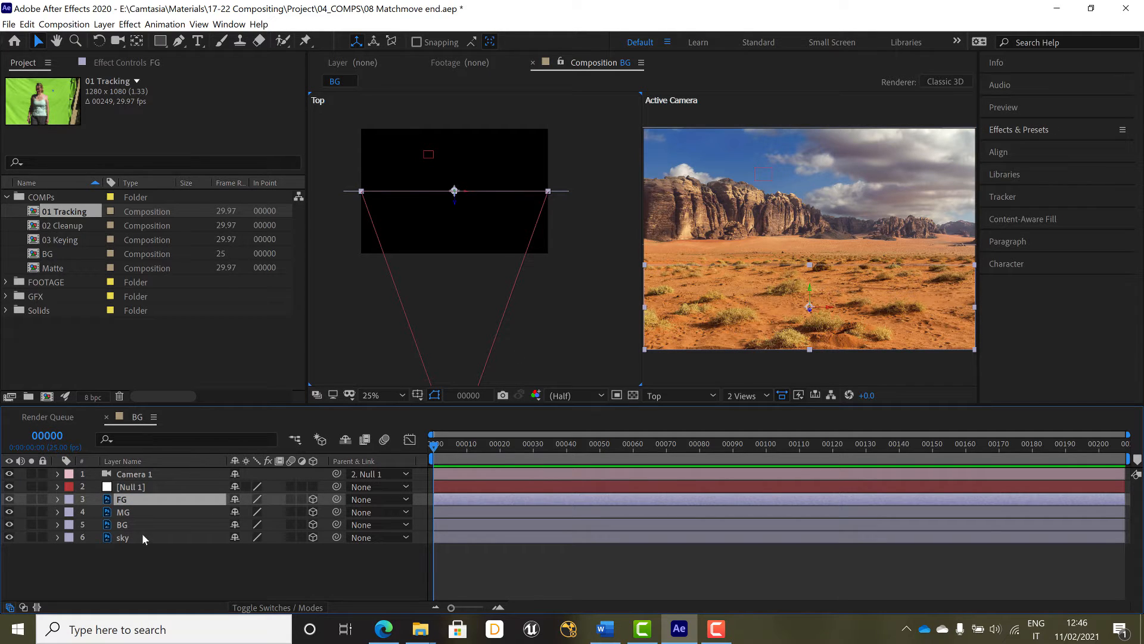
click(138, 514)
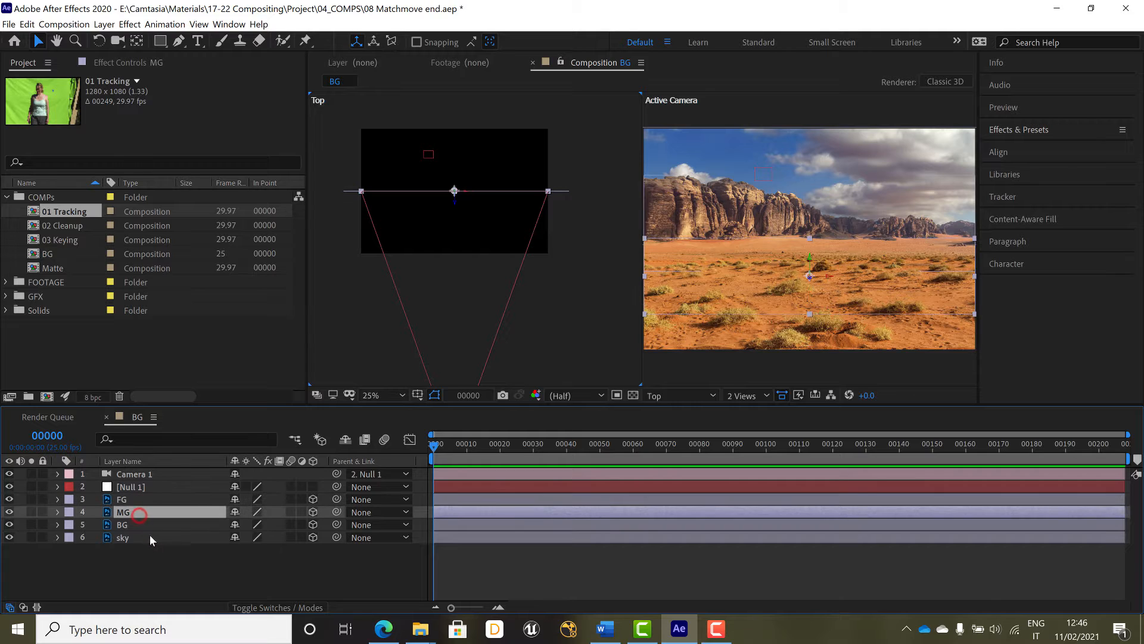
shift+click(149, 537)
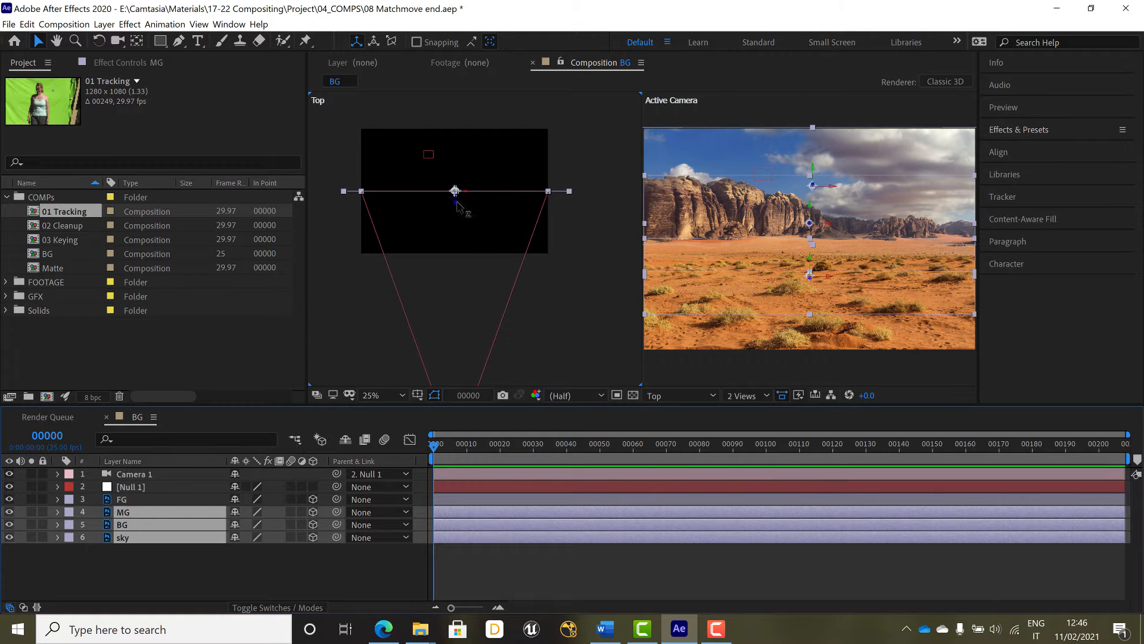
scroll(452, 198, up, 4)
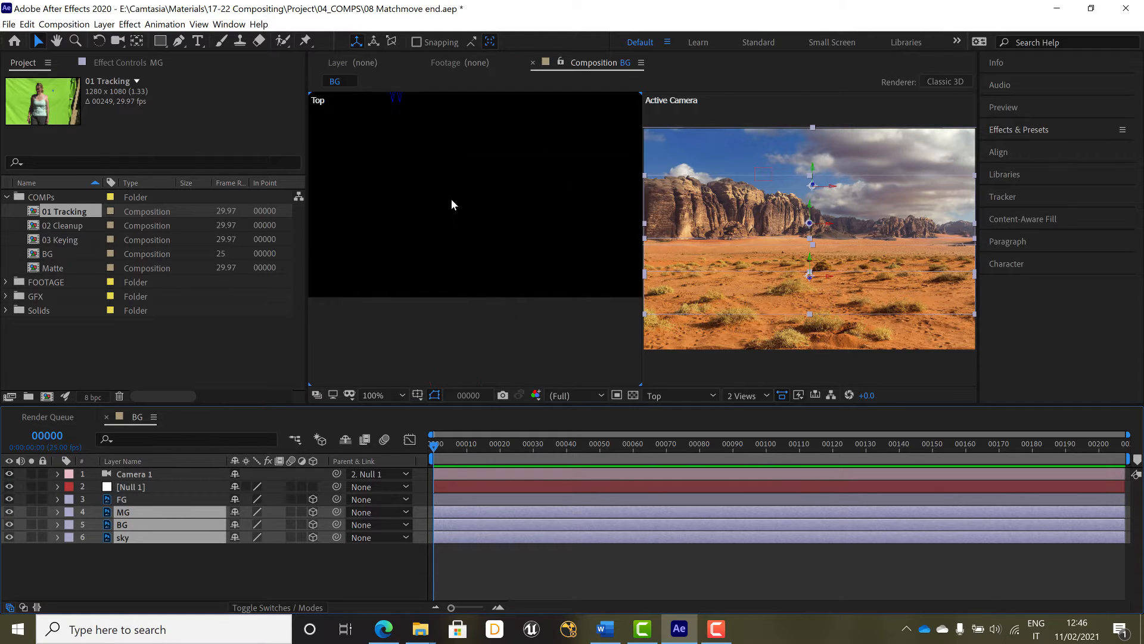
scroll(452, 204, down, 2)
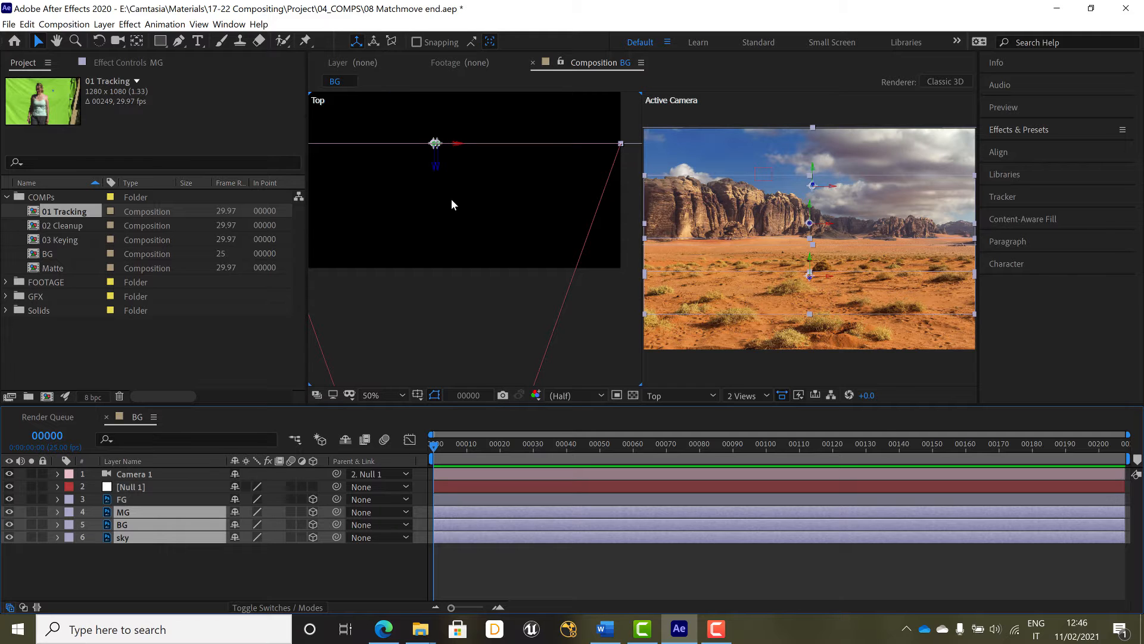
drag(451, 199, 515, 133)
Move the BG and sky layers farther back in depth, leaving a gap behind the MG layer.
ctrl+click(141, 511)
ctrl+click(151, 523)
click(501, 206)
ctrl+click(151, 523)
click(140, 572)
Push the sky layer well behind the BG layer in depth and preview the parallax.
click(128, 538)
scroll(497, 186, down, 1)
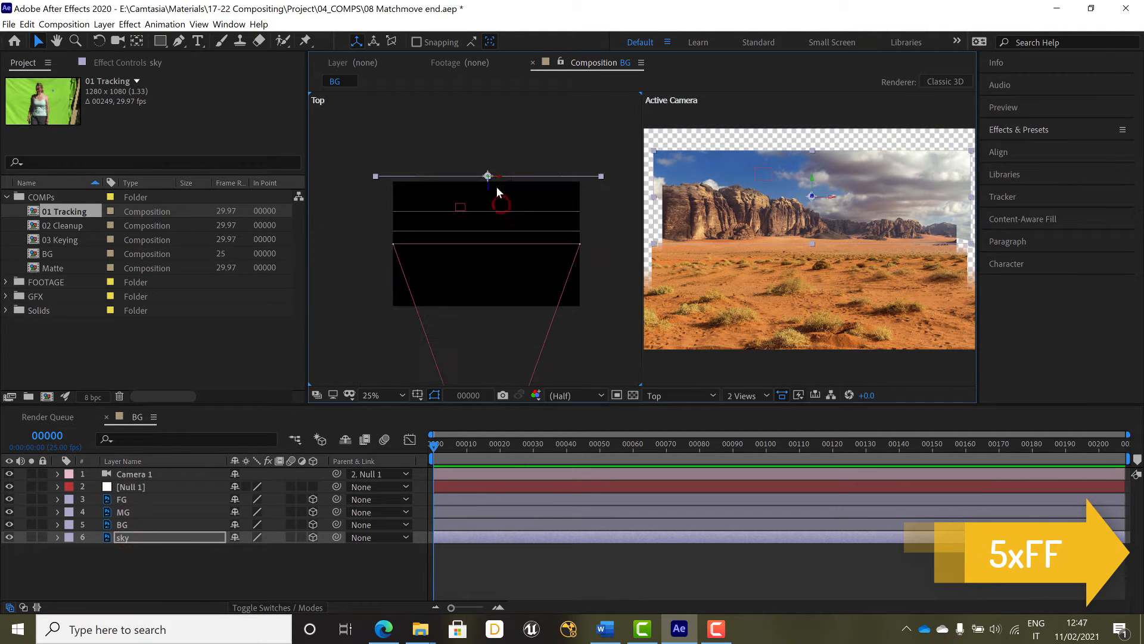
drag(488, 186, 491, 159)
click(321, 566)
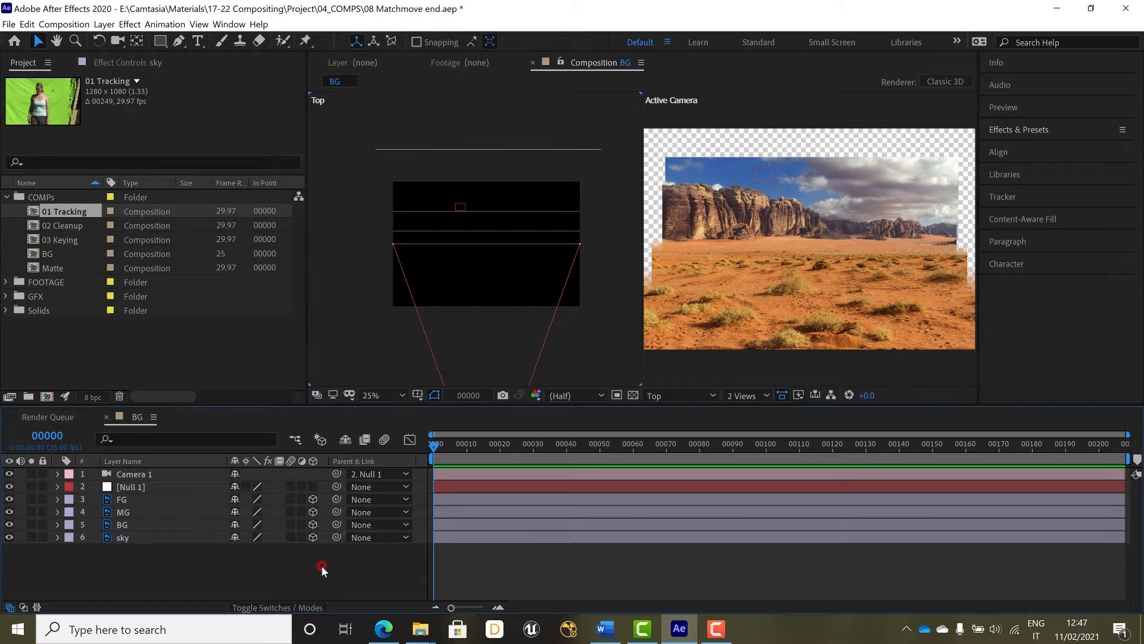
key(space)
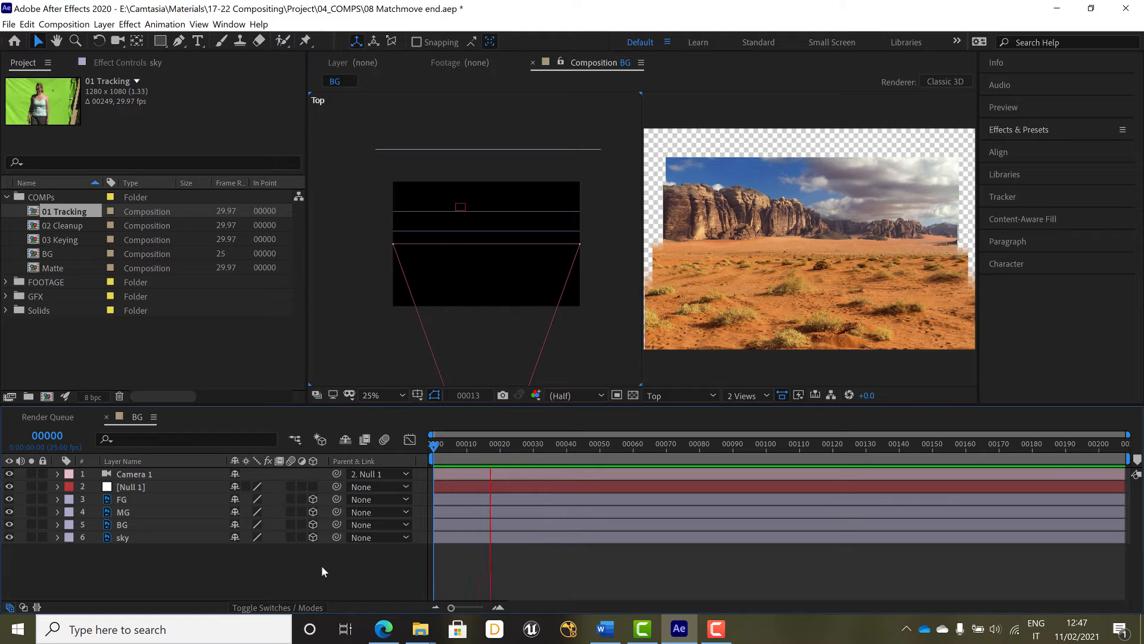
Scale the MG layer to 122% and lower it slightly to line up with the foreground.
click(144, 511)
shift+click(154, 535)
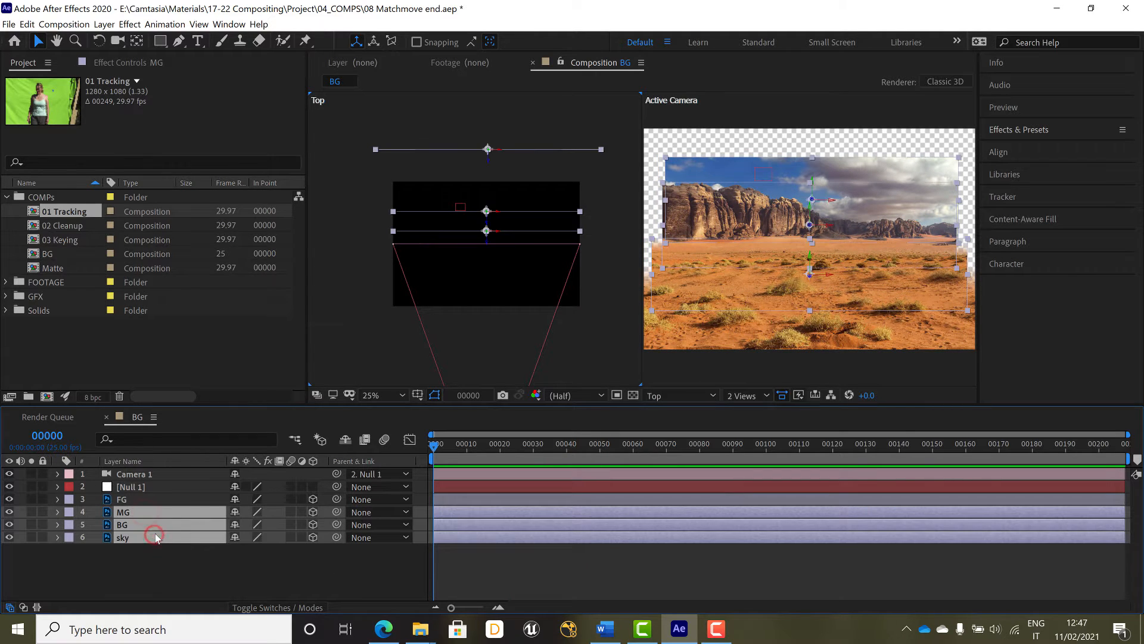
key(s)
click(297, 590)
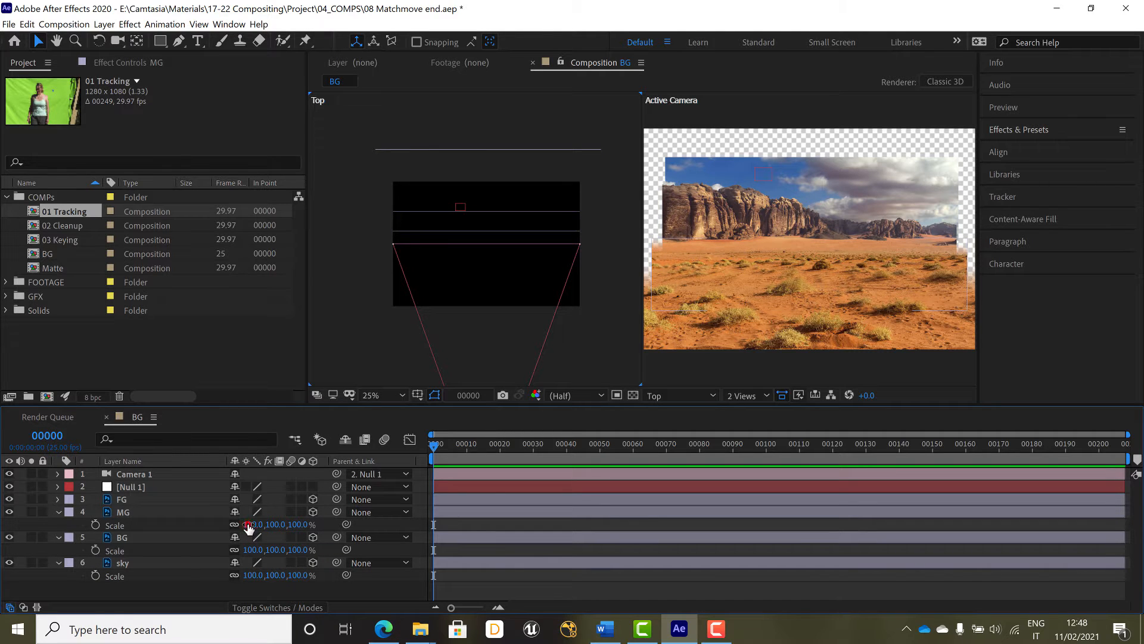
drag(248, 527, 261, 525)
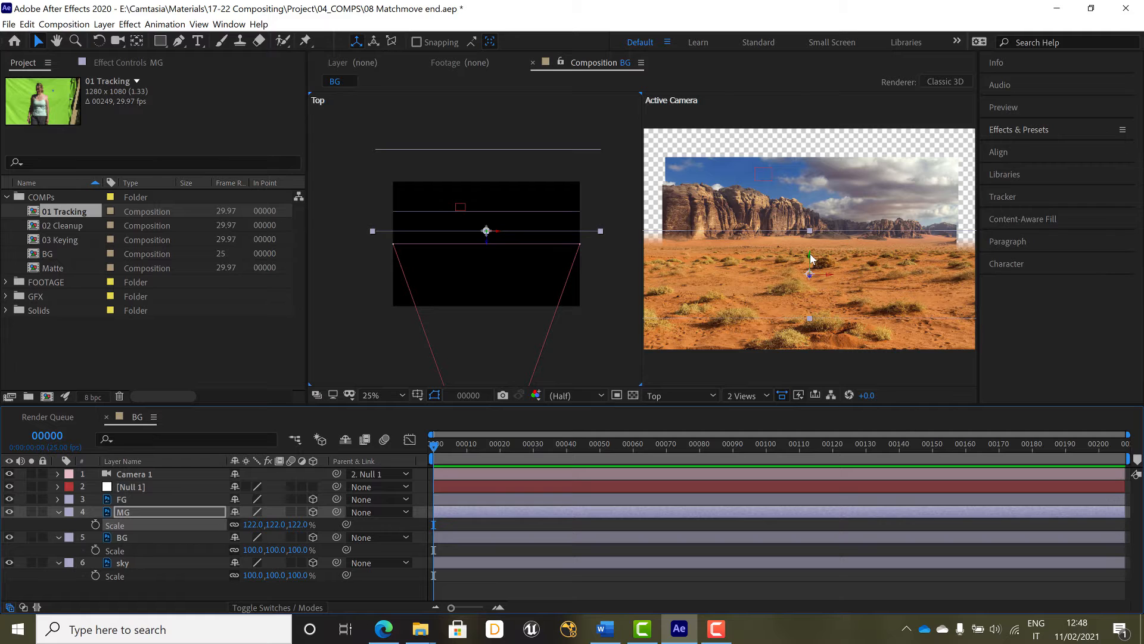
drag(810, 258, 811, 266)
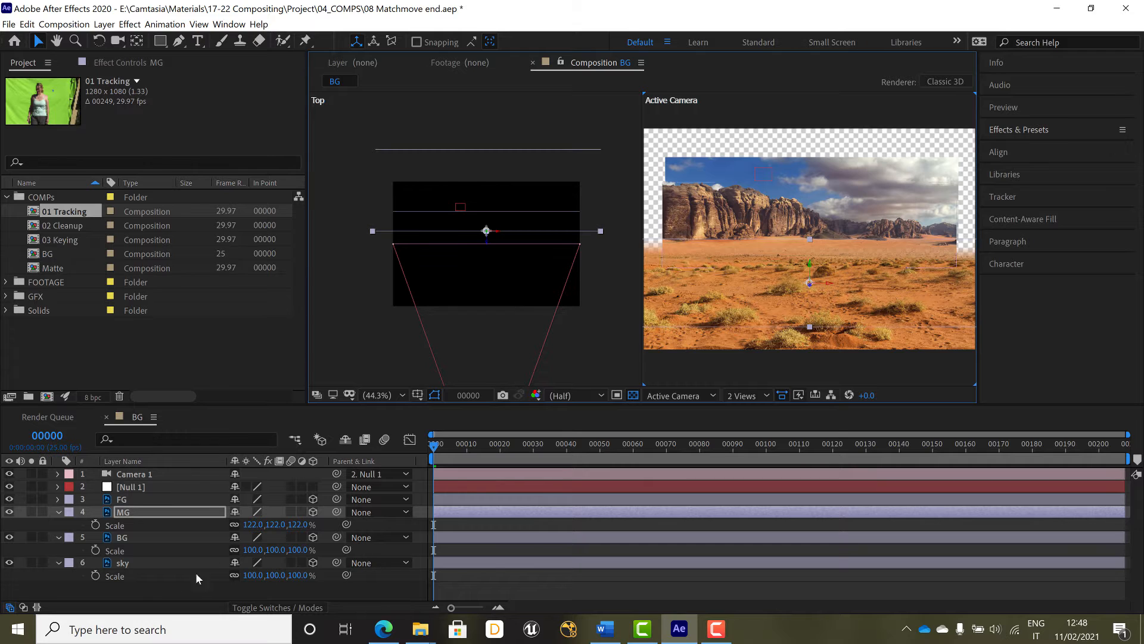
Scale the BG layer to 129% and the sky layer to 180%, then preview the composition.
click(173, 587)
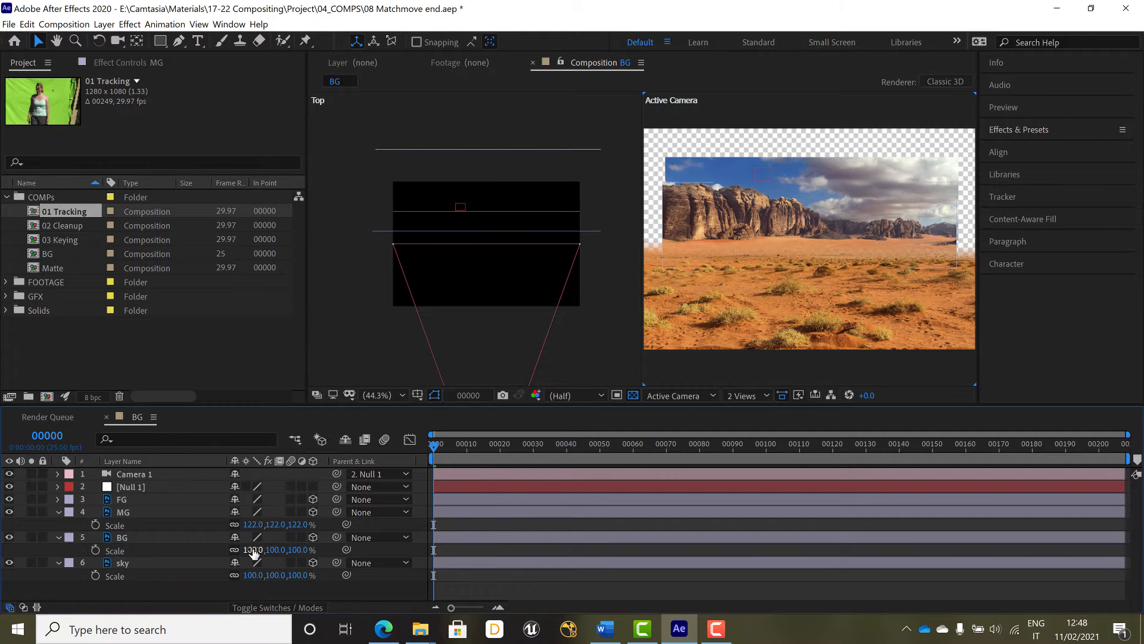
drag(253, 551, 307, 574)
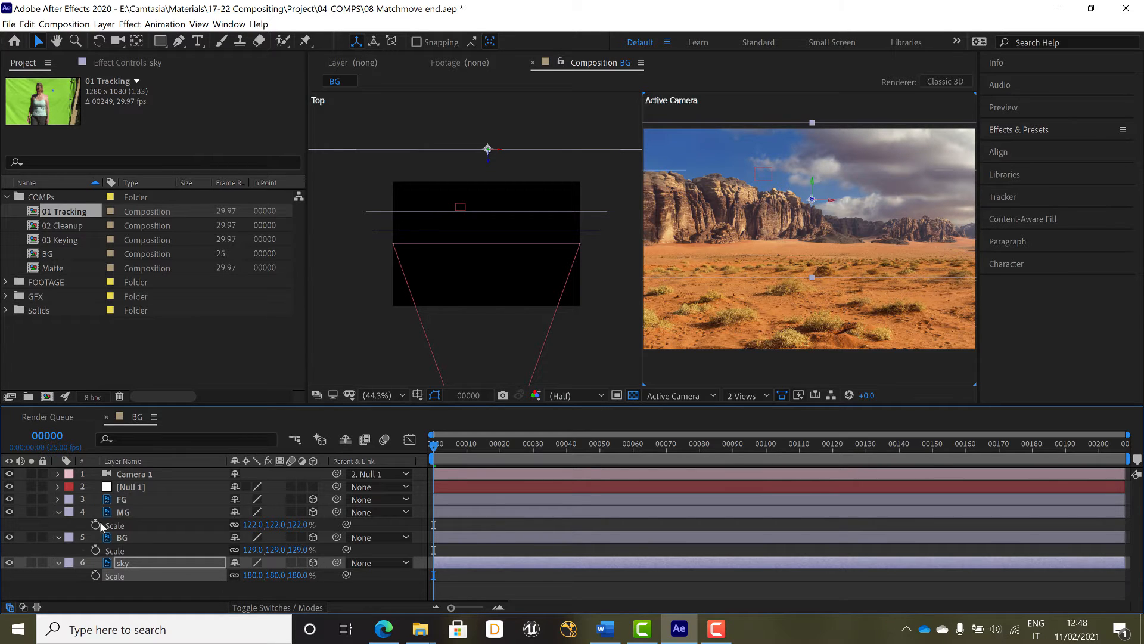
click(58, 512)
click(58, 524)
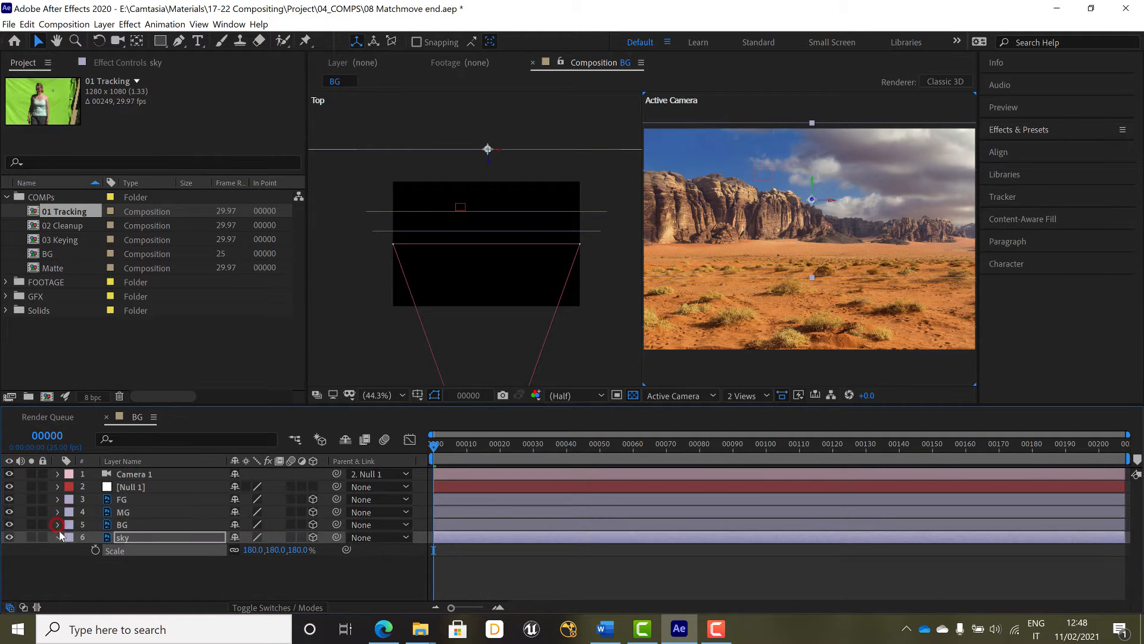
click(58, 537)
click(224, 563)
key(space)
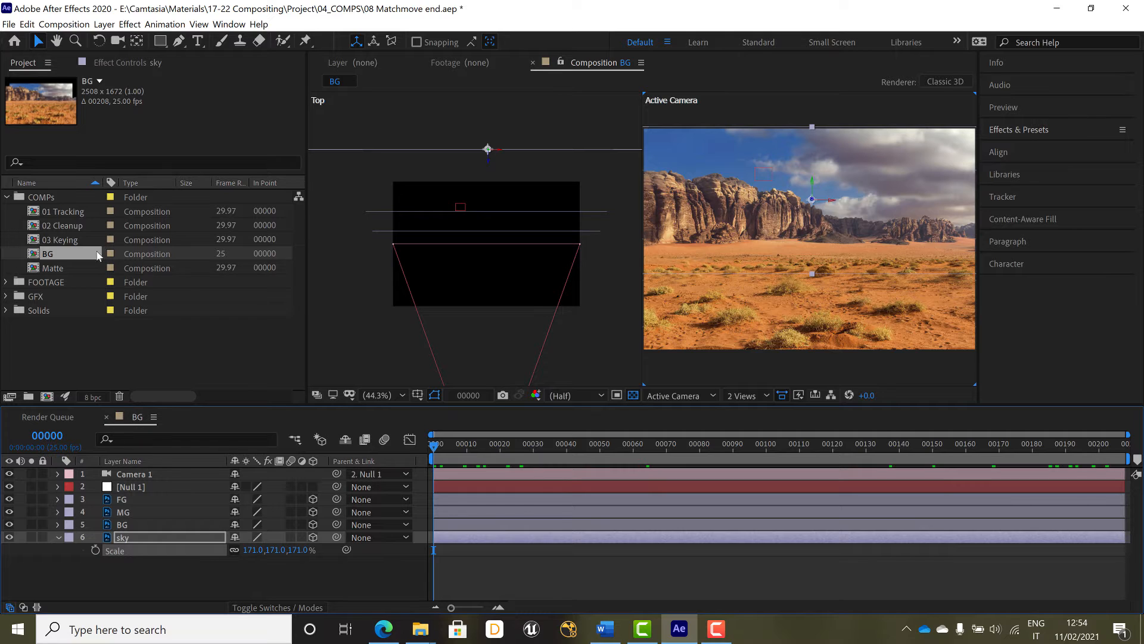
Add the BG composition as the lowest layer in the 03 Keying composition and shift it down behind the woman.
click(35, 241)
double_click(33, 242)
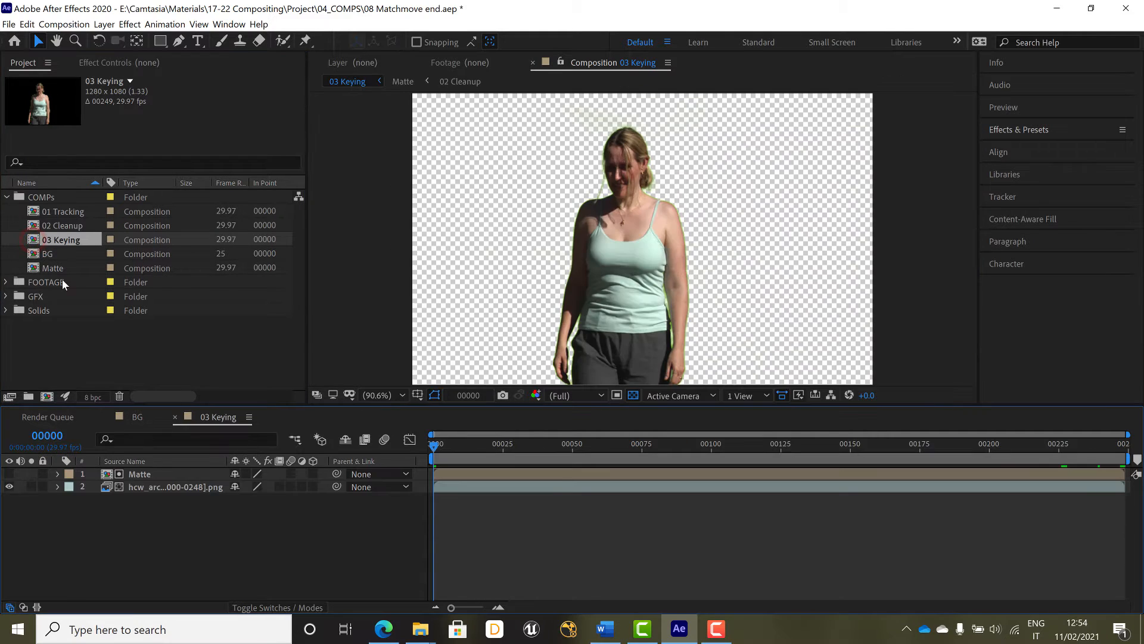
drag(37, 255, 48, 517)
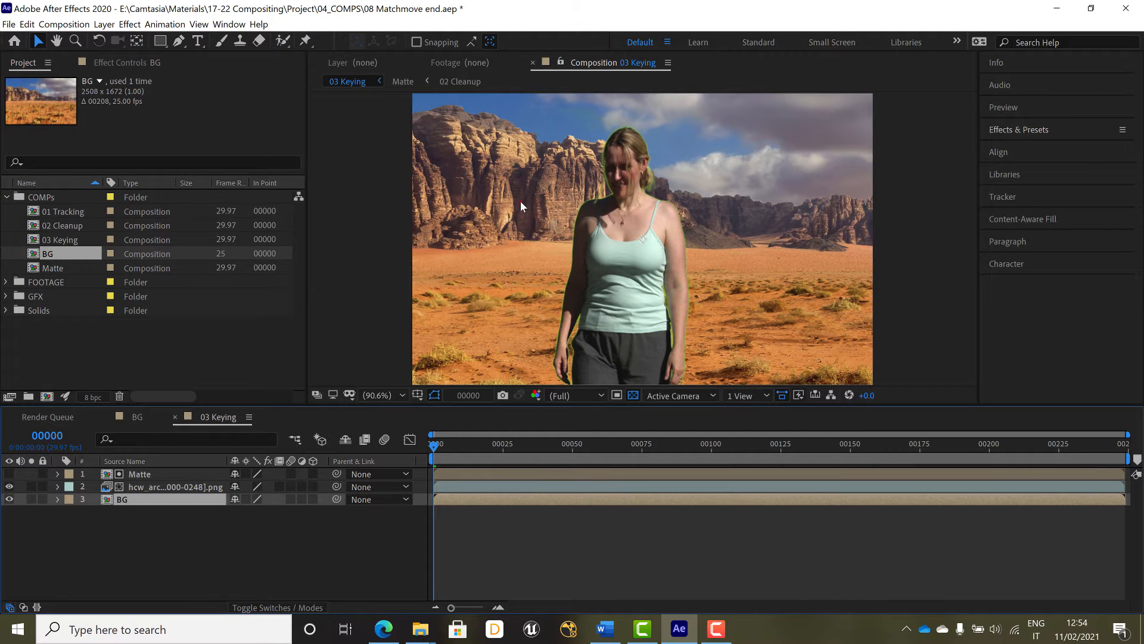
drag(520, 201, 535, 266)
Check how the background fits behind the woman at several frames, including 80, 199 and 219.
drag(480, 446, 655, 457)
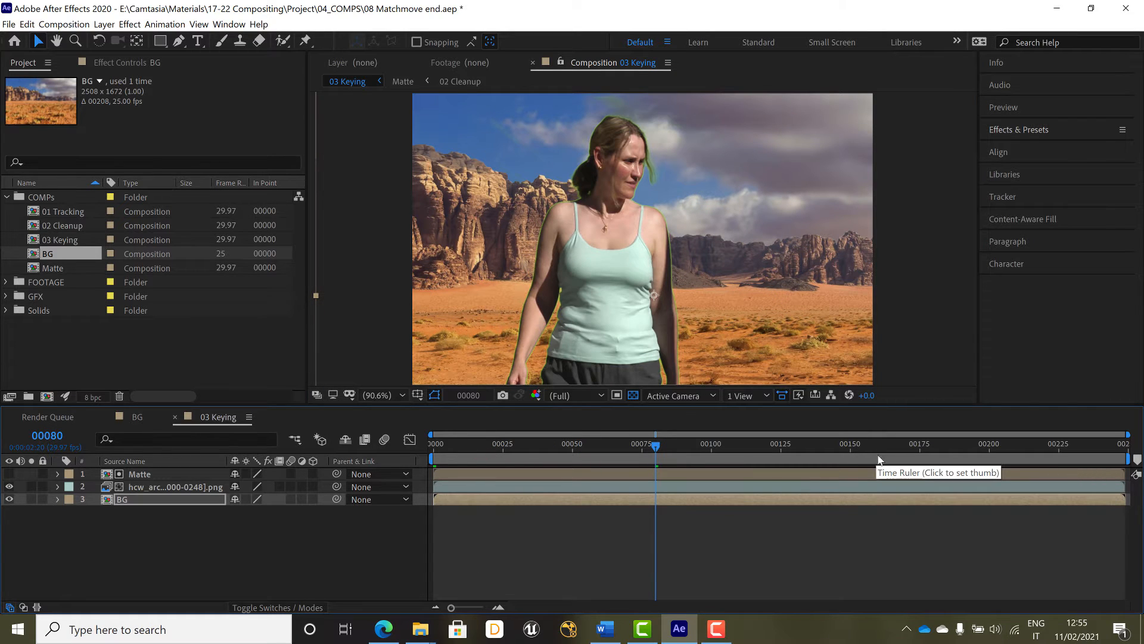
click(886, 448)
click(985, 449)
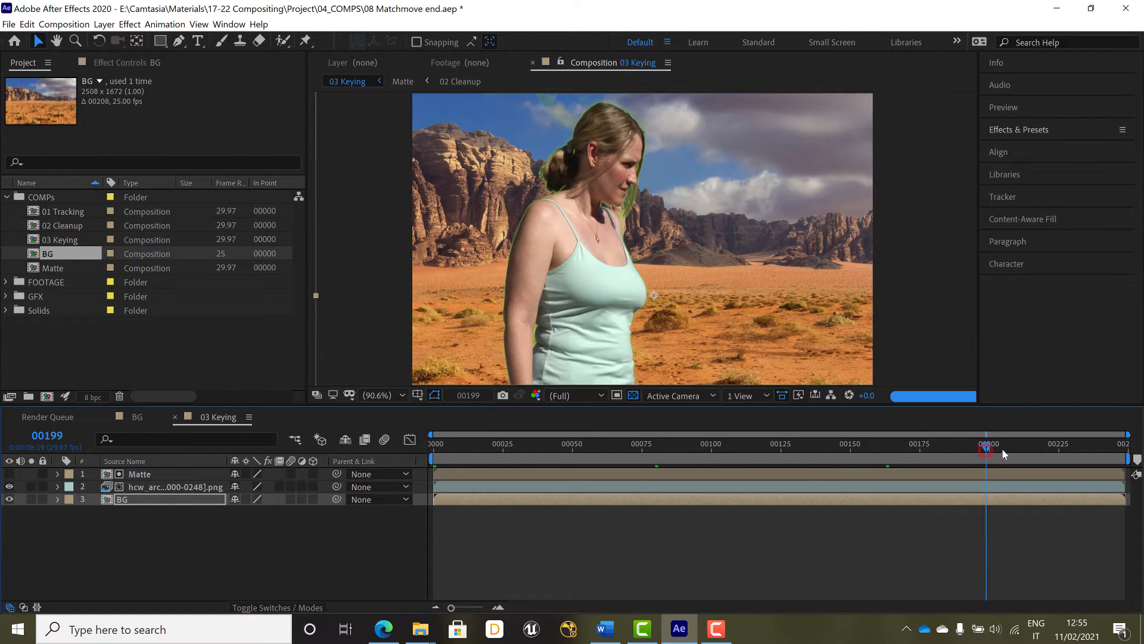
click(1041, 447)
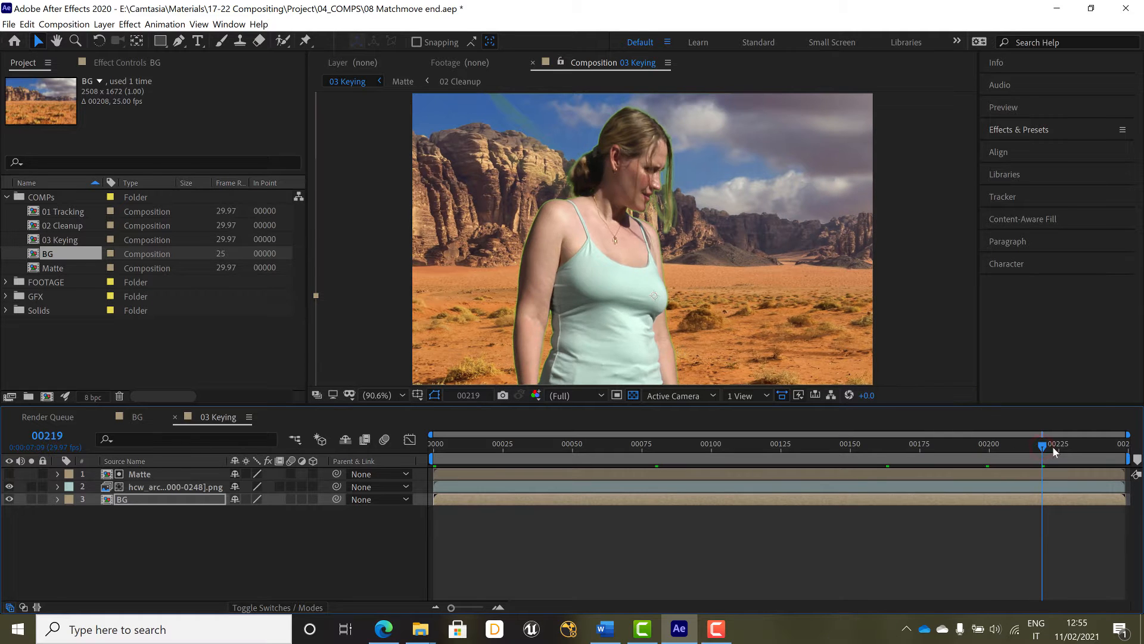
click(1071, 447)
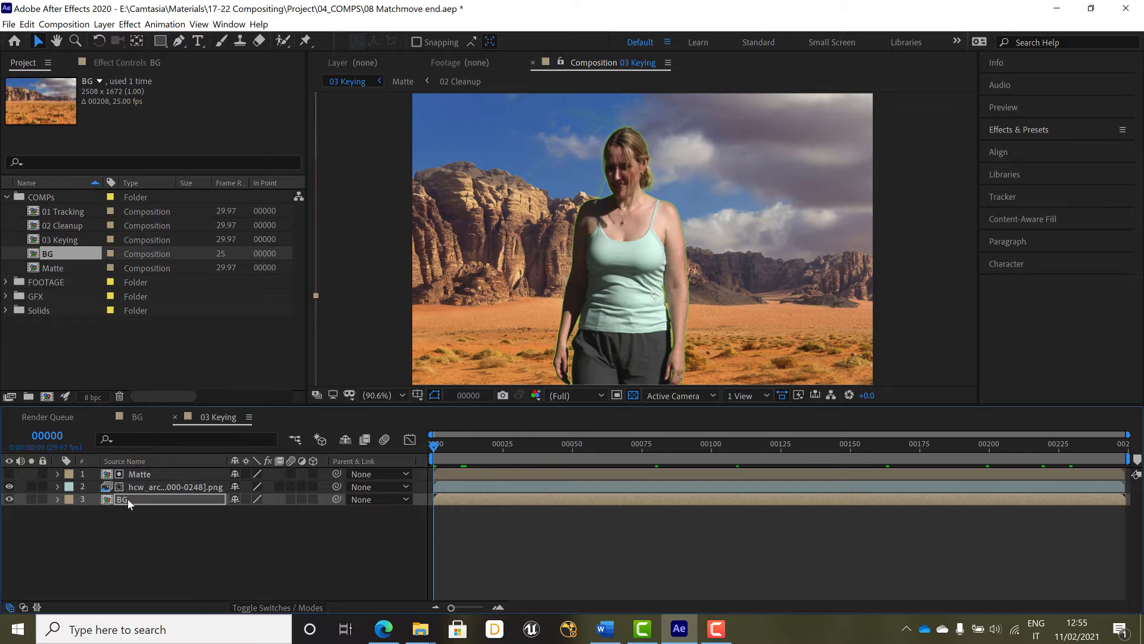
Make the BG layer in the 03 Keying composition a guide layer.
right_click(128, 502)
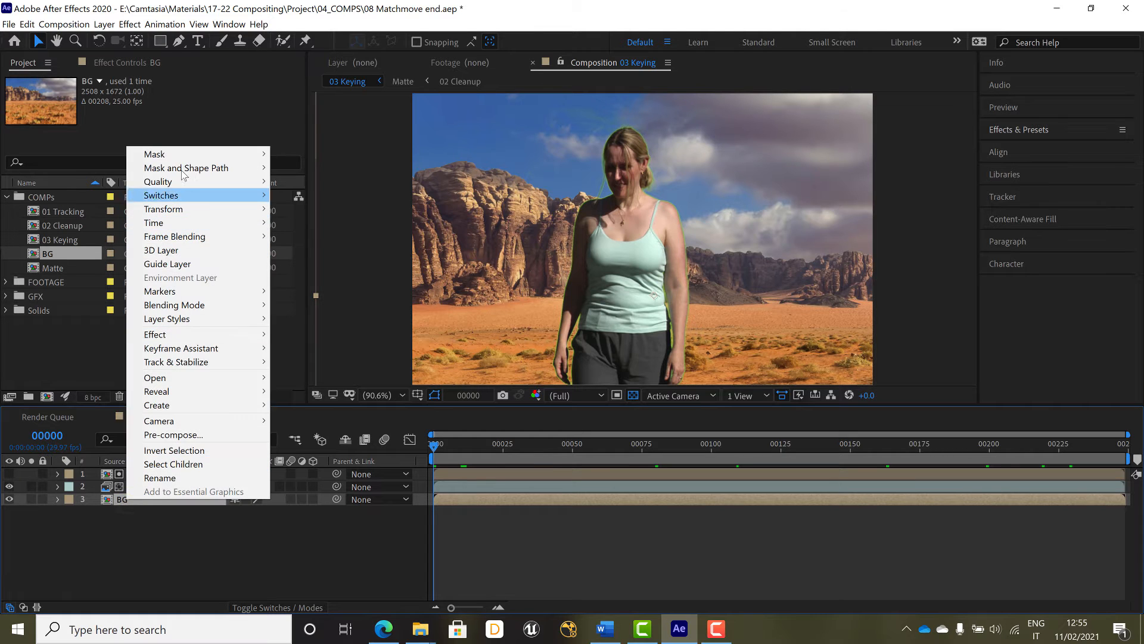
mouse_move(184, 174)
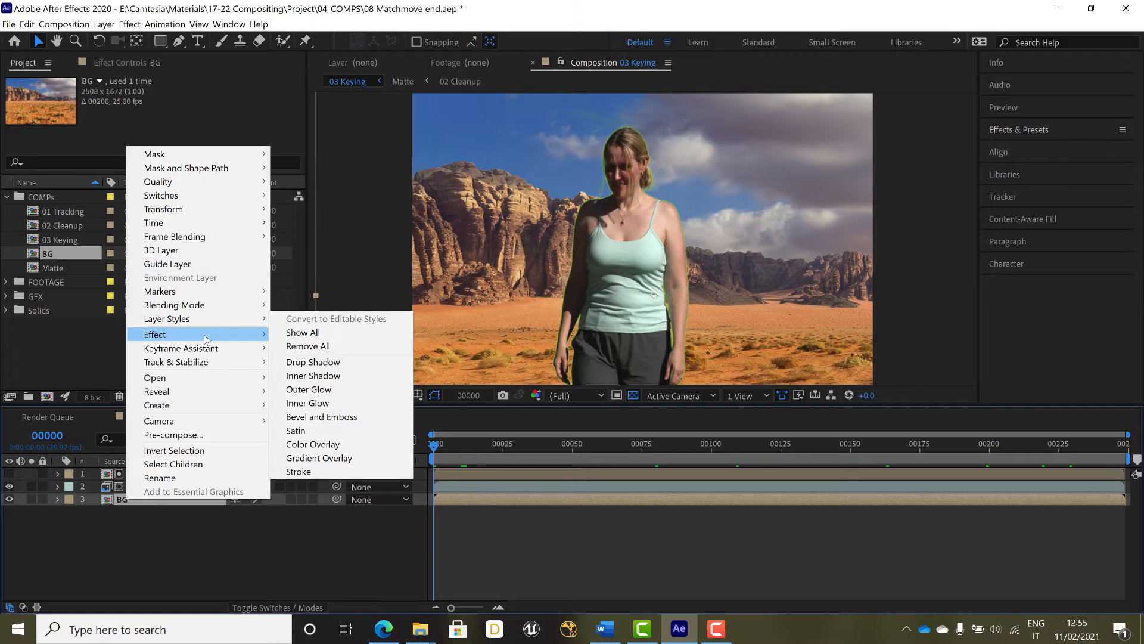
click(214, 265)
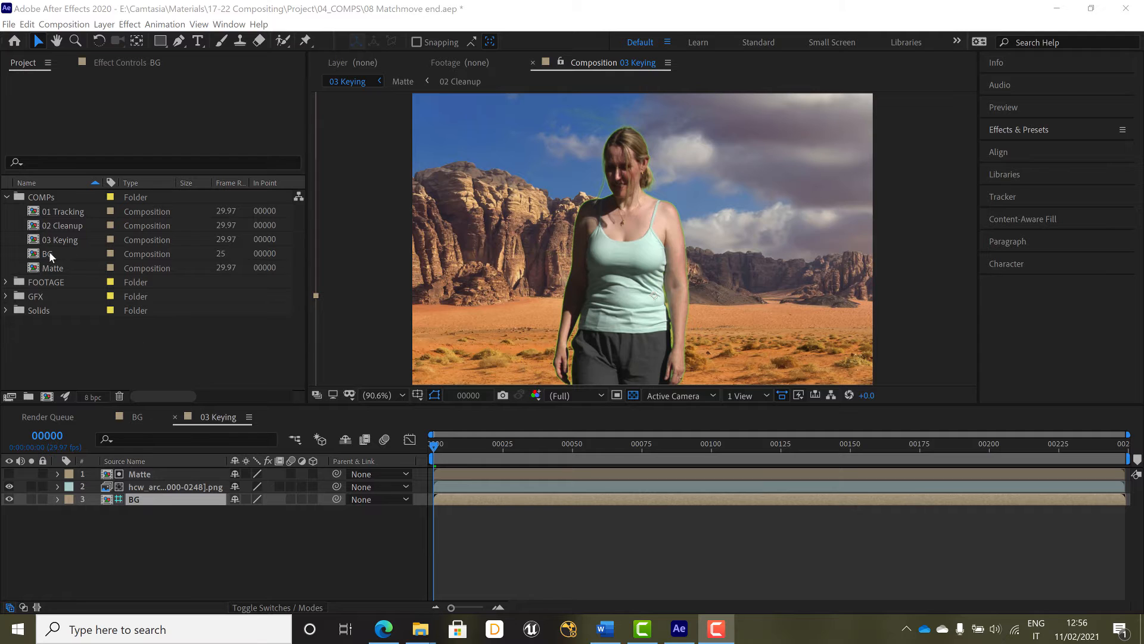
Import wadi-rum-desert.psd from the 03_GFX folder into the GFX project folder as a Composition, merging layer styles into footage.
key(ctrl+i)
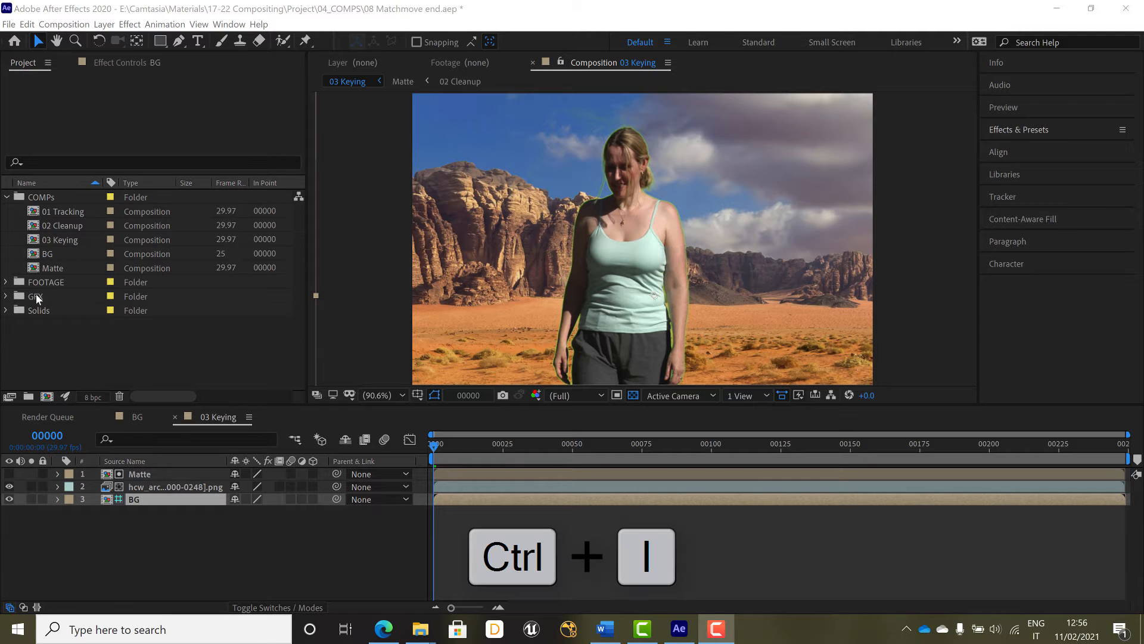
click(36, 295)
click(20, 296)
key(ctrl+i)
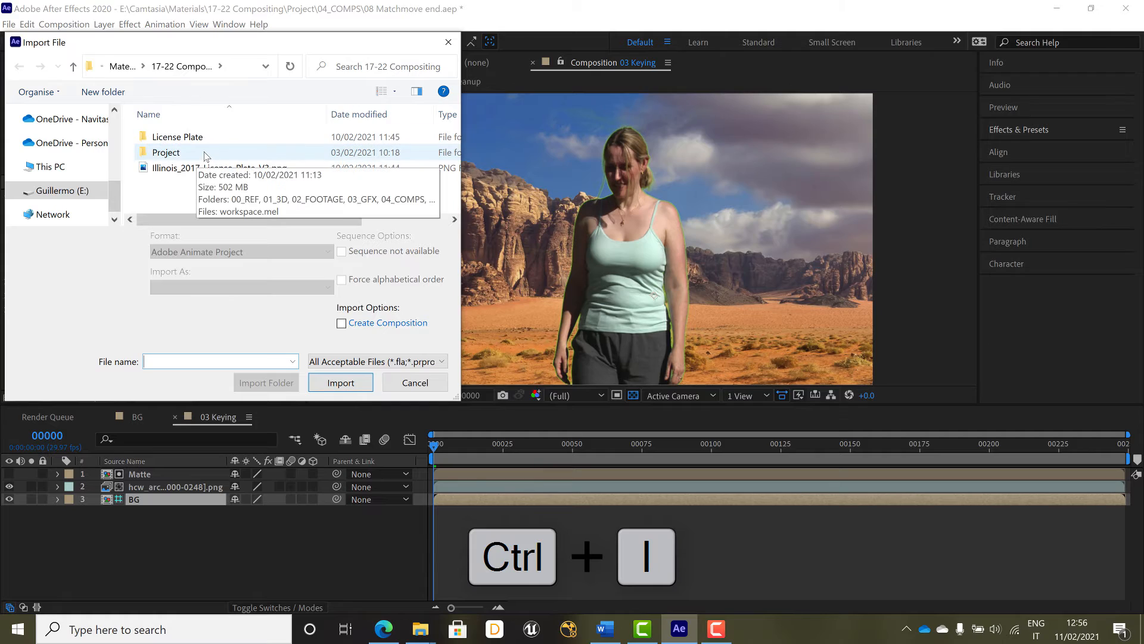
double_click(205, 154)
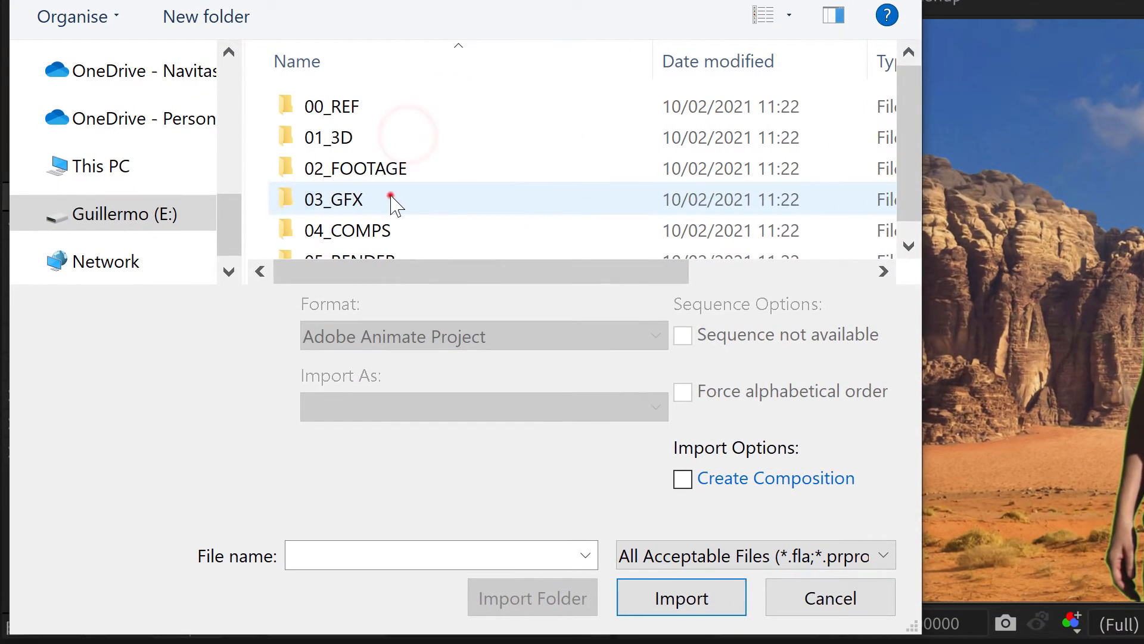
double_click(197, 184)
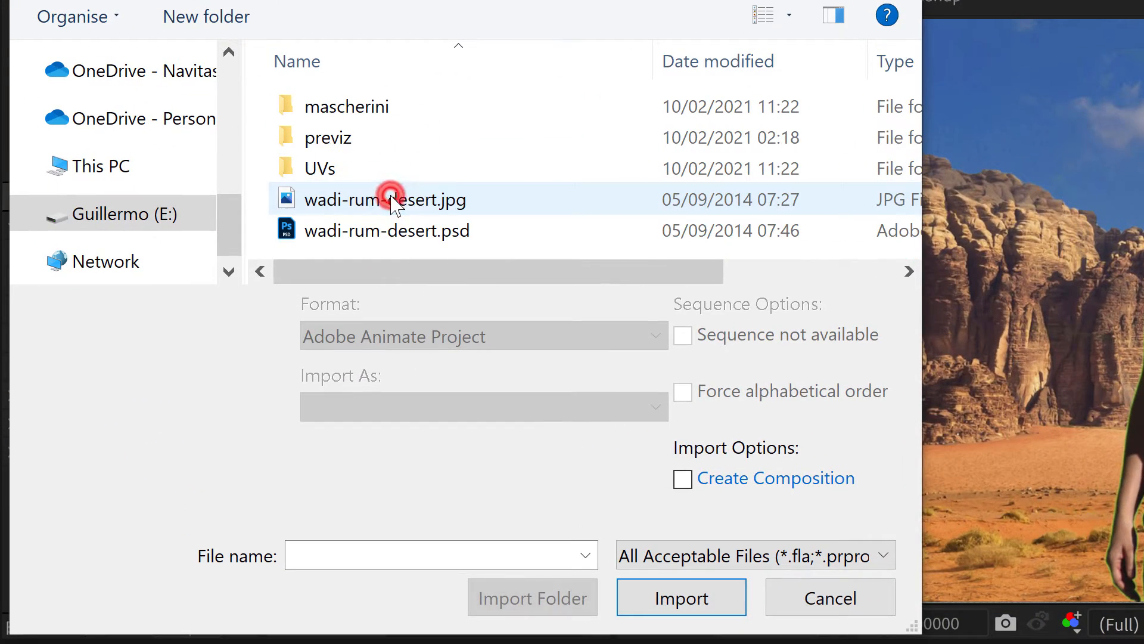
click(384, 230)
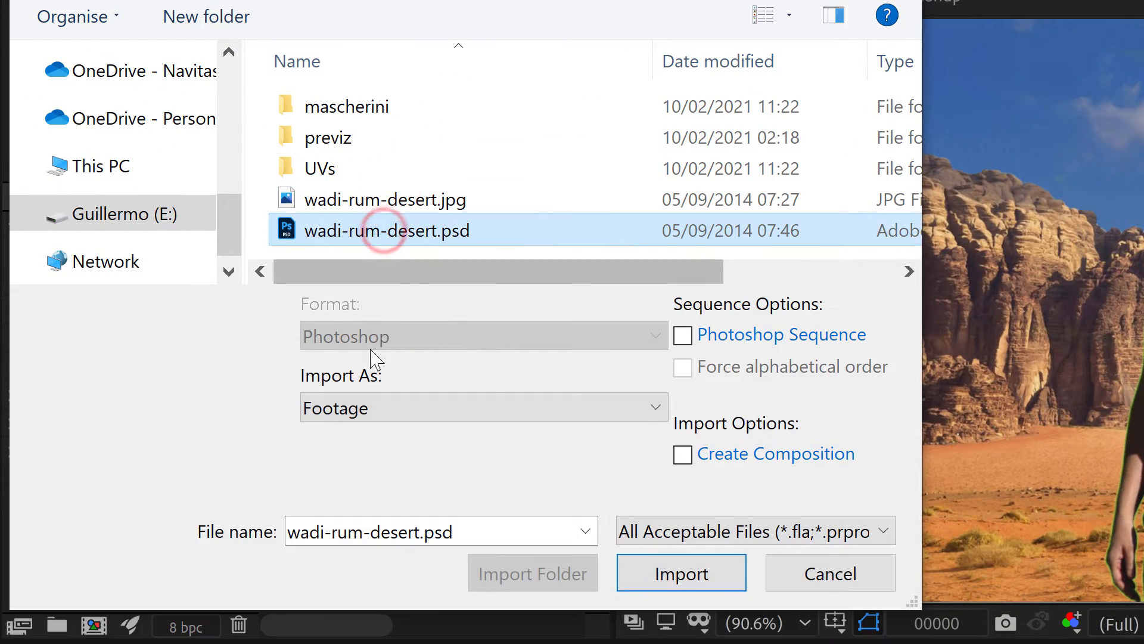
click(644, 405)
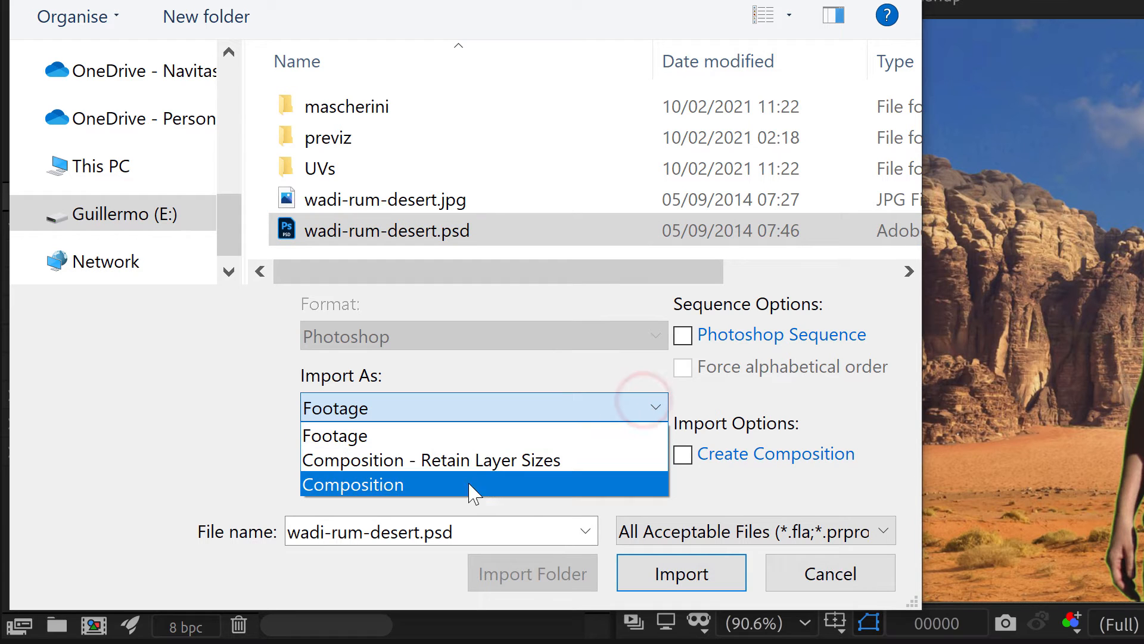
click(463, 485)
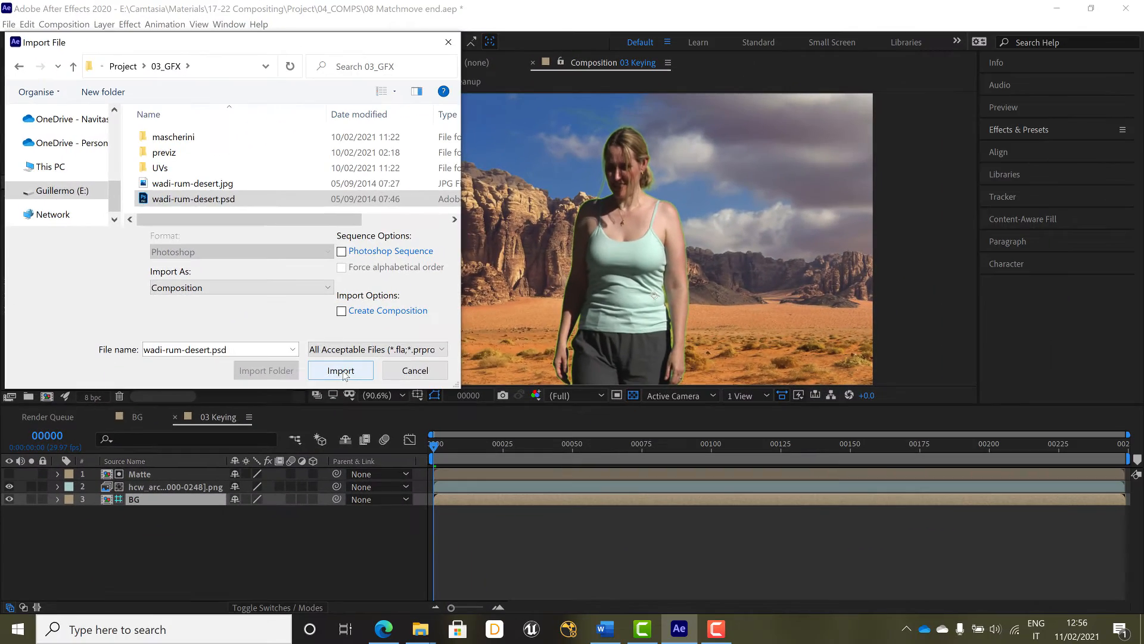
click(684, 575)
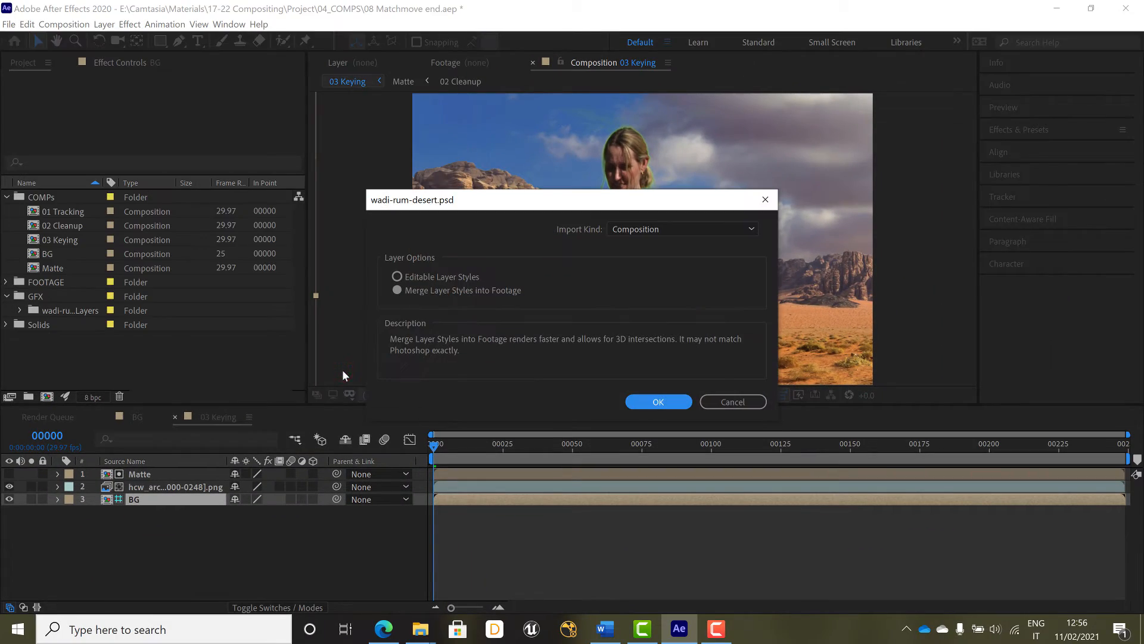
click(667, 403)
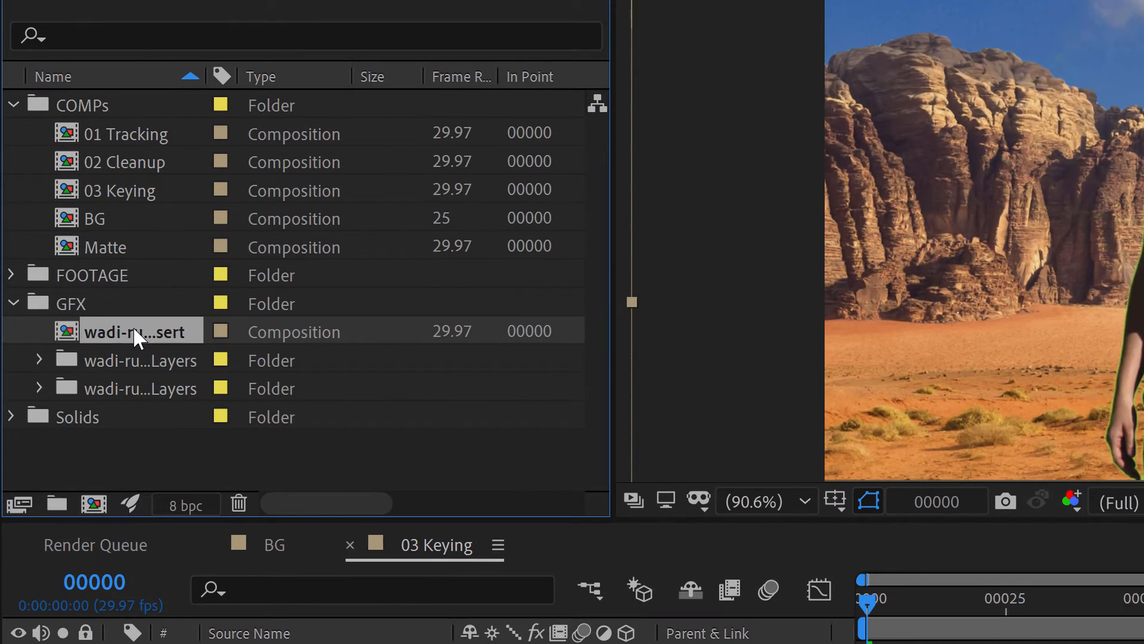
Rename the imported desert composition as BG linked, move it into the COMPs folder and open it.
key(Return)
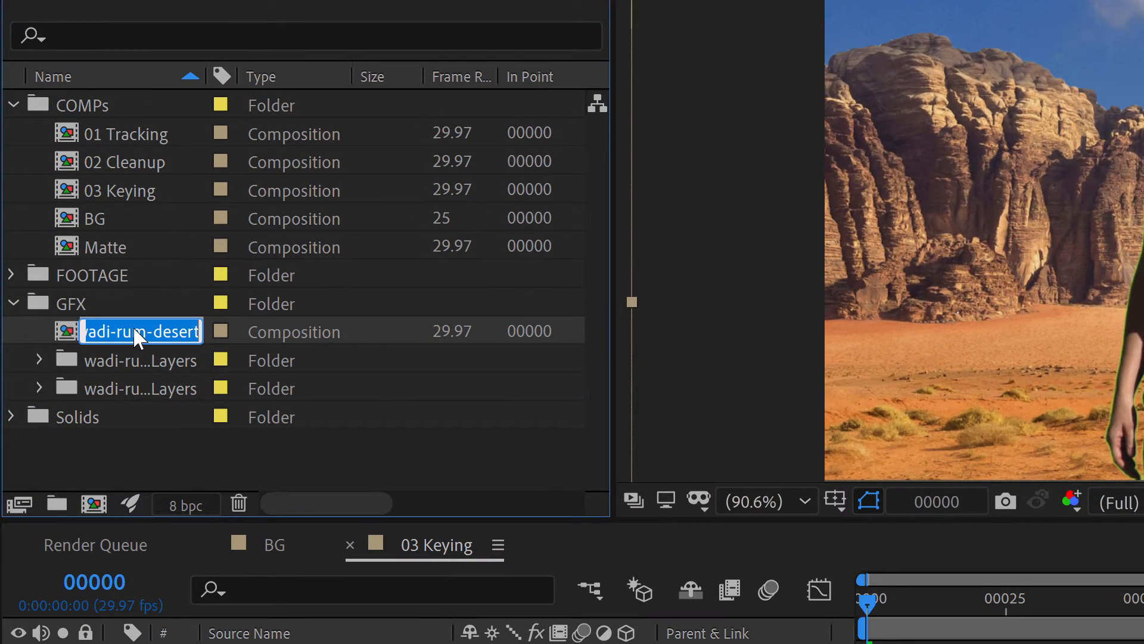
text(BG)
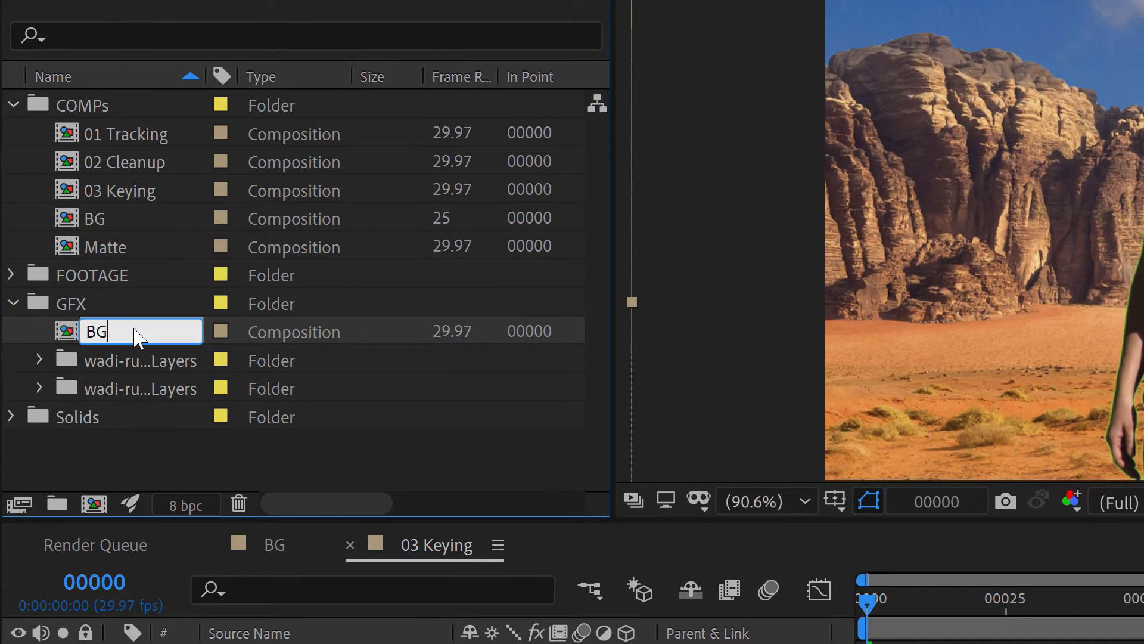
text( linked)
key(Return)
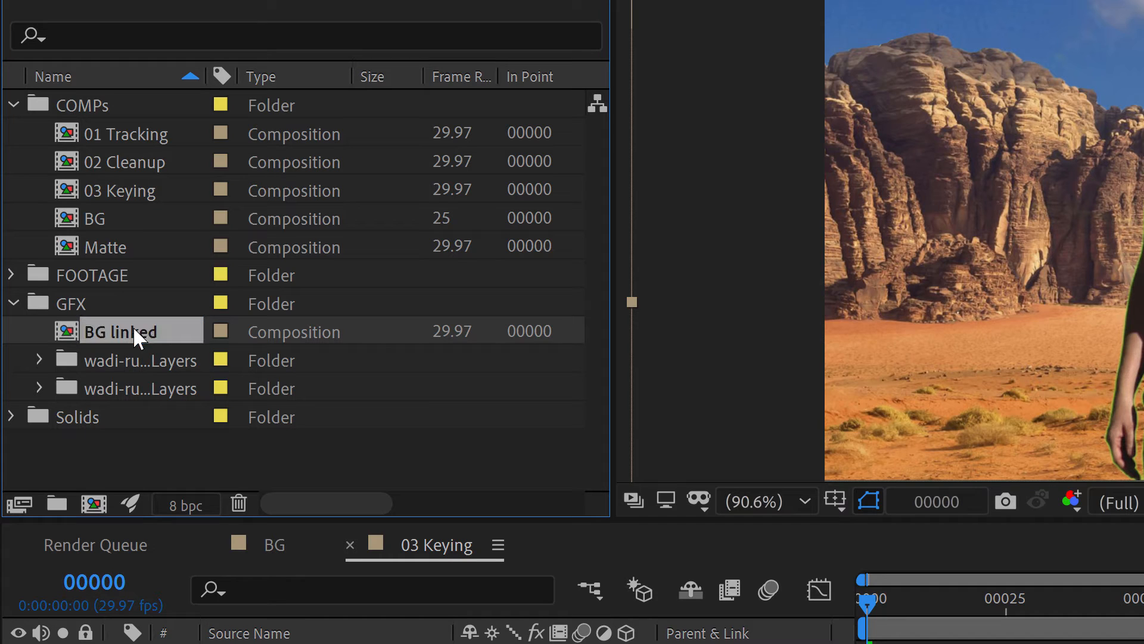
drag(134, 329, 93, 109)
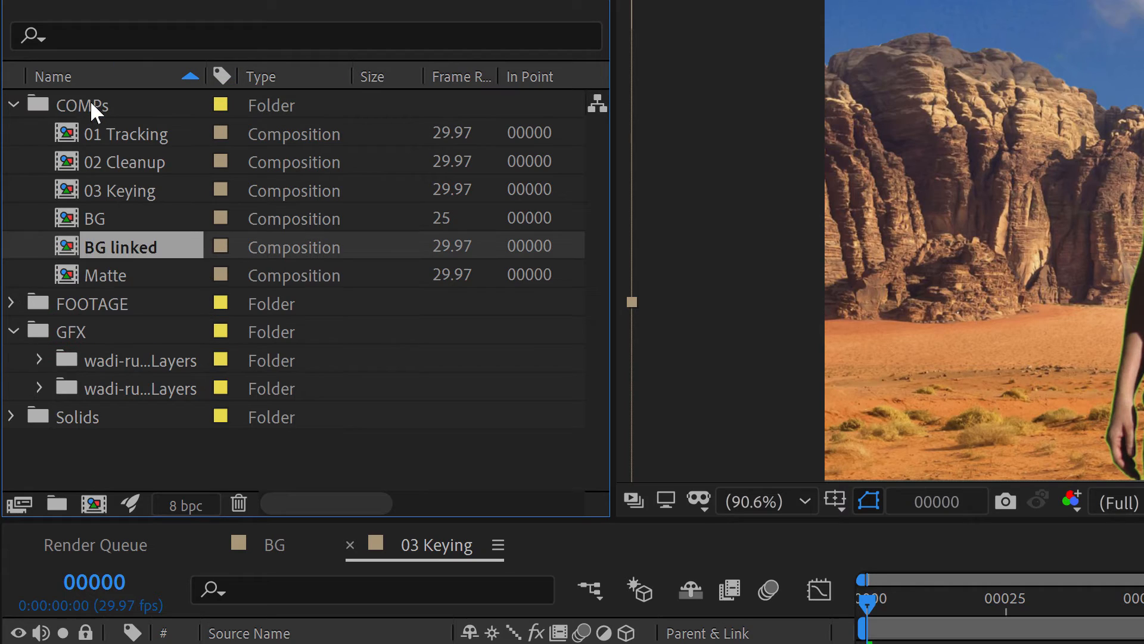
double_click(70, 241)
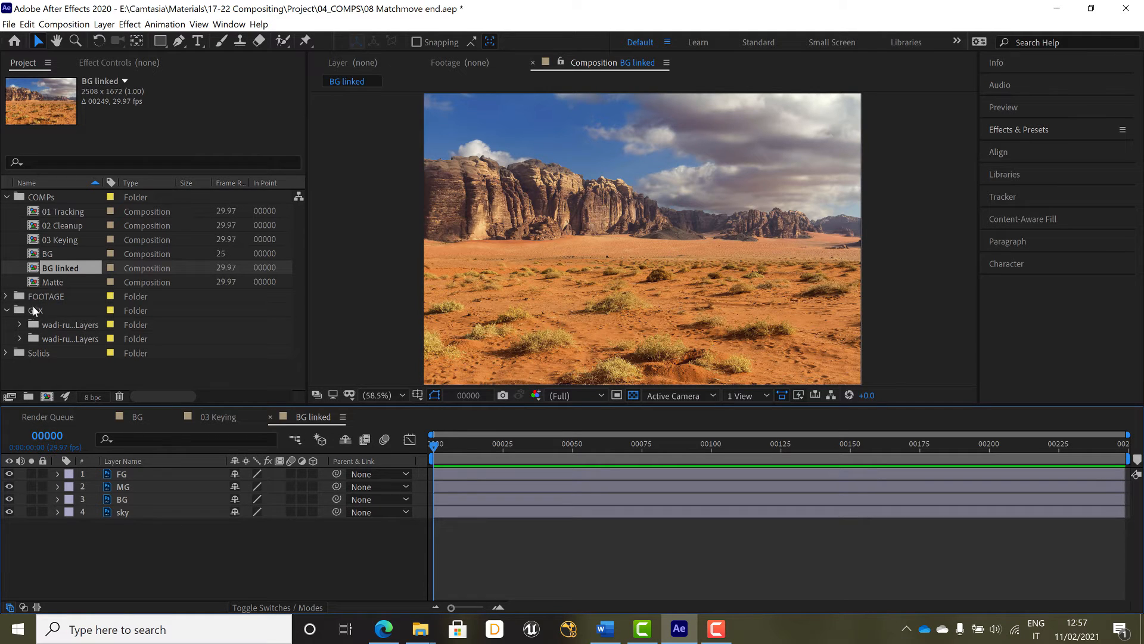
click(6, 310)
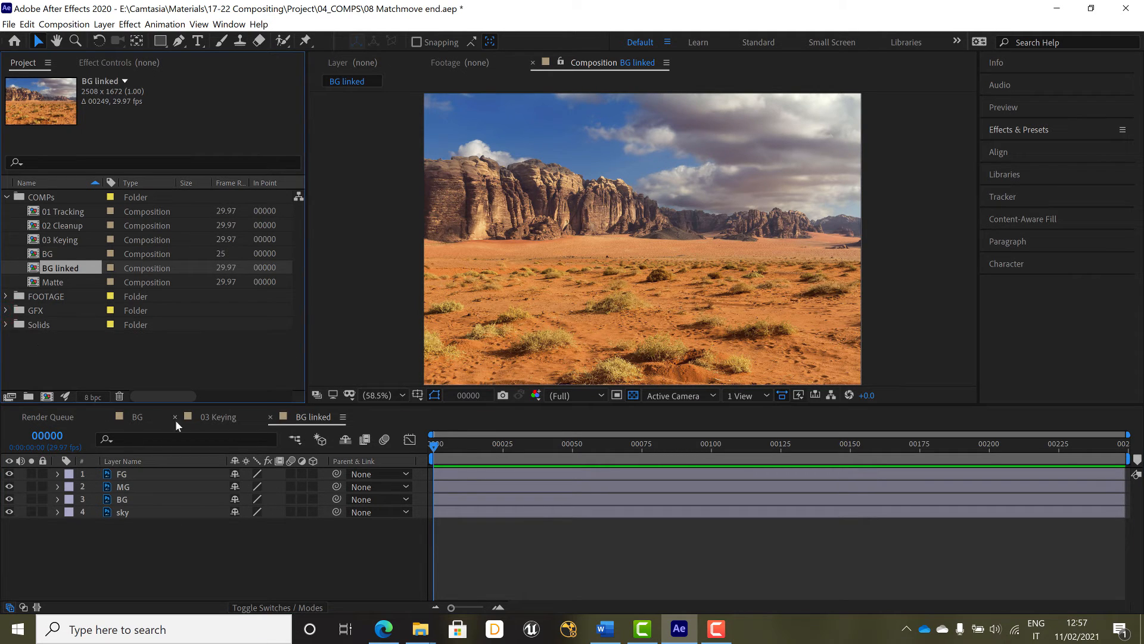
Copy the tracked Null 1 layer from the BG composition into the BG linked composition.
click(141, 420)
click(125, 487)
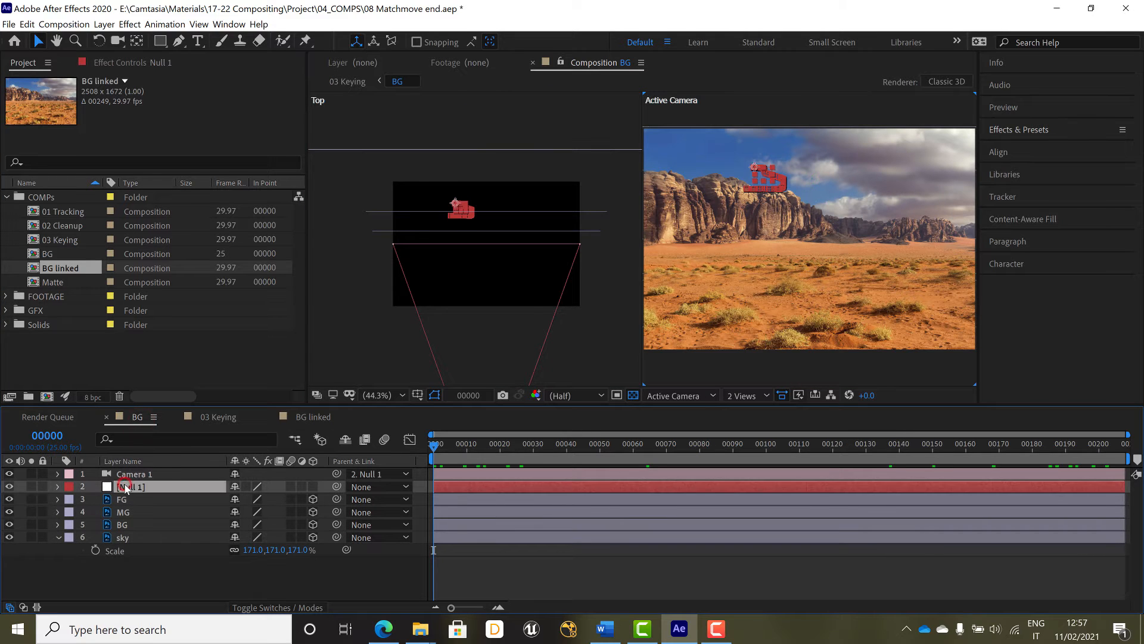
click(314, 416)
Reveal the Position property of Null 1 and the FG, MG, BG and sky layers in BG linked.
click(139, 487)
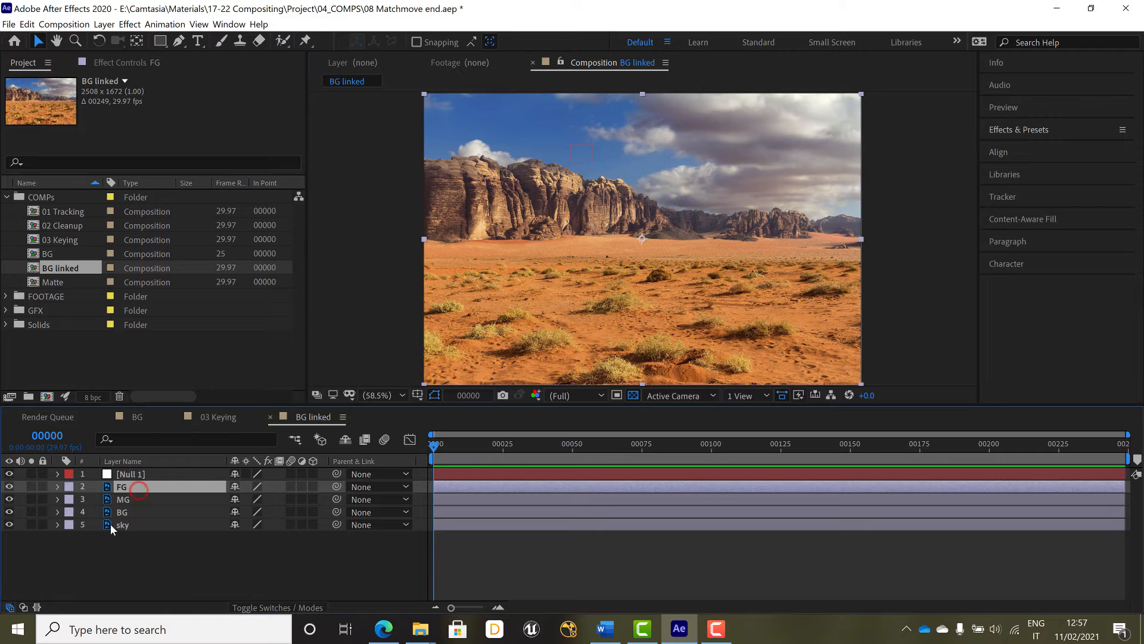
shift+click(146, 520)
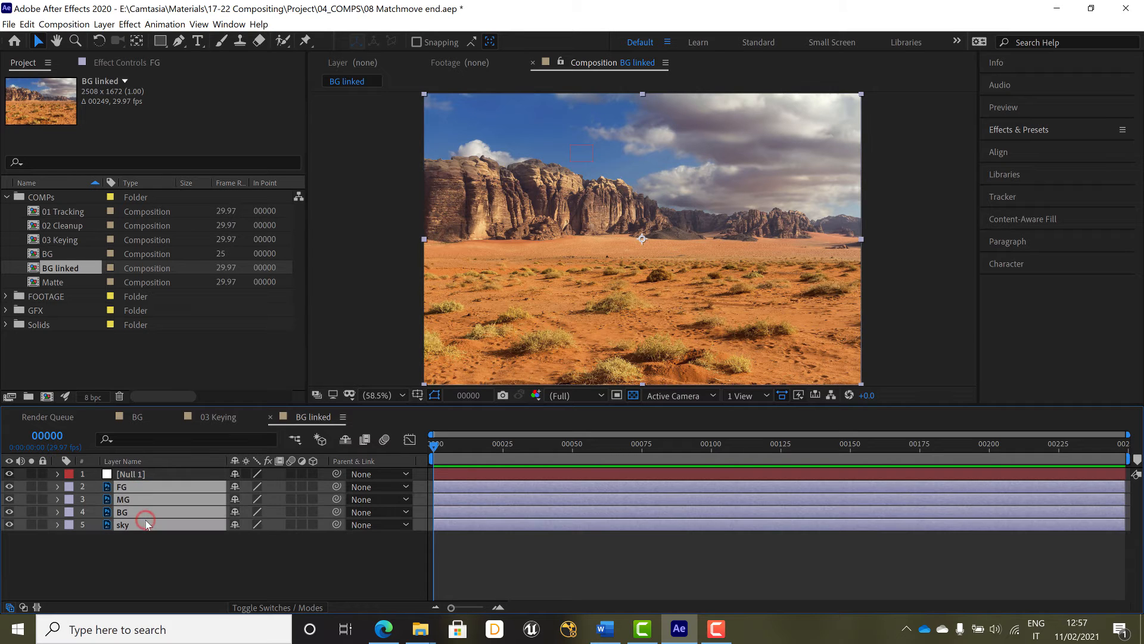
ctrl+click(168, 477)
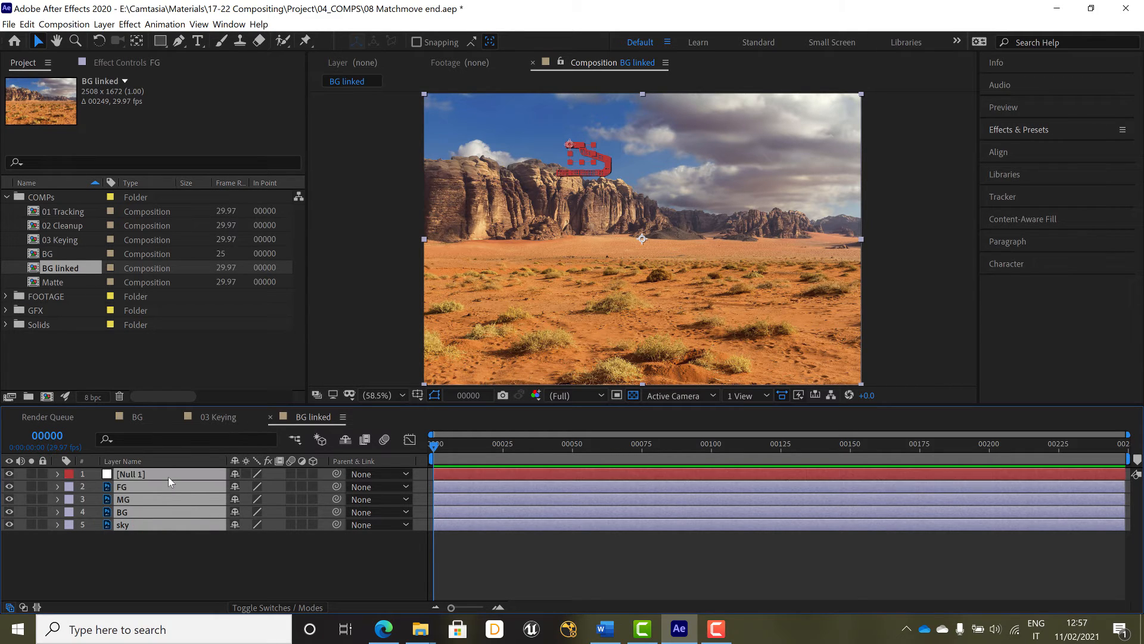
key(p)
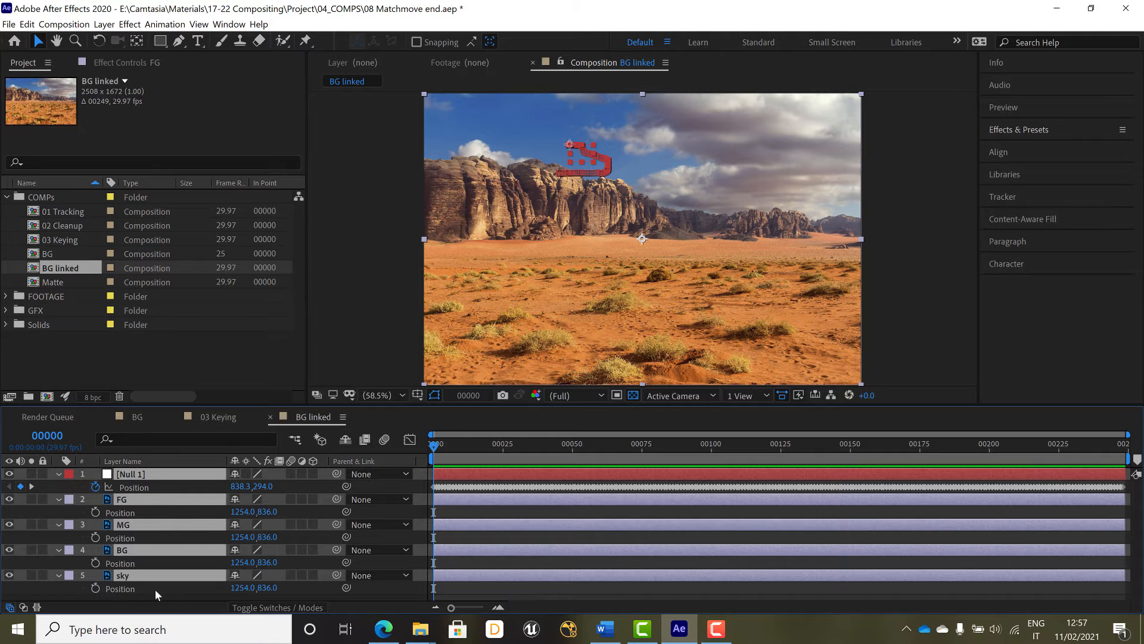
click(376, 596)
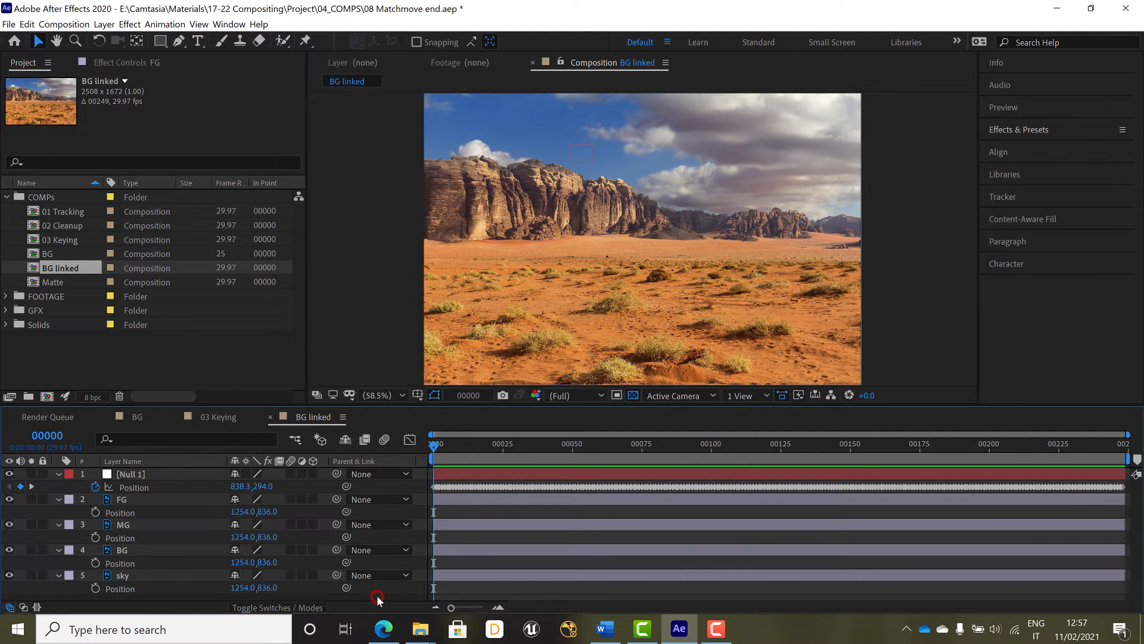
Try linking the FG layer's Position to the Position of Null 1, and undo the link.
click(345, 511)
drag(346, 510, 155, 485)
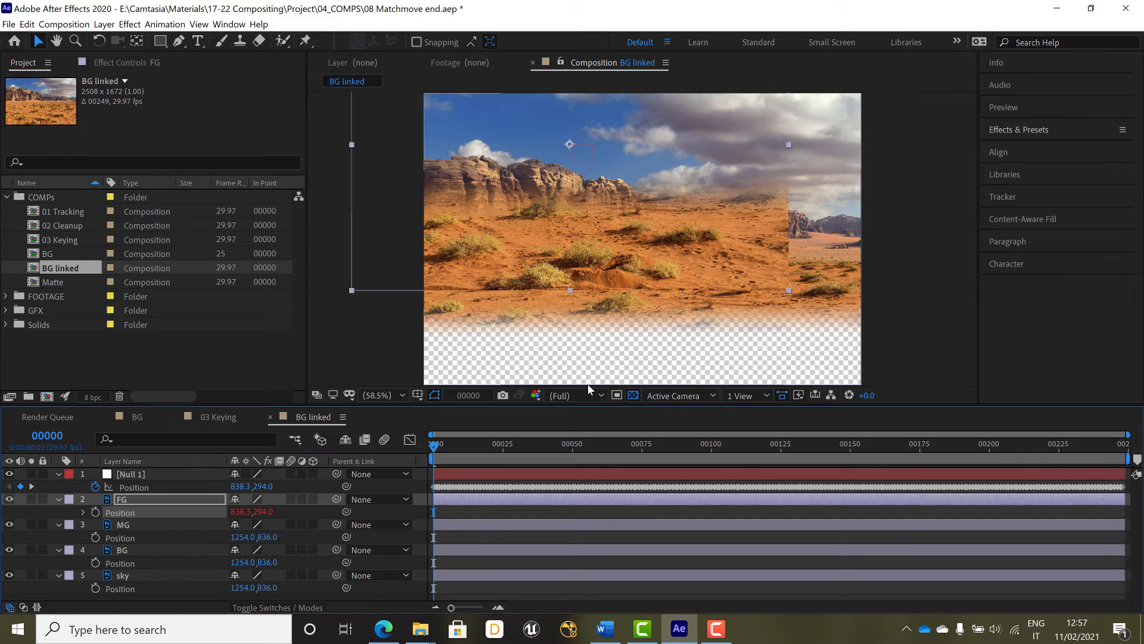
key(ctrl+z)
Move the FG layer's anchor point onto Null 1's origin with the Pan Behind tool, at about 838.4, 294.5.
key(y)
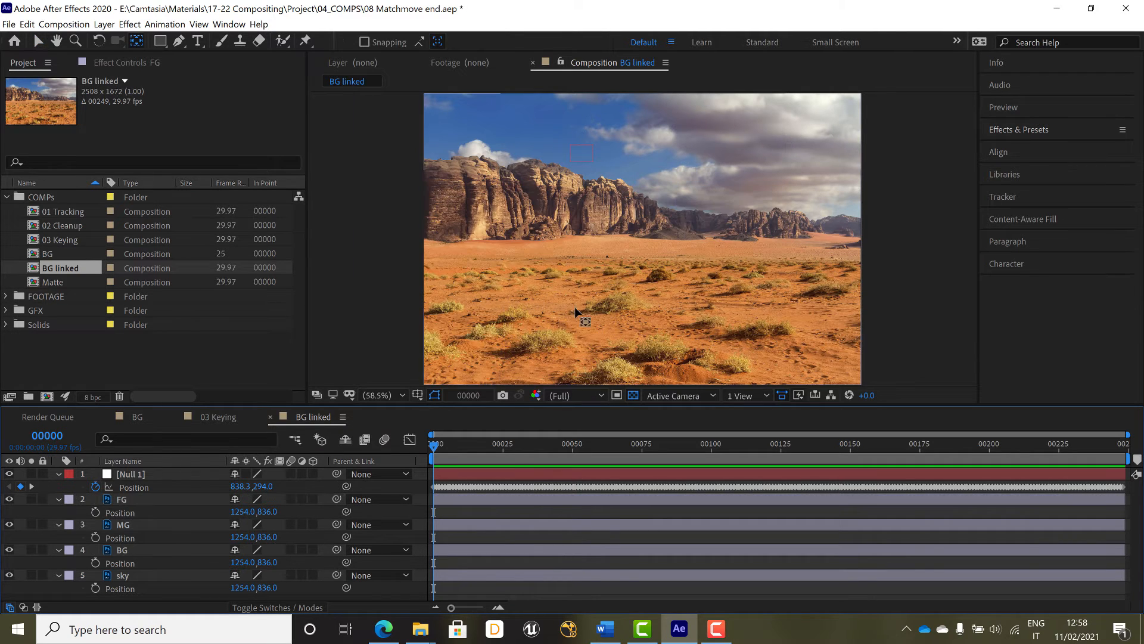
click(131, 498)
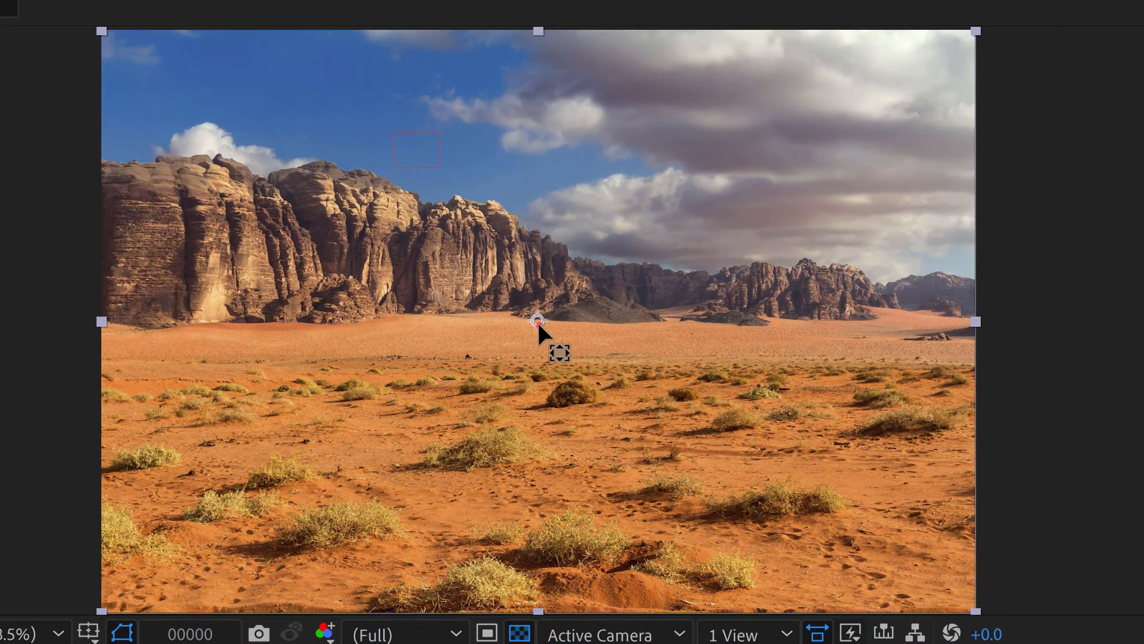
drag(553, 311, 391, 132)
scroll(386, 137, up, 3)
key(space)
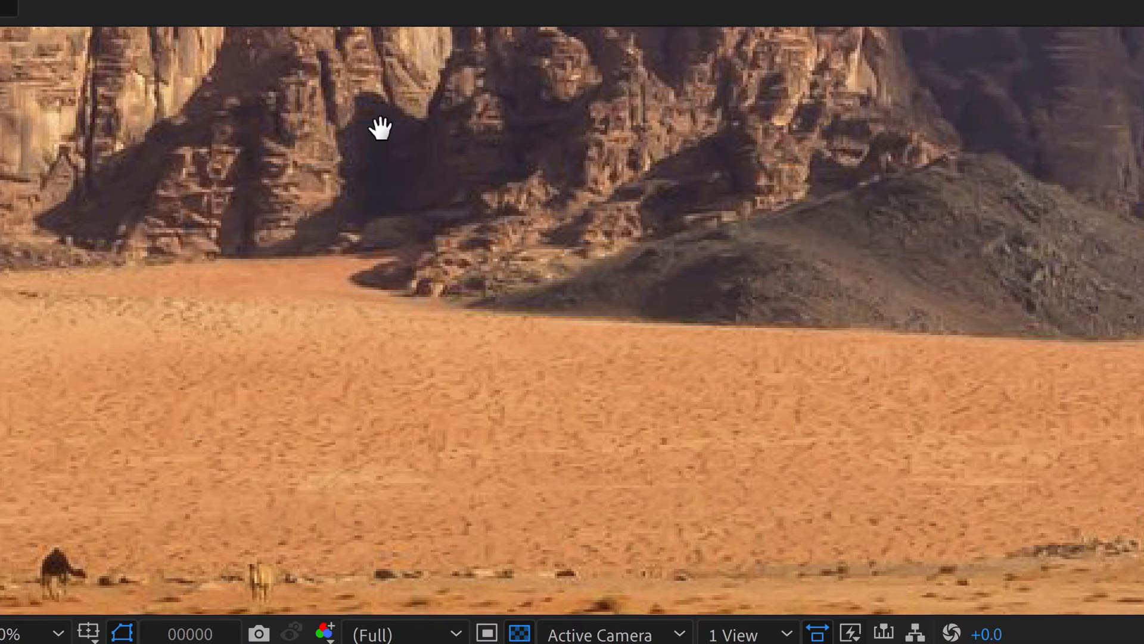
drag(380, 128, 503, 643)
scroll(443, 345, down, 2)
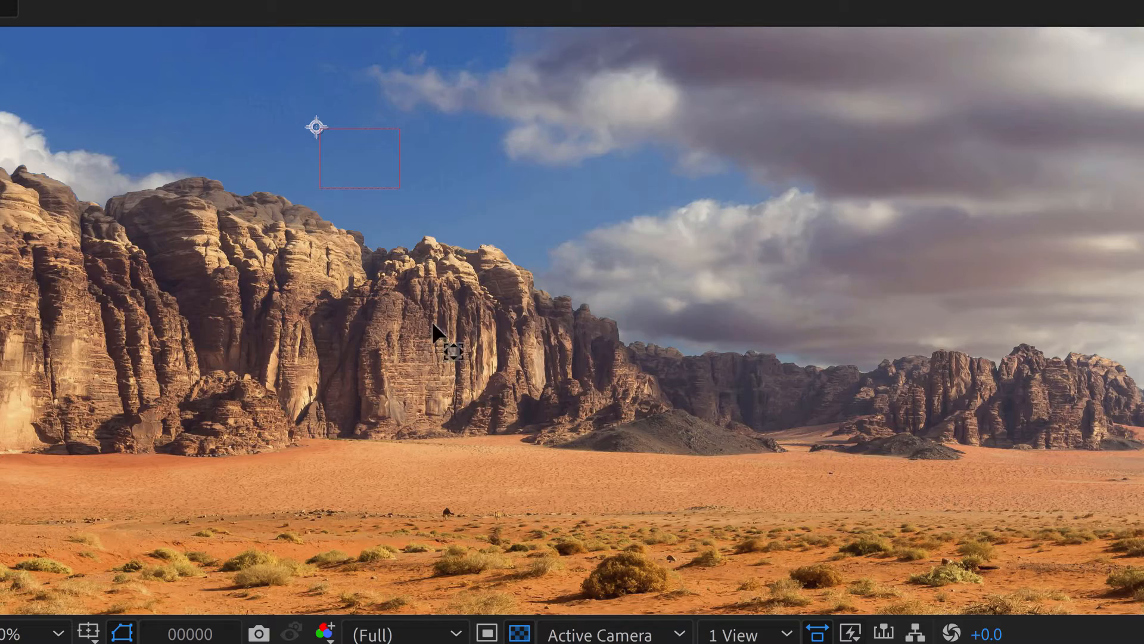
scroll(298, 112, up, 2)
scroll(316, 148, down, 1)
key(space)
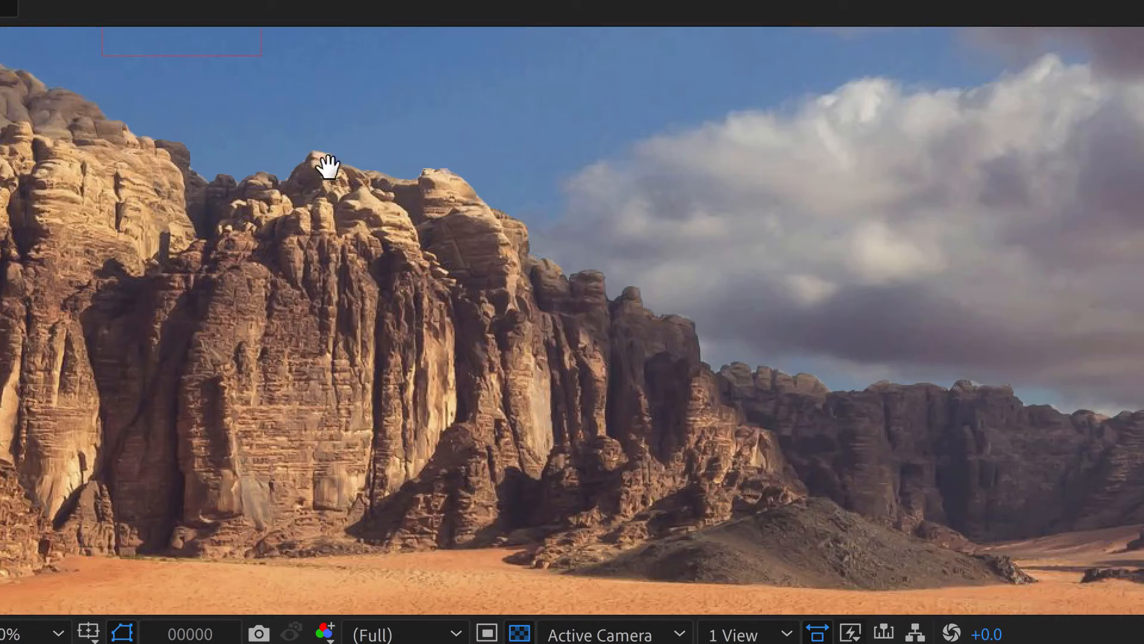
drag(327, 166, 626, 511)
scroll(512, 424, up, 1)
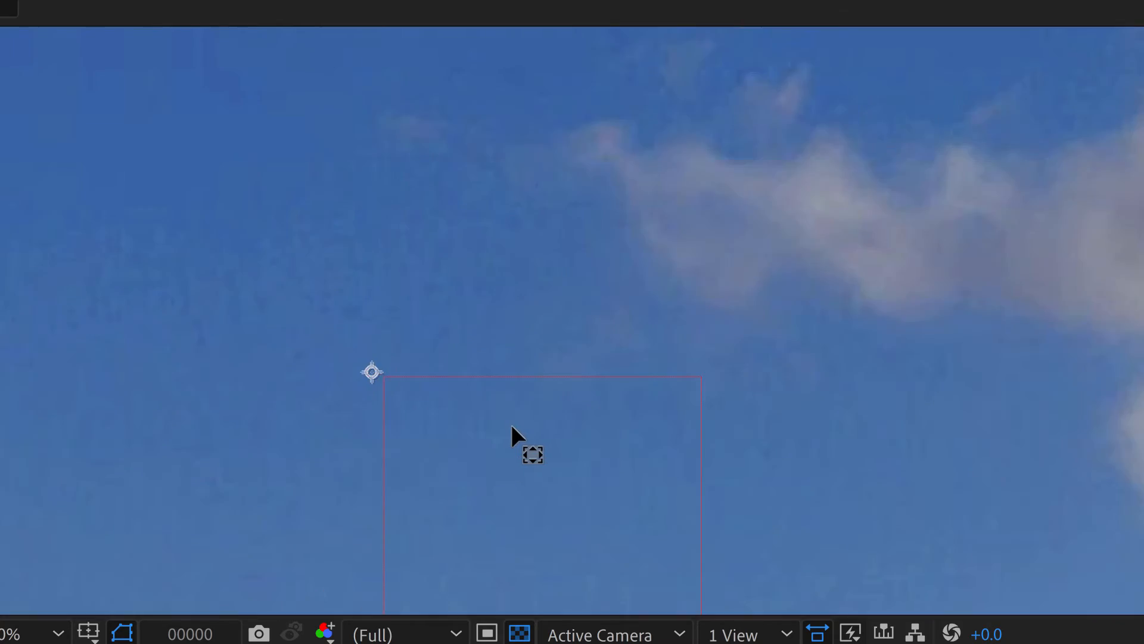
scroll(512, 424, up, 1)
drag(208, 425, 229, 432)
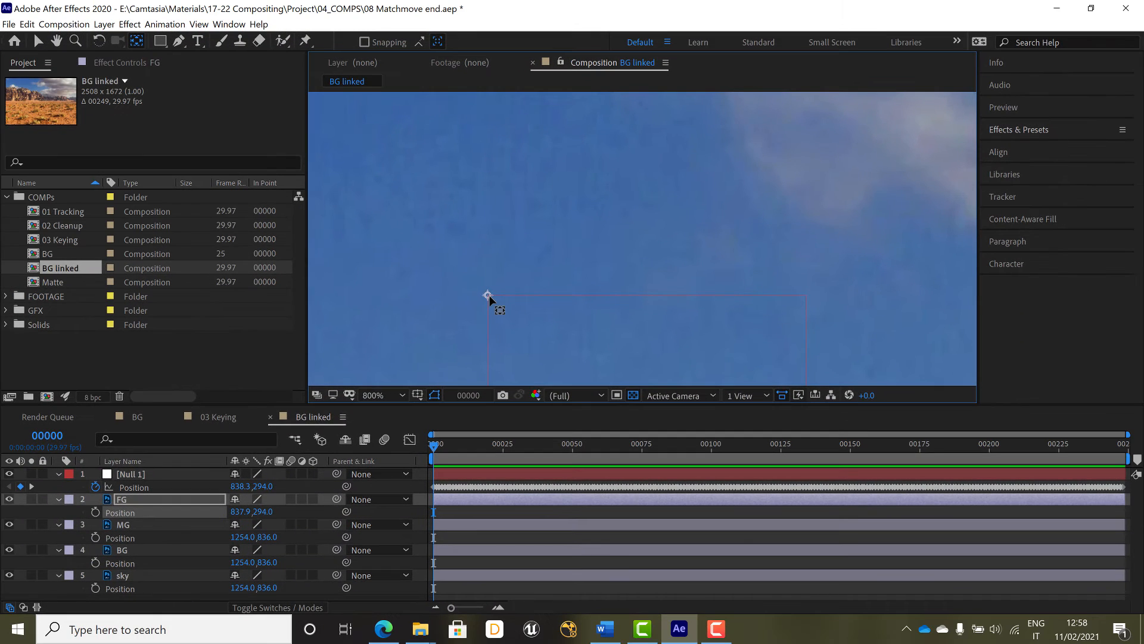
Compare the layers' Anchor Point and Position values, and return to showing only Position.
click(185, 473)
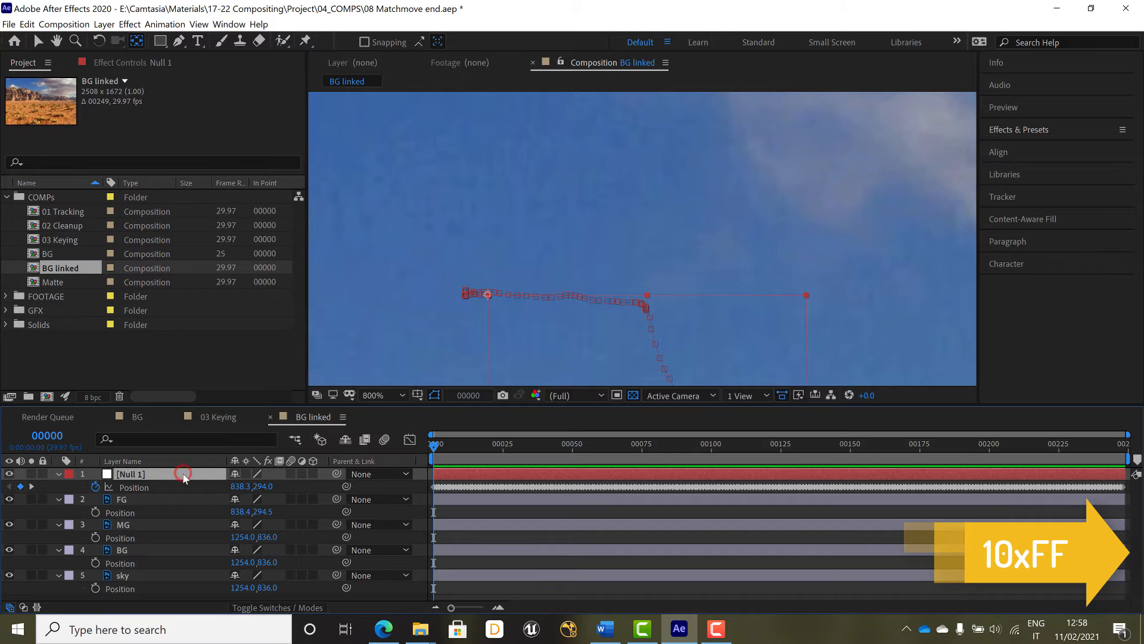
key(shift+a)
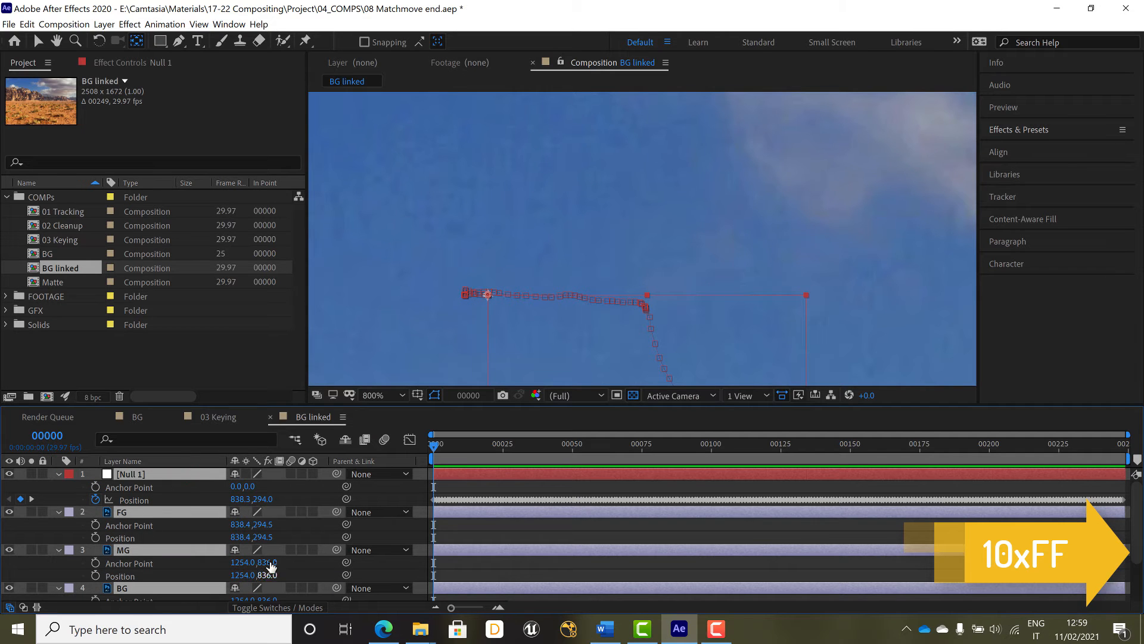
key(p)
Move the MG layer's anchor point onto Null 1's origin, at about 837.9, 294.0, without shifting the image.
click(137, 499)
click(127, 513)
click(136, 526)
scroll(698, 323, down, 6)
drag(695, 322, 631, 243)
scroll(632, 245, up, 5)
scroll(632, 243, up, 1)
drag(457, 300, 486, 292)
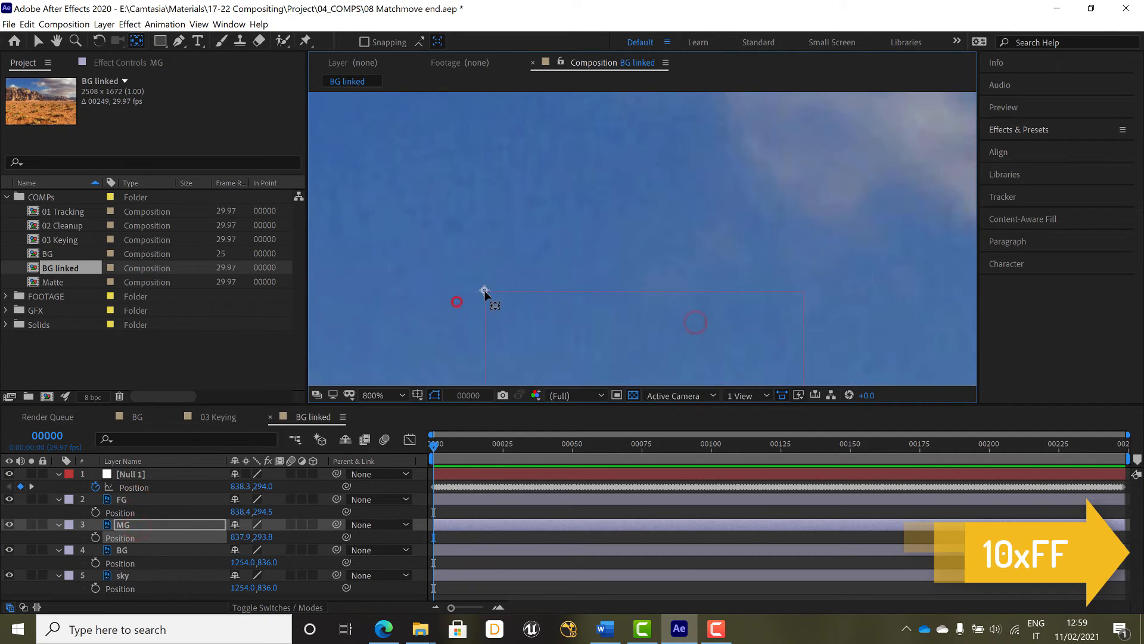
Move the BG layer's anchor point onto Null 1's origin, at about 838.8, 294.4.
click(141, 549)
scroll(693, 323, down, 4)
drag(695, 323, 631, 240)
scroll(631, 240, up, 4)
drag(521, 340, 486, 294)
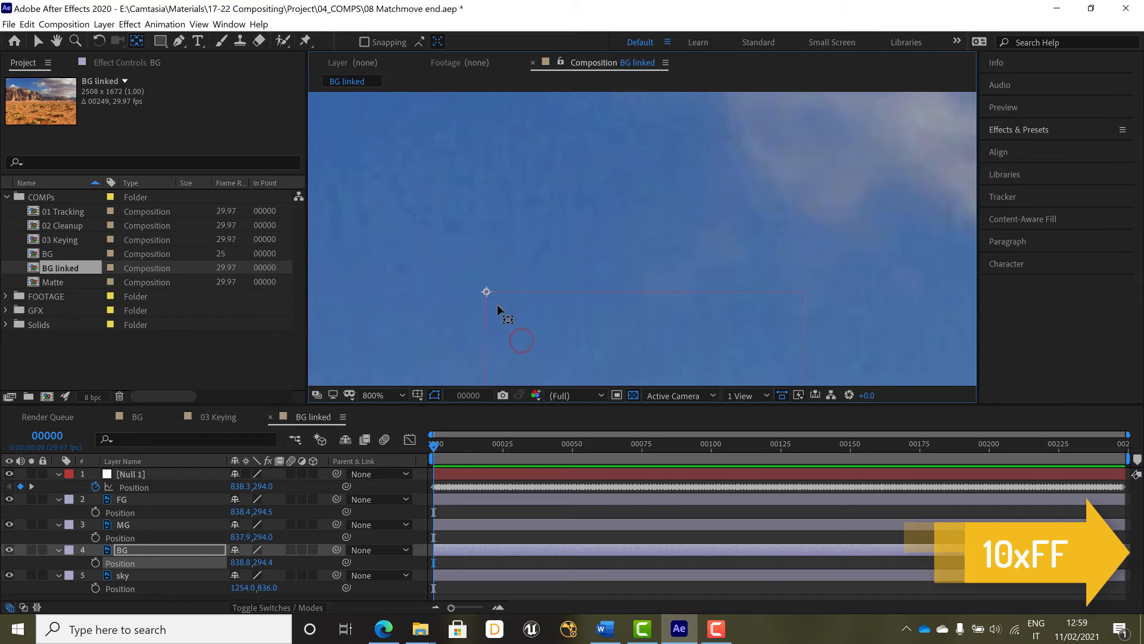
Move the sky layer's anchor point onto Null 1's origin, at about 838.9, 294.3.
scroll(498, 309, down, 5)
click(126, 575)
drag(695, 323, 631, 241)
scroll(631, 242, up, 5)
drag(489, 333, 486, 293)
scroll(487, 292, down, 4)
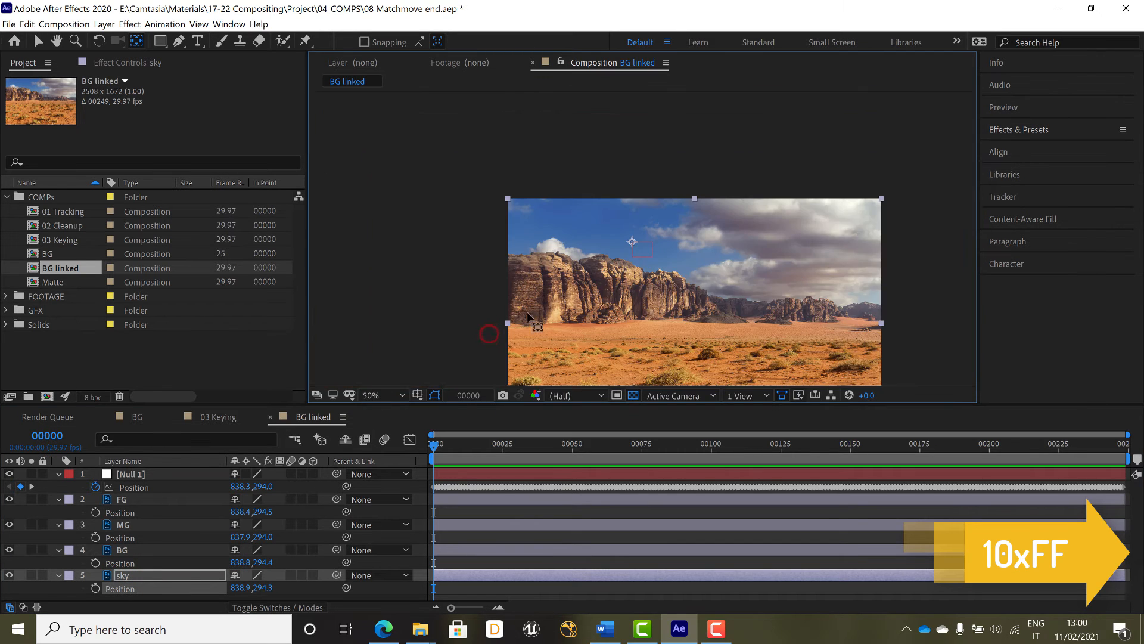
click(401, 395)
click(401, 145)
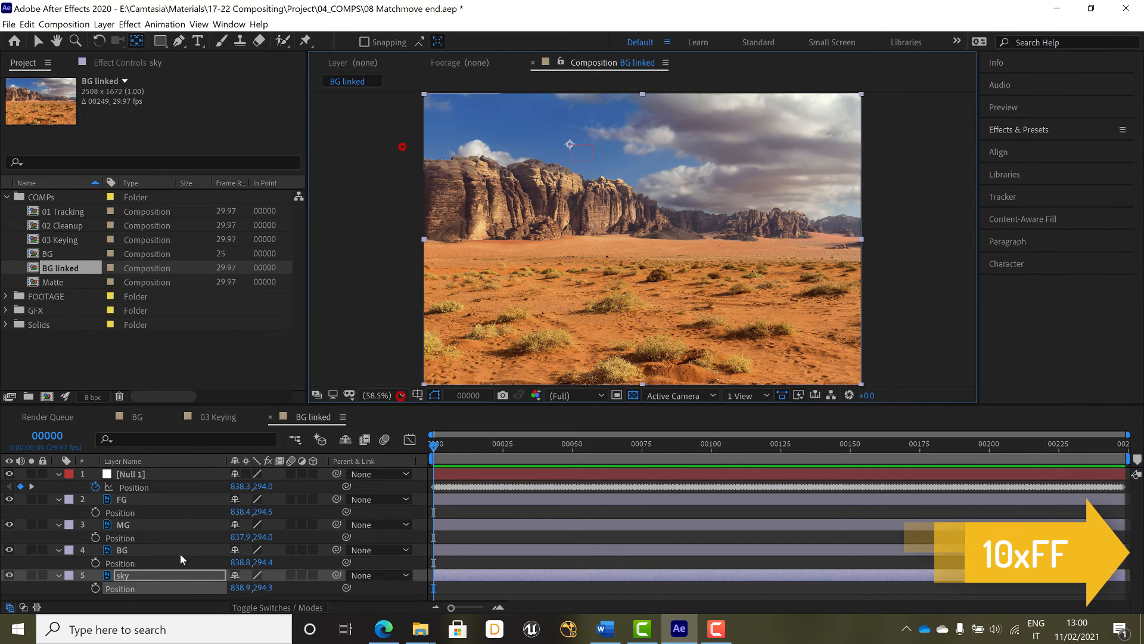
Link the Position of the FG, MG, BG and sky layers to Null 1's Position and preview the joint movement.
click(346, 512)
drag(346, 512, 156, 488)
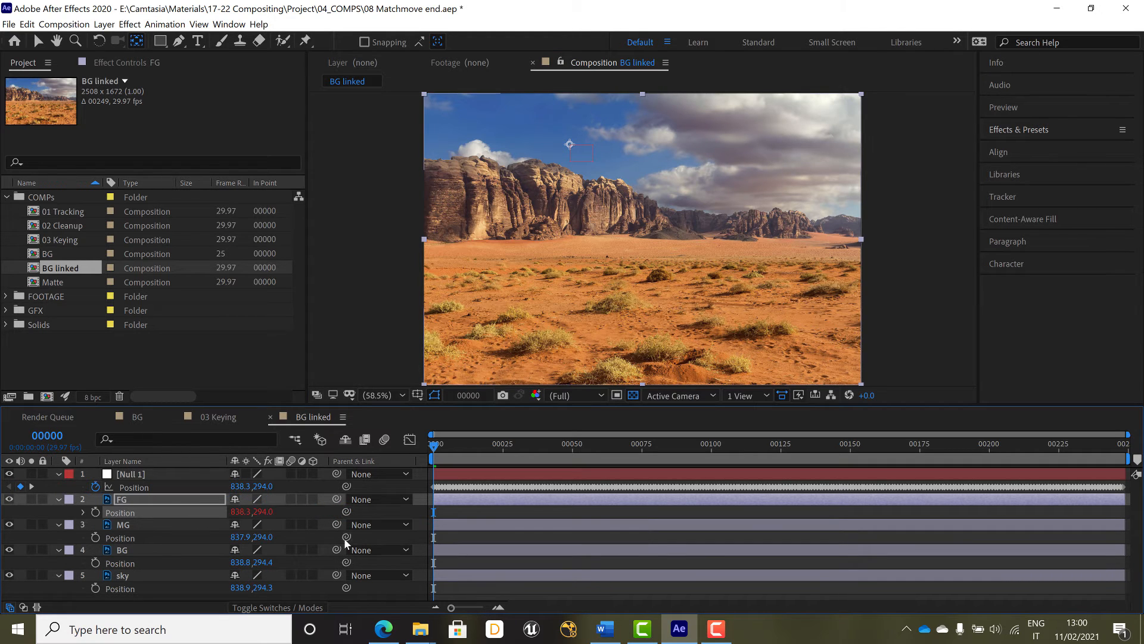
drag(346, 539, 162, 487)
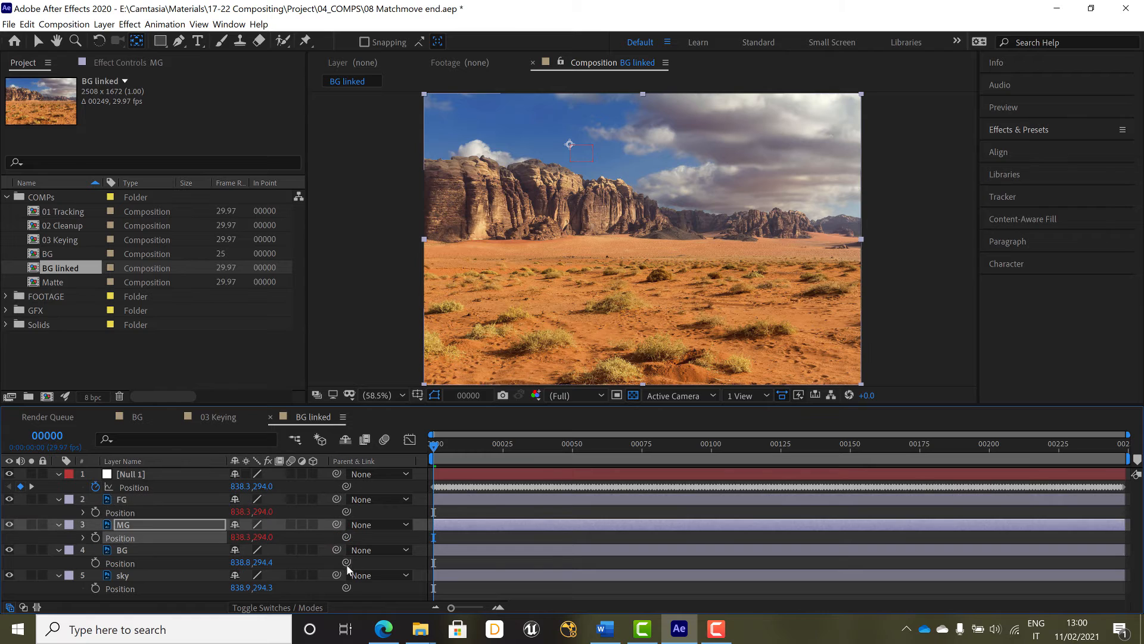
drag(347, 562, 183, 495)
drag(346, 587, 171, 490)
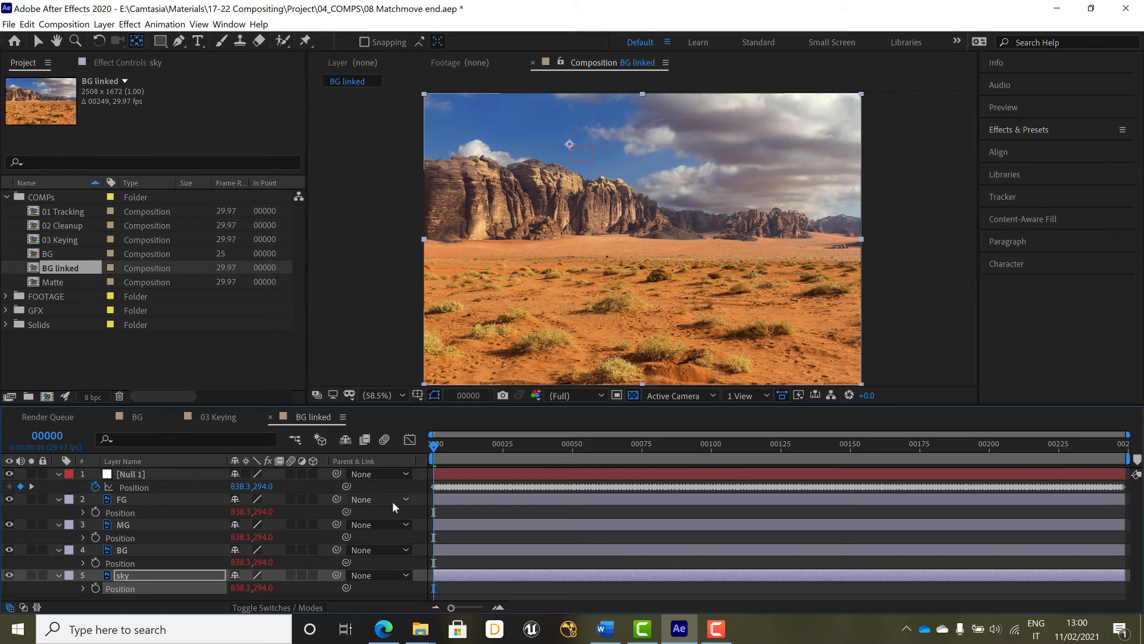
key(space)
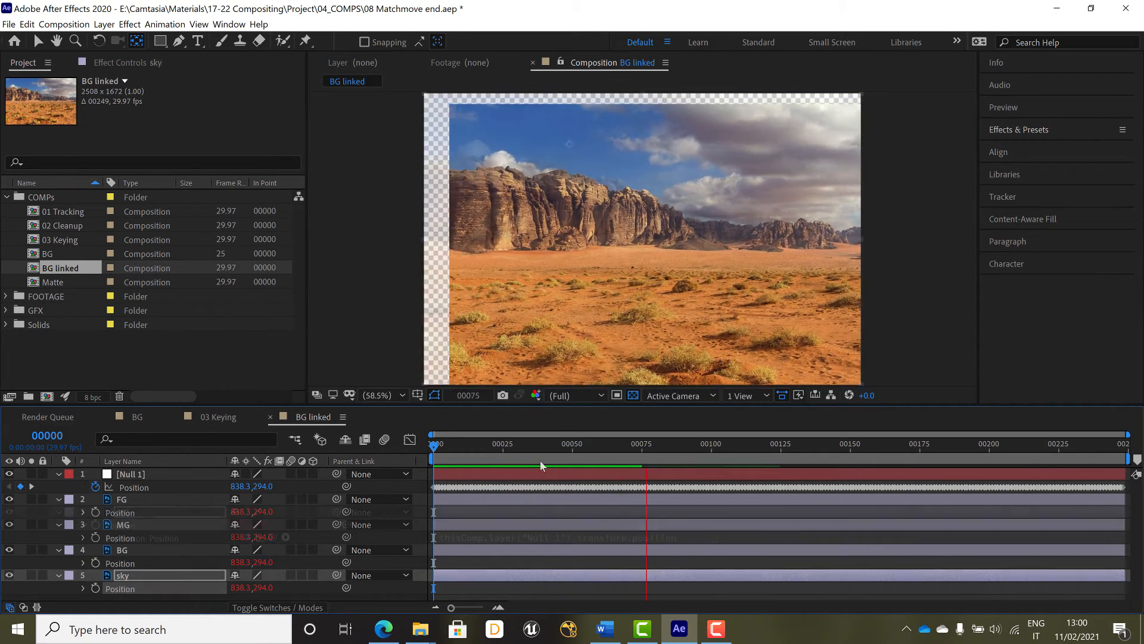
key(space)
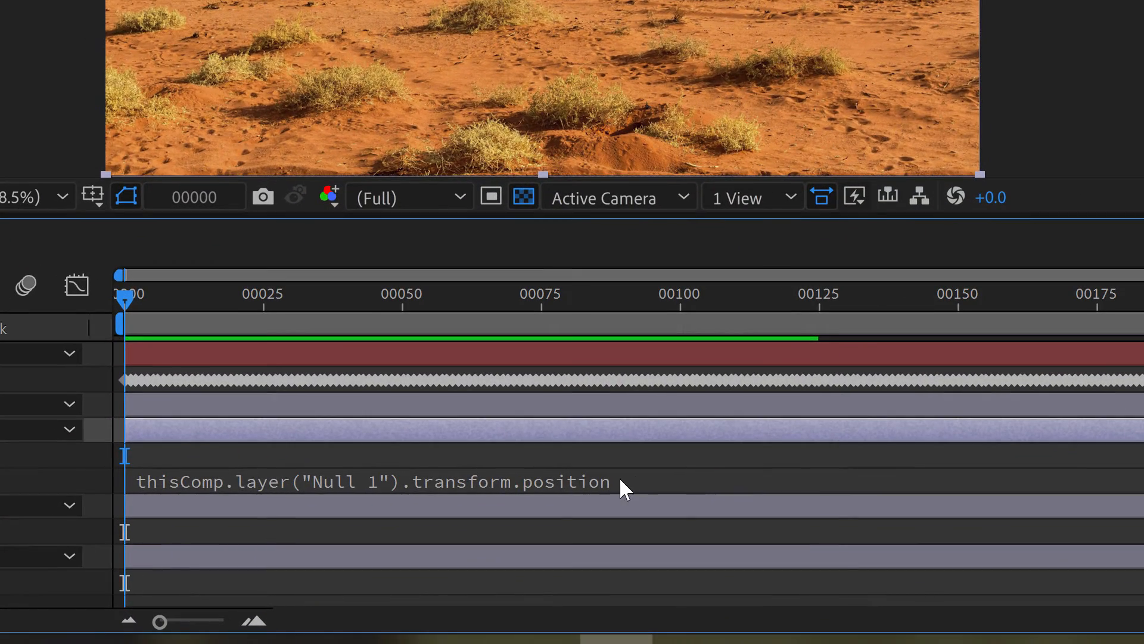
Multiply the MG layer's linked Position expression by .8 and preview its motion against the other layers.
click(624, 484)
click(689, 481)
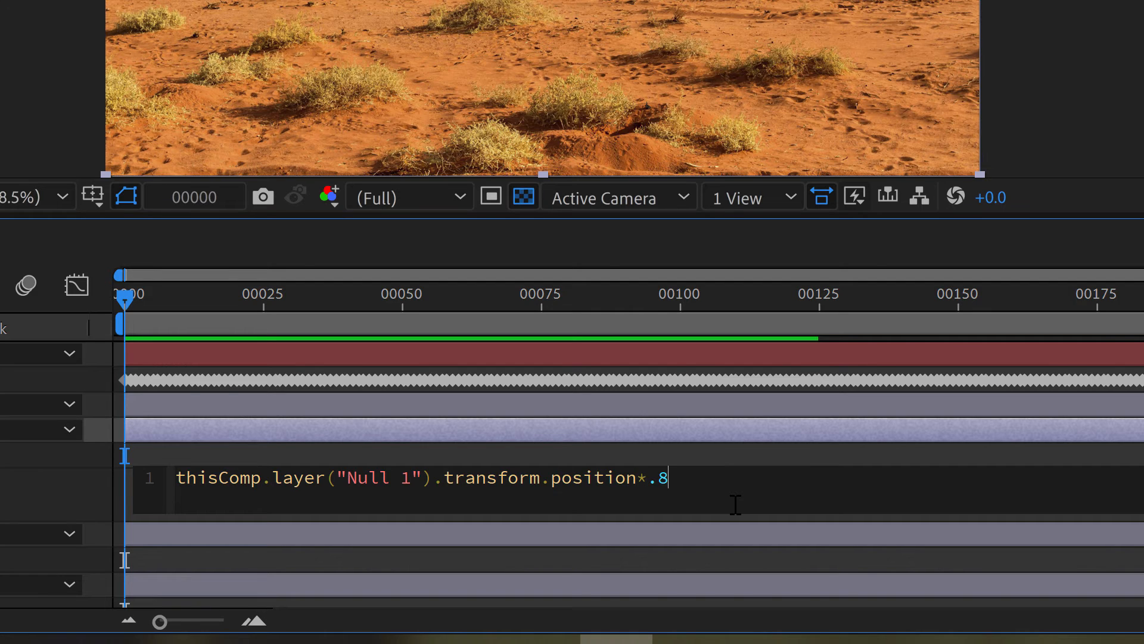
click(83, 504)
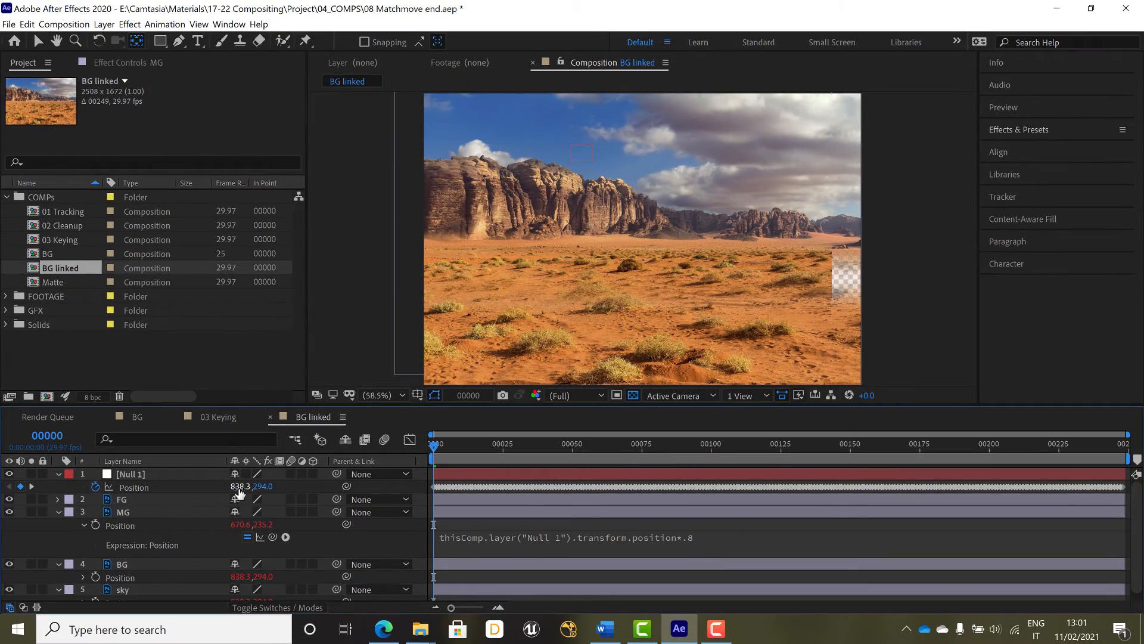
key(space)
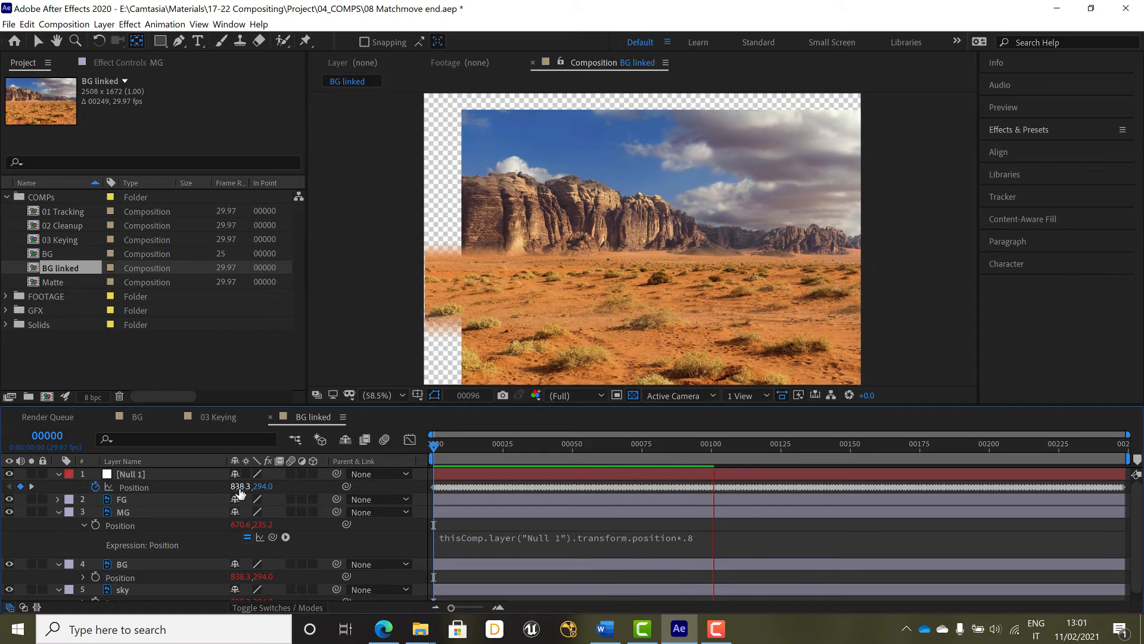
key(space)
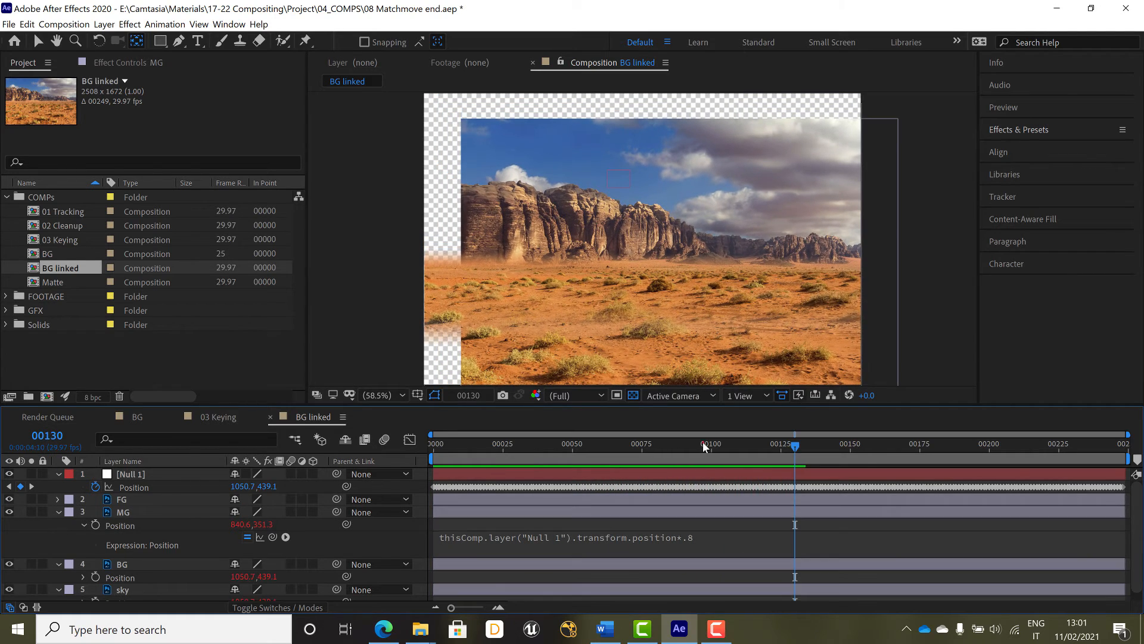
drag(703, 442, 481, 461)
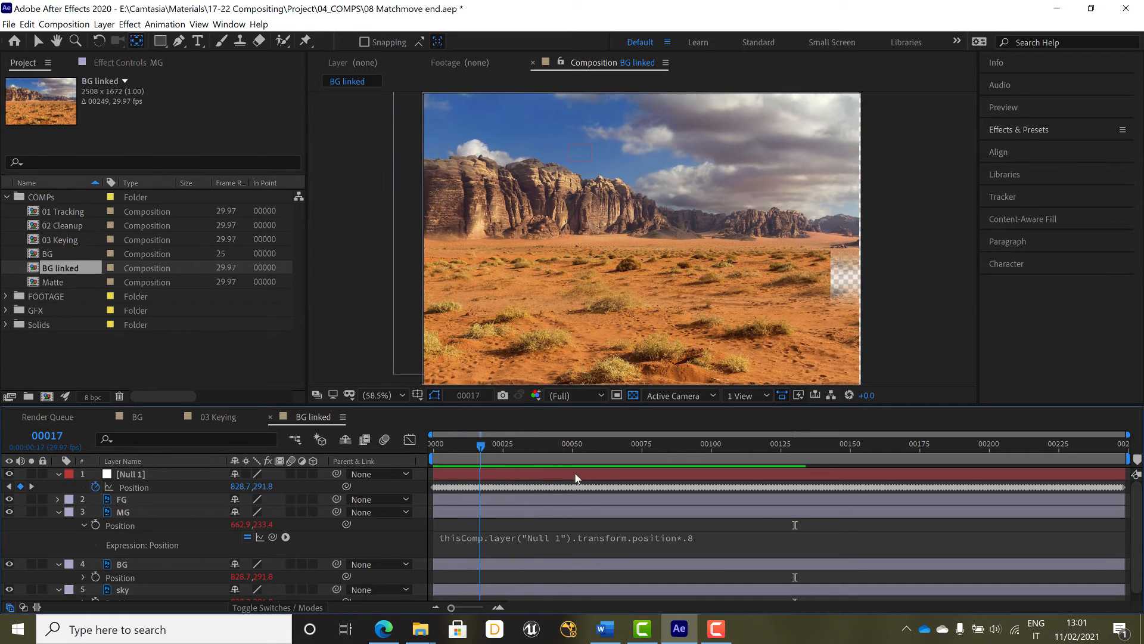
drag(576, 477, 687, 476)
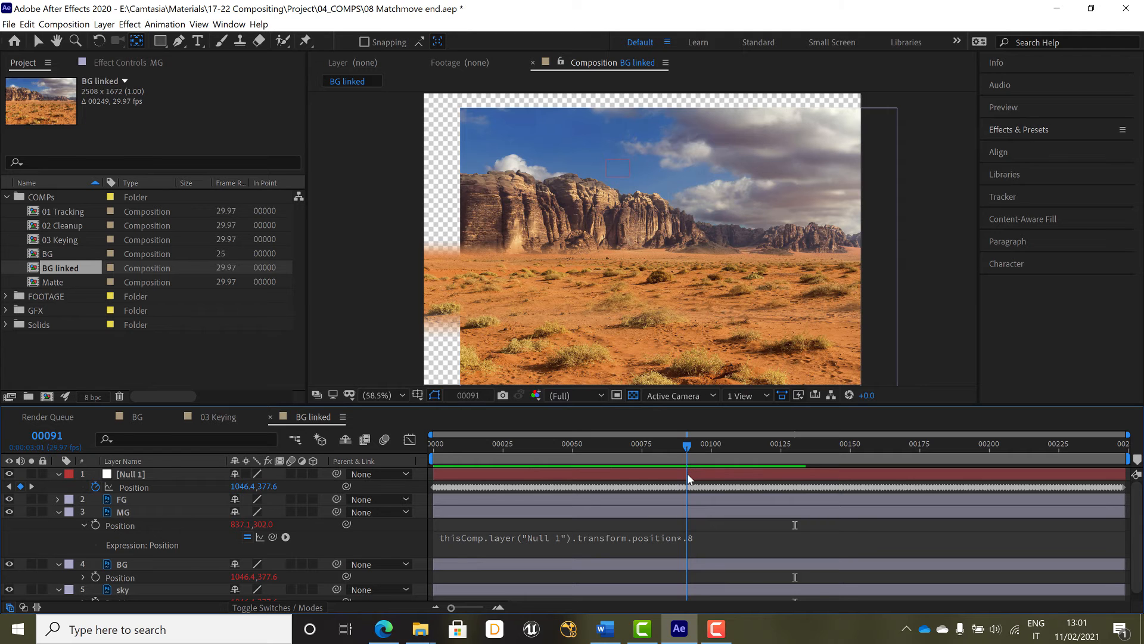
drag(688, 473, 406, 480)
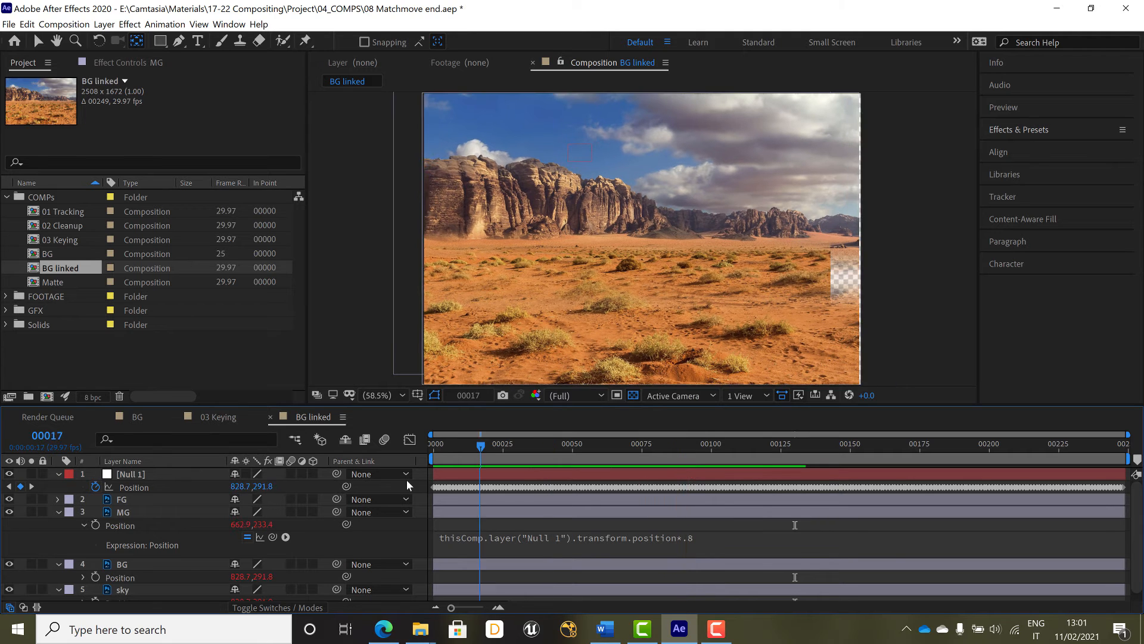
Rewrite MG's Position expression as x = thisComp.layer("Null 1").transform.position[0]*.8+168;.
click(699, 538)
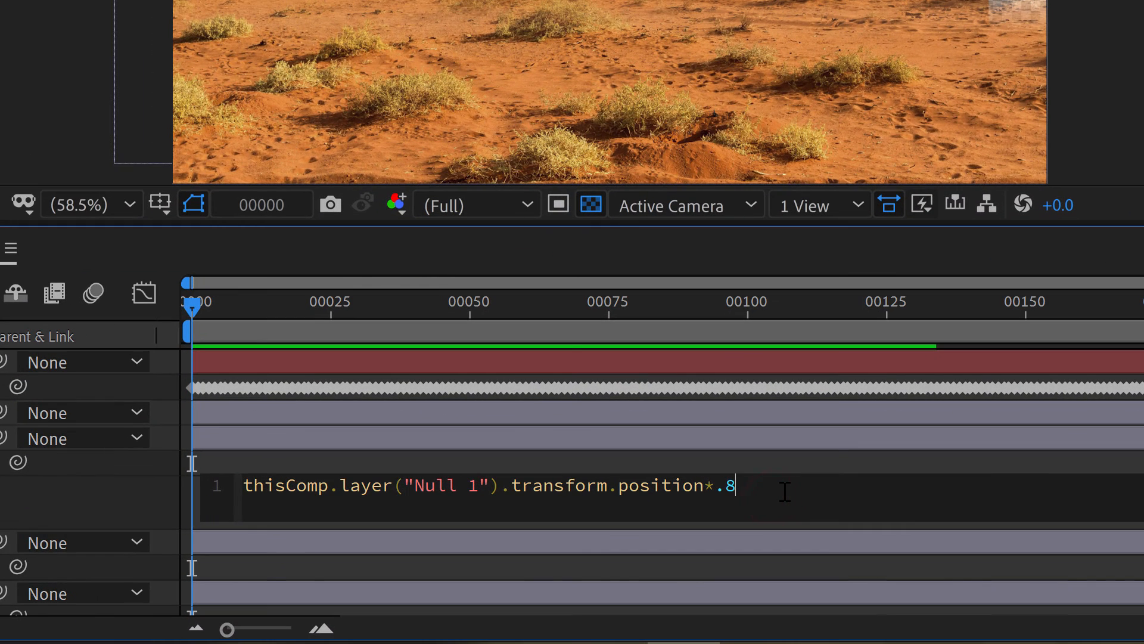
key(Home)
text(x = )
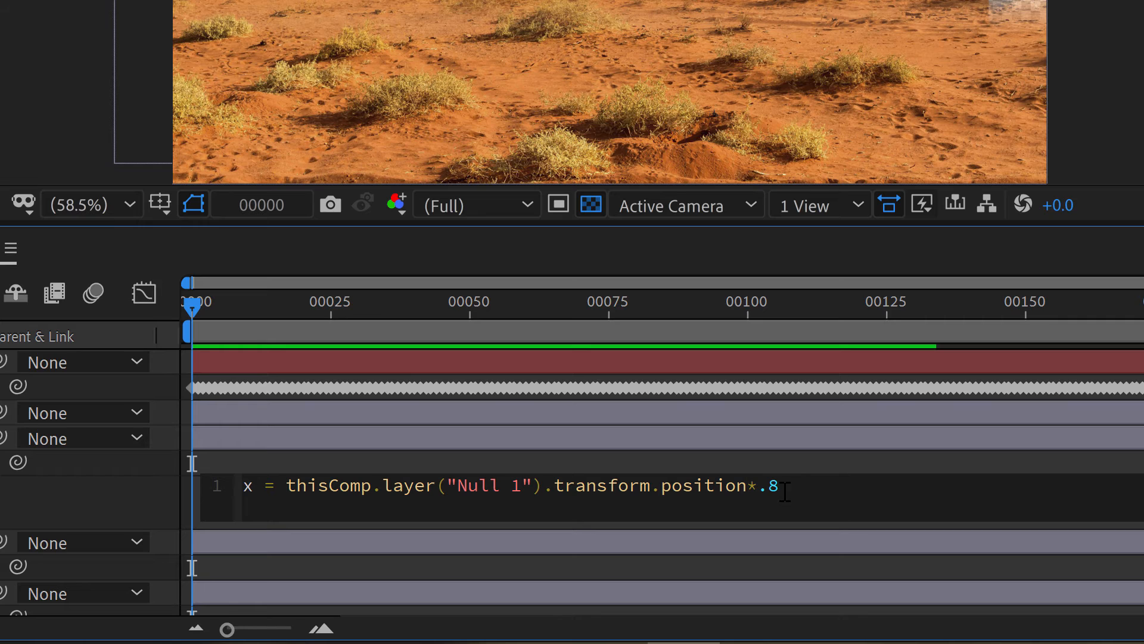
text([0)
key(End)
text(+168;)
key(Return)
Complete MG's Position expression with y = thisComp.layer("Null 1").transform.position[1]*.8+59; and the result [x,y].
text(y = thisComp)
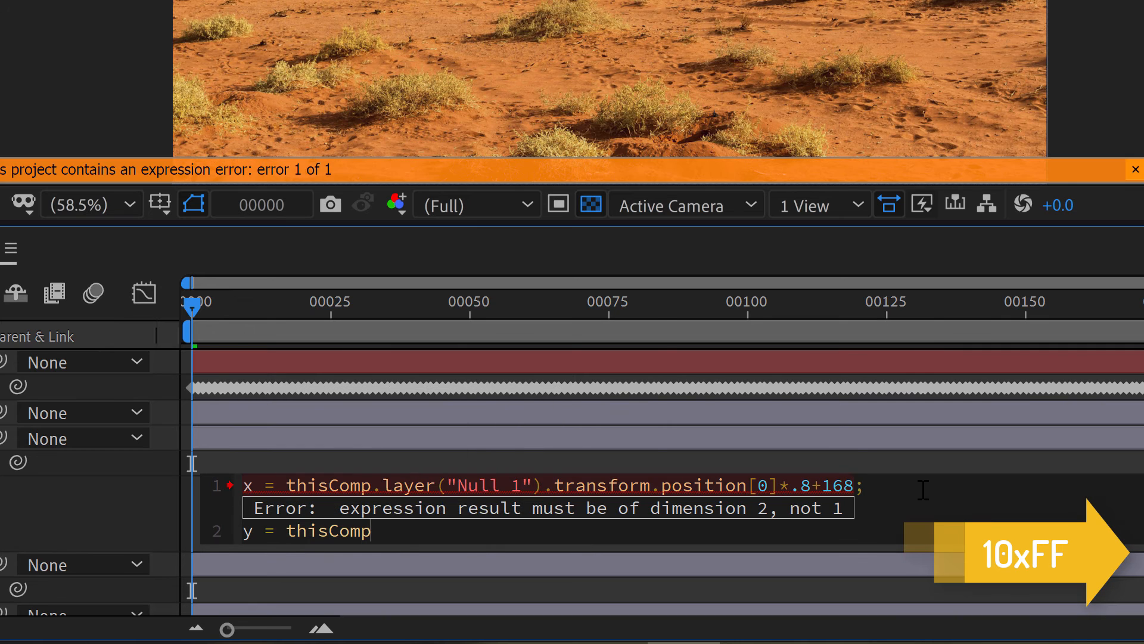
text(.layer("Null 1").transform.position[1)
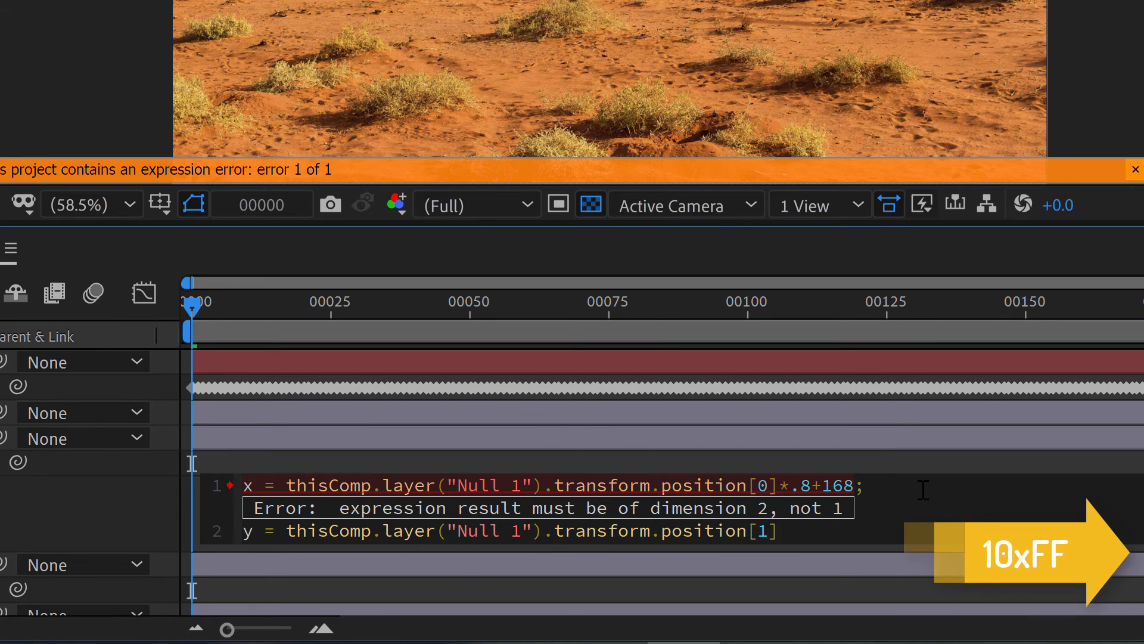
text(]*.8;)
key(Return)
key(Return)
text([x,y])
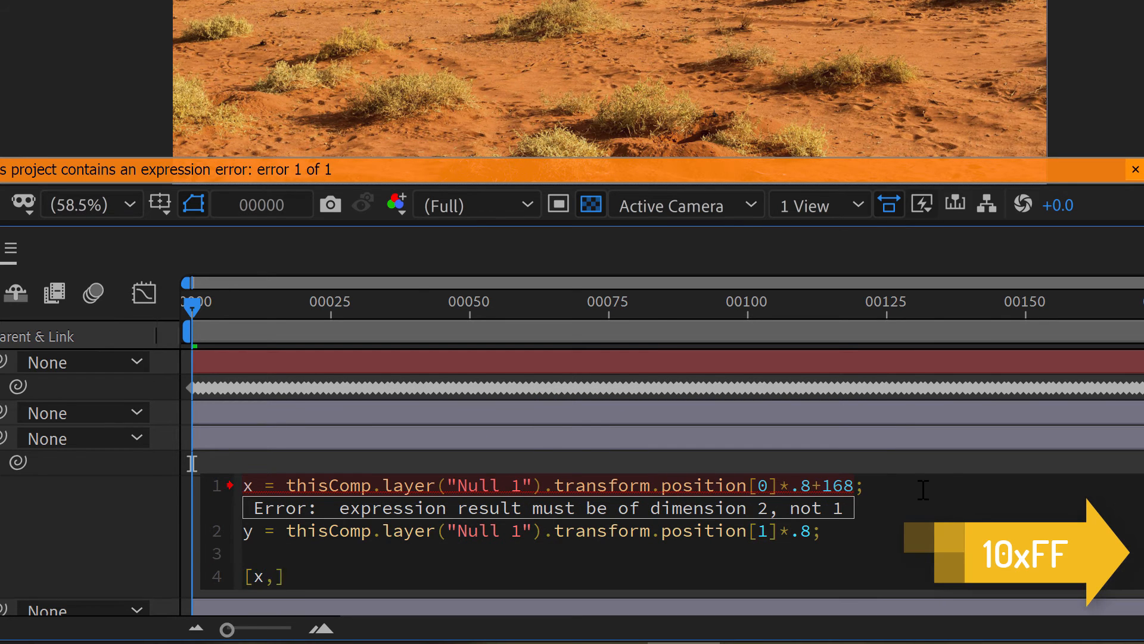
key(KP_Enter)
text(59)
click(907, 502)
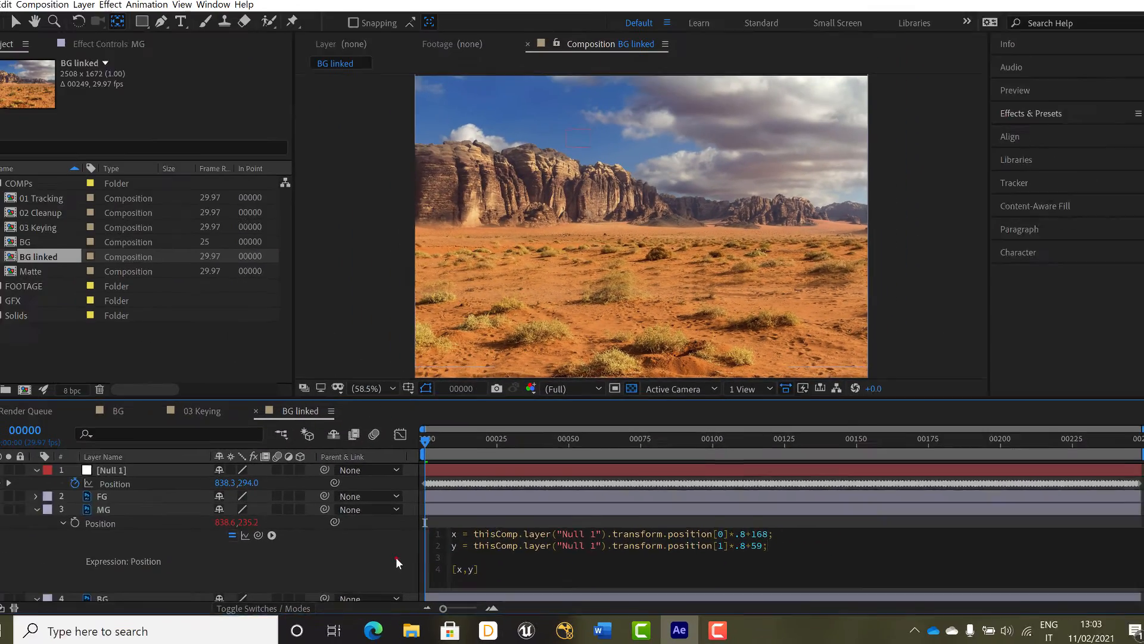
click(138, 535)
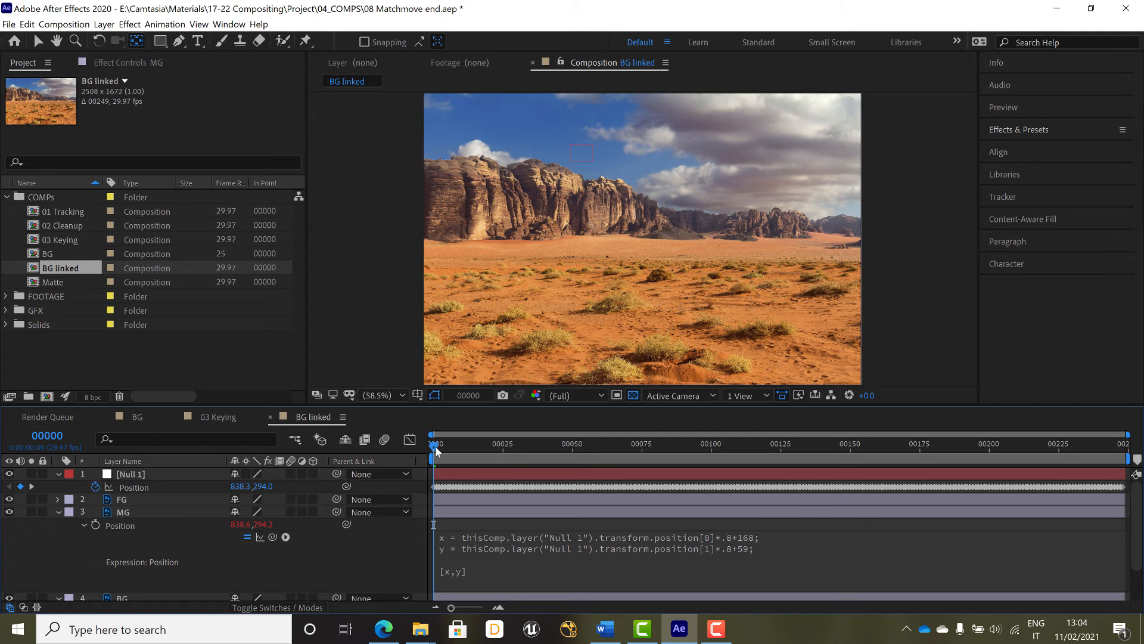
Check MG's offset near frame 104 and change both multipliers in its Position expression to .9.
drag(435, 446, 723, 456)
click(730, 538)
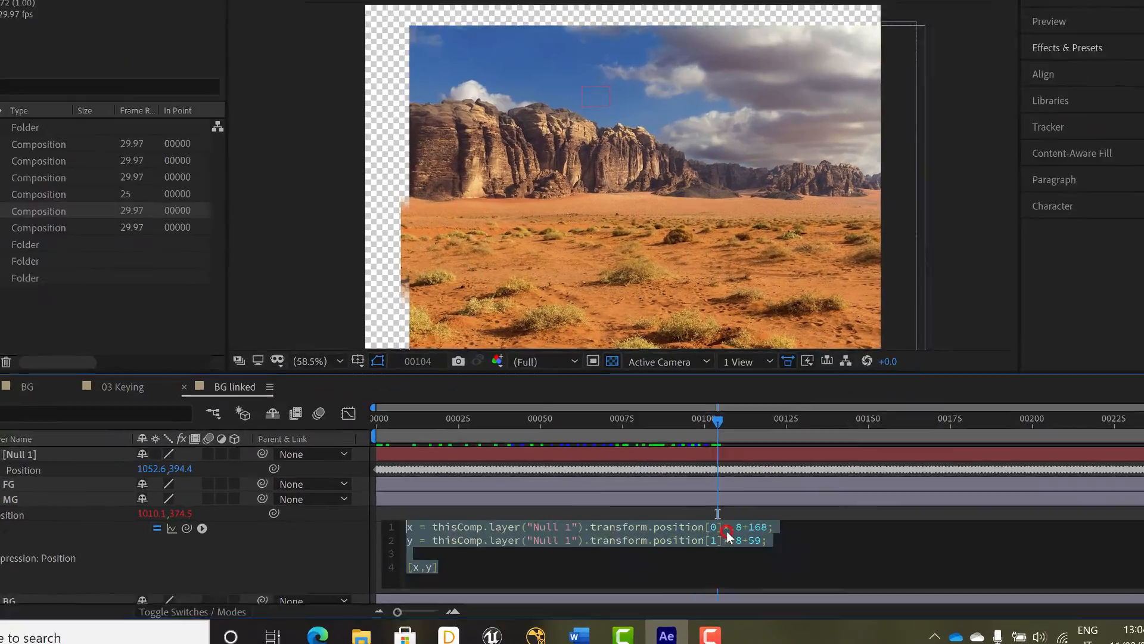
click(727, 530)
click(736, 528)
text(9)
click(740, 540)
text(9)
click(342, 562)
At frame 0, set the offsets in MG's Position expression to +84 for x and +29 for y, and preview.
drag(512, 422, 378, 422)
click(744, 528)
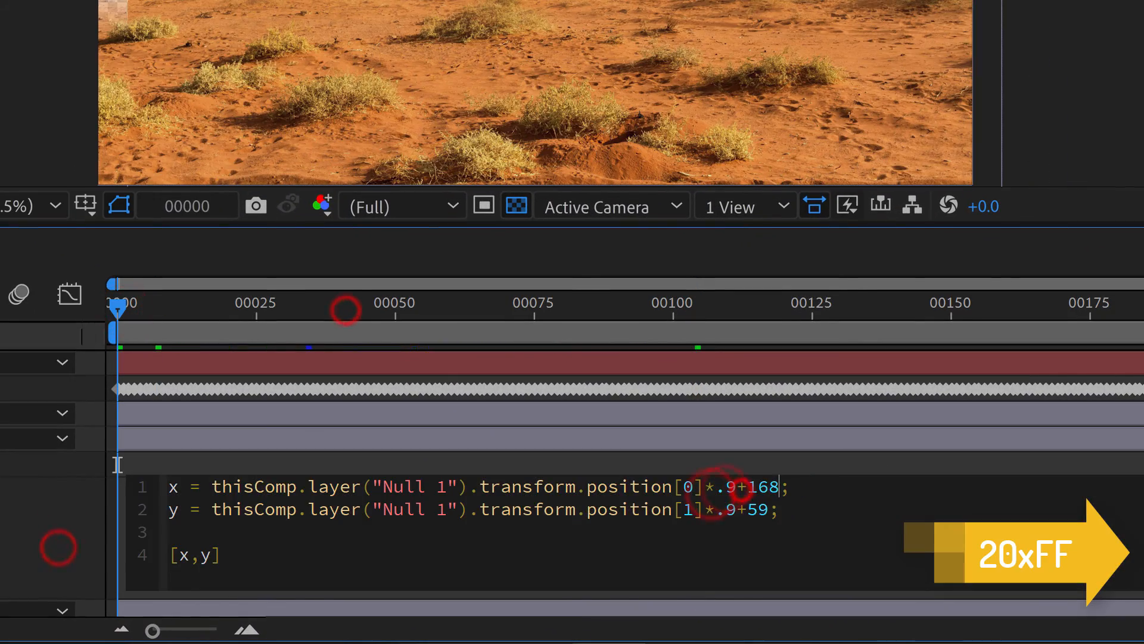
text(82)
click(56, 518)
click(769, 486)
text(4)
click(31, 524)
click(743, 509)
text(2)
click(78, 515)
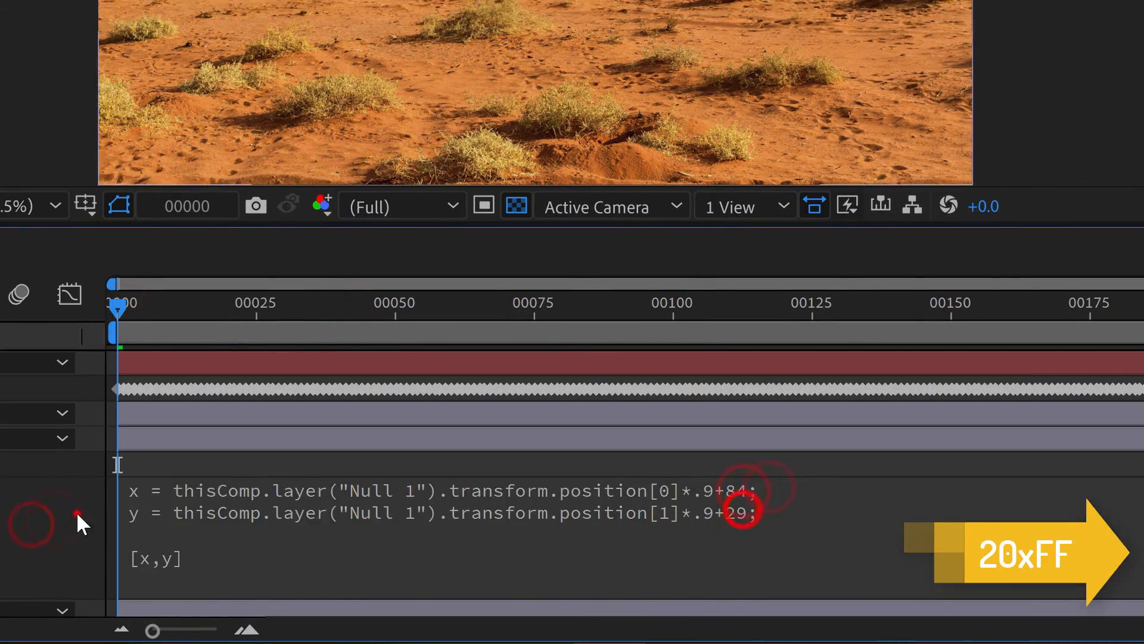
key(space)
key(space)
Back at frame 0, turn the BG layer's Position expression into an x line multiplied by .5.
drag(471, 317, 97, 350)
click(651, 516)
key(Home)
text(x =)
key(End)
text(*.5;)
key(Return)
key(Up)
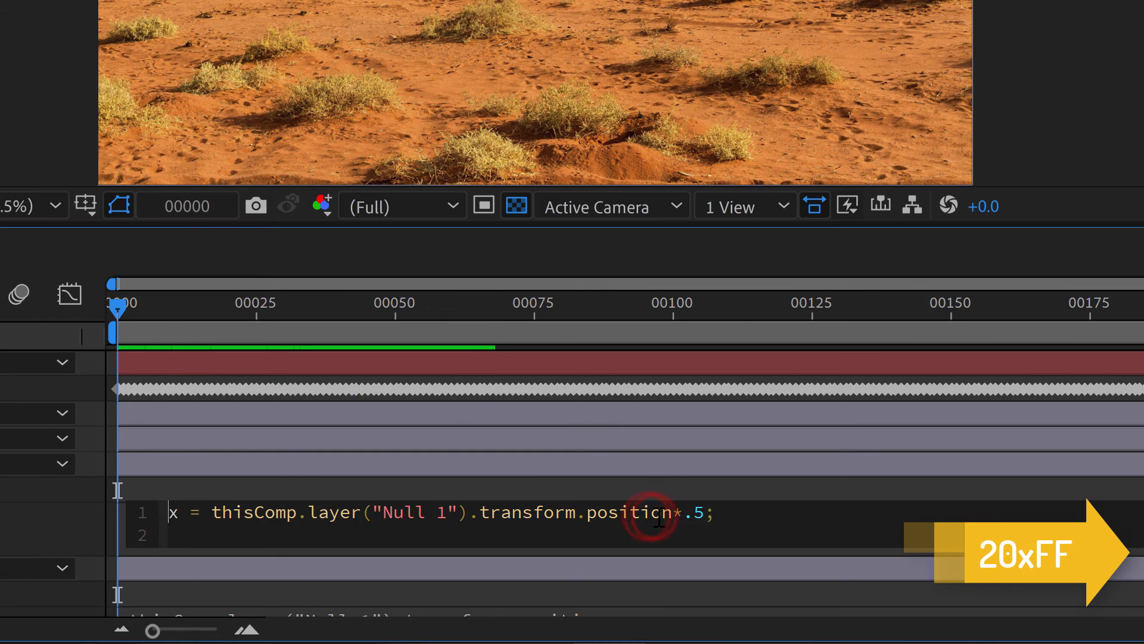
Duplicate BG's x line as a y line, index the positions with [0] and [1], and return [x,y].
key(shift+End)
key(ctrl+c)
key(Down)
key(ctrl+v)
key(Home)
key(Delete)
text(y[0][1])
key(End)
key(Return)
key(Return)
text([x,y])
click(41, 530)
Add offsets of +419 for x and +147 for y to BG's Position expression and preview the result.
click(746, 518)
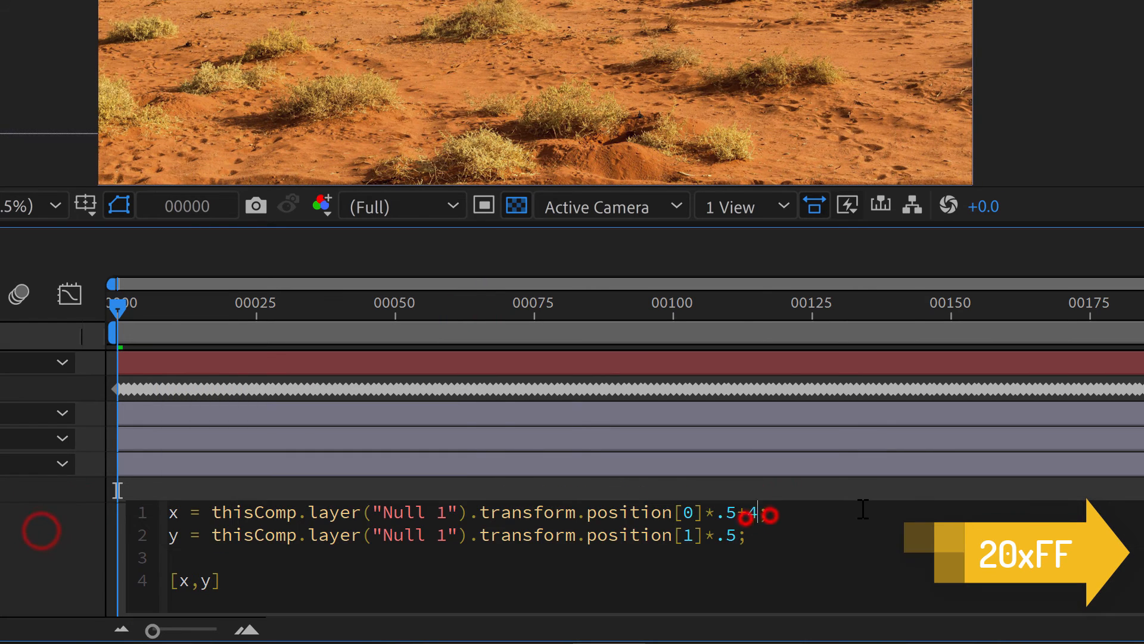
text(19)
key(Down)
key(Left)
text(+147)
click(40, 556)
key(space)
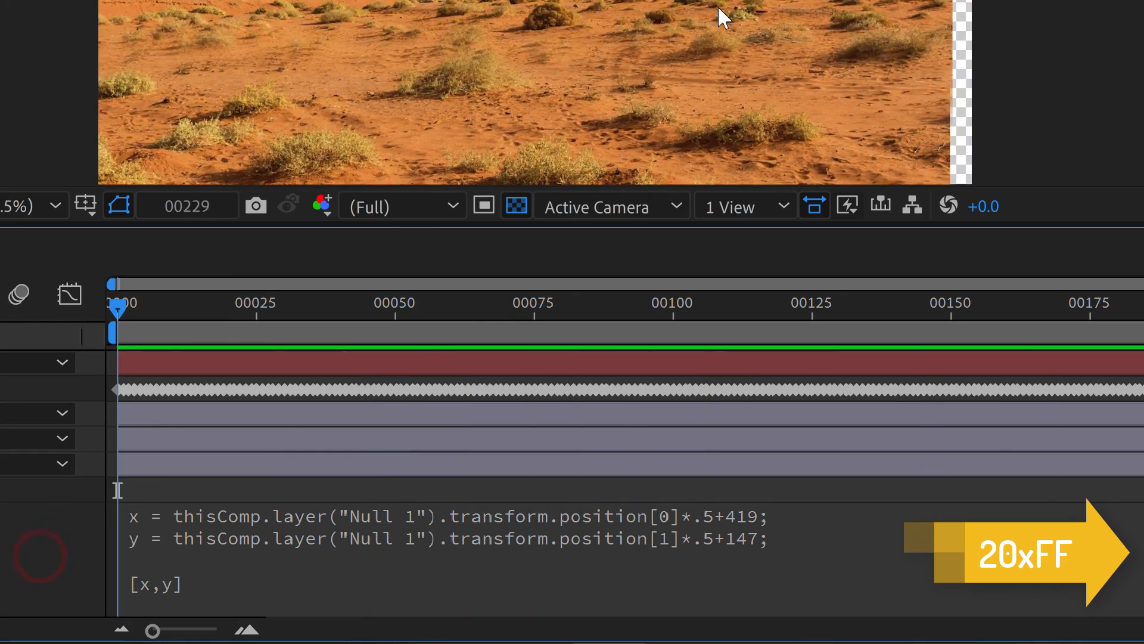
key(space)
Copy BG's Position expression to the sky layer and set both multipliers to .1.
drag(119, 306, 113, 358)
click(707, 518)
click(729, 517)
click(7, 589)
click(784, 534)
key(ctrl+c)
click(319, 538)
key(ctrl+v)
click(714, 526)
text(1)
click(3, 556)
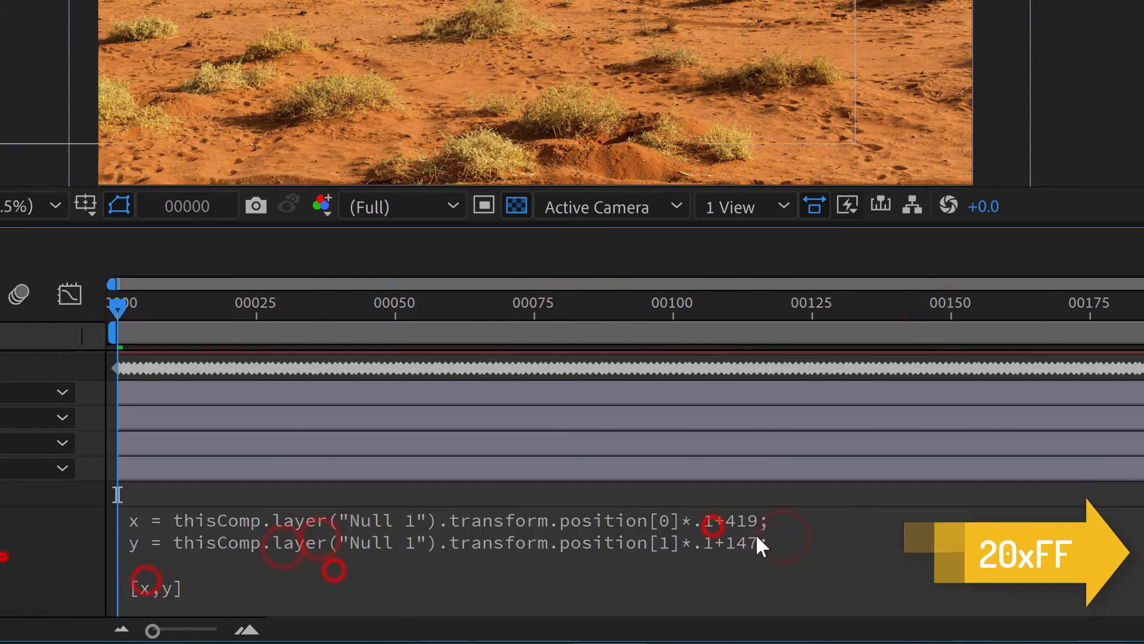
Set the offsets in the sky layer's Position expression to 745 for x and 265 for y.
click(745, 524)
double_click(766, 517)
text(745)
click(2, 553)
click(746, 541)
double_click(767, 540)
text(265)
click(37, 548)
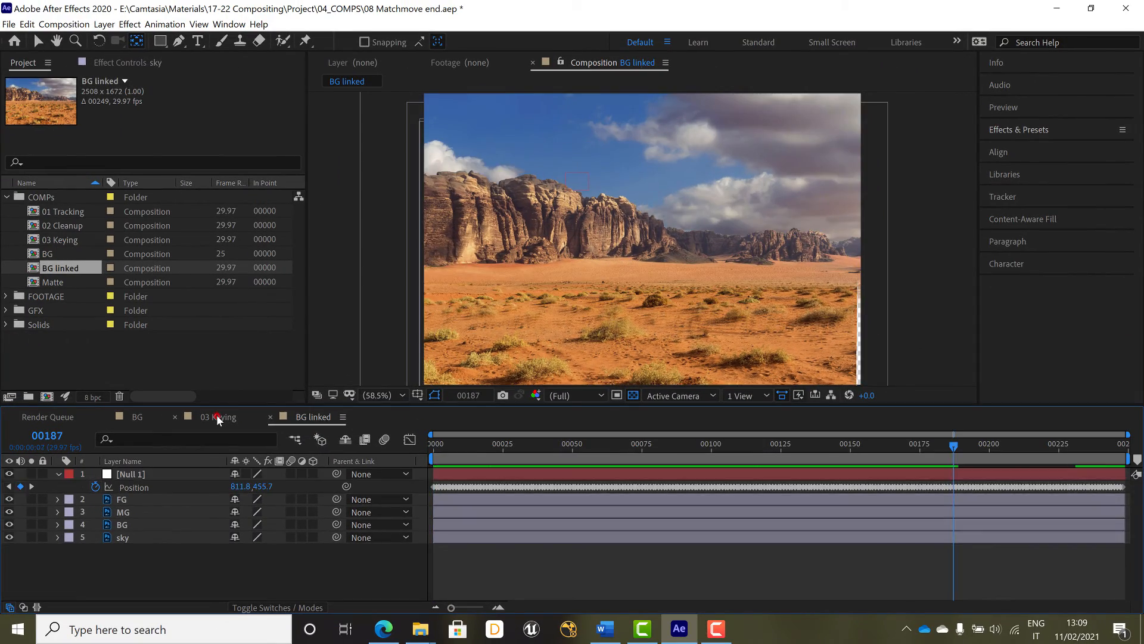
Open the 03 Keying composition, add BG linked beneath the BG layer, and hide BG.
click(216, 416)
click(170, 539)
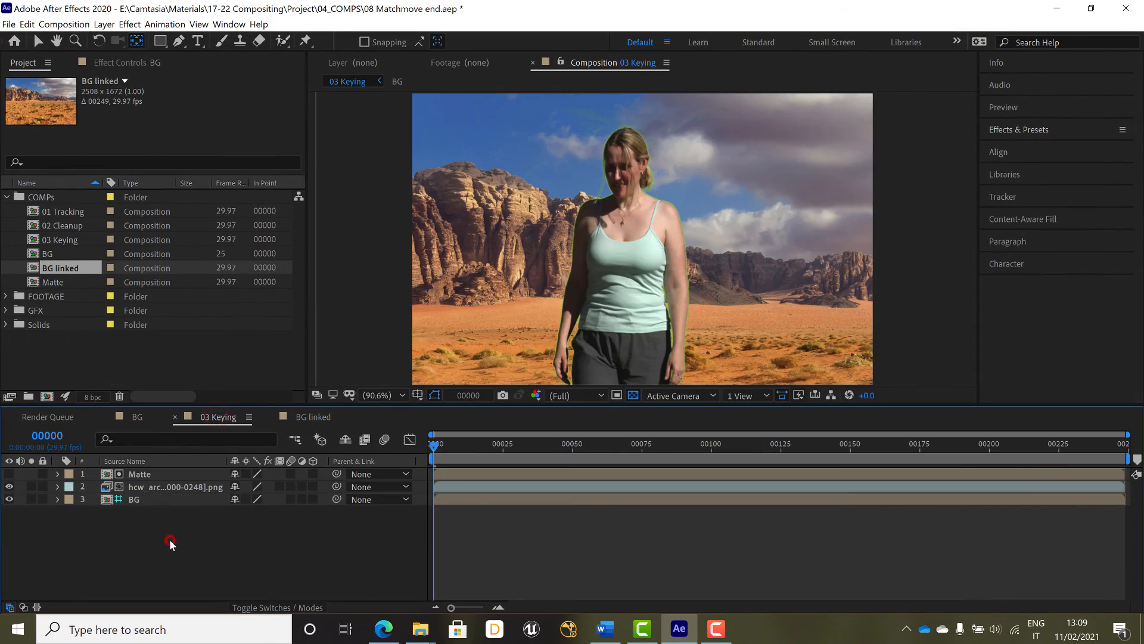
drag(37, 269, 42, 514)
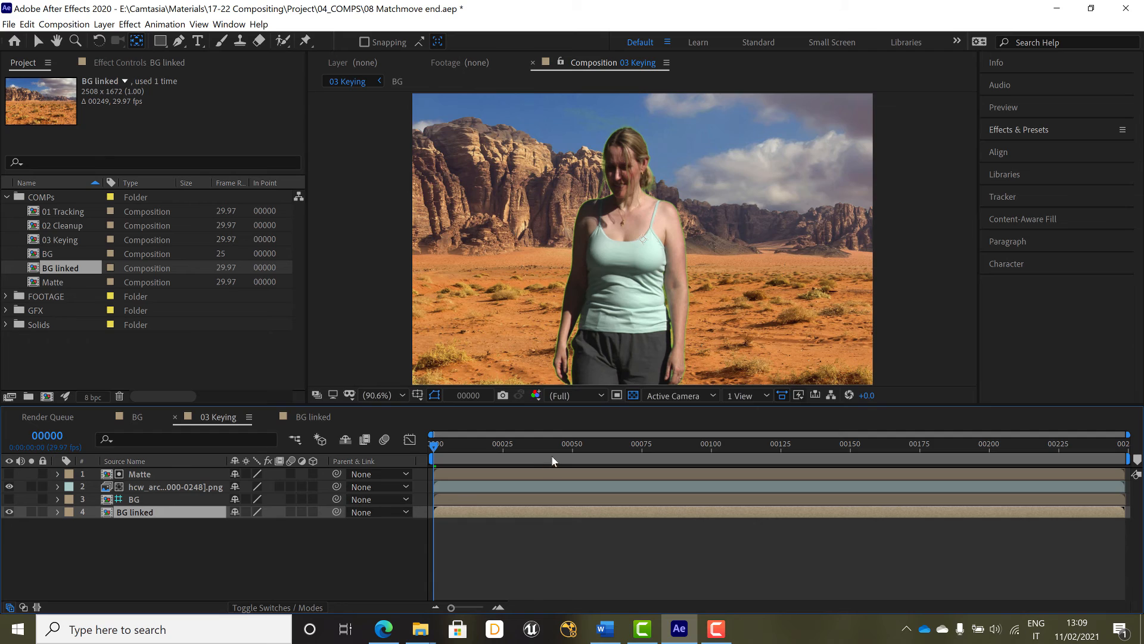
Move the BG linked layer down so more sky sits behind the woman, and preview the composite.
click(504, 176)
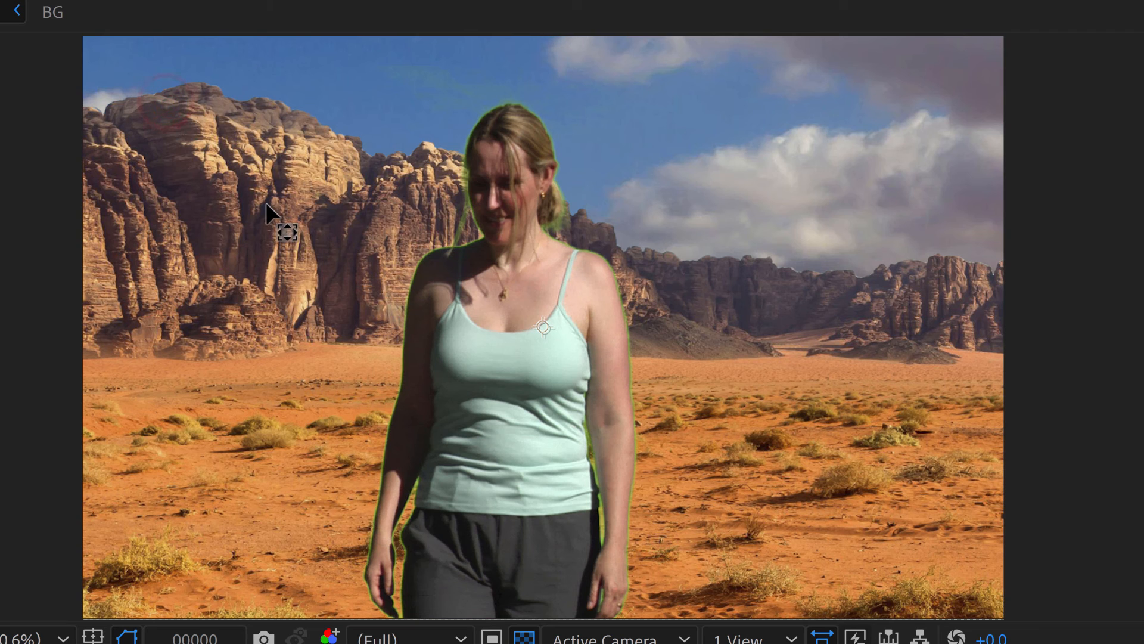
drag(276, 154, 302, 235)
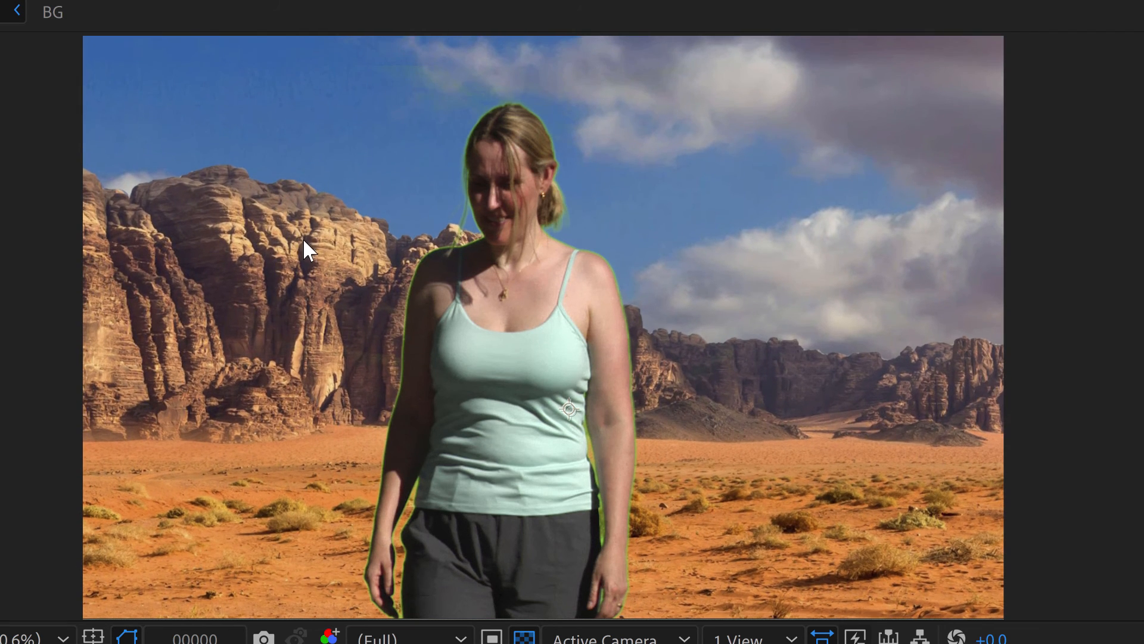
key(space)
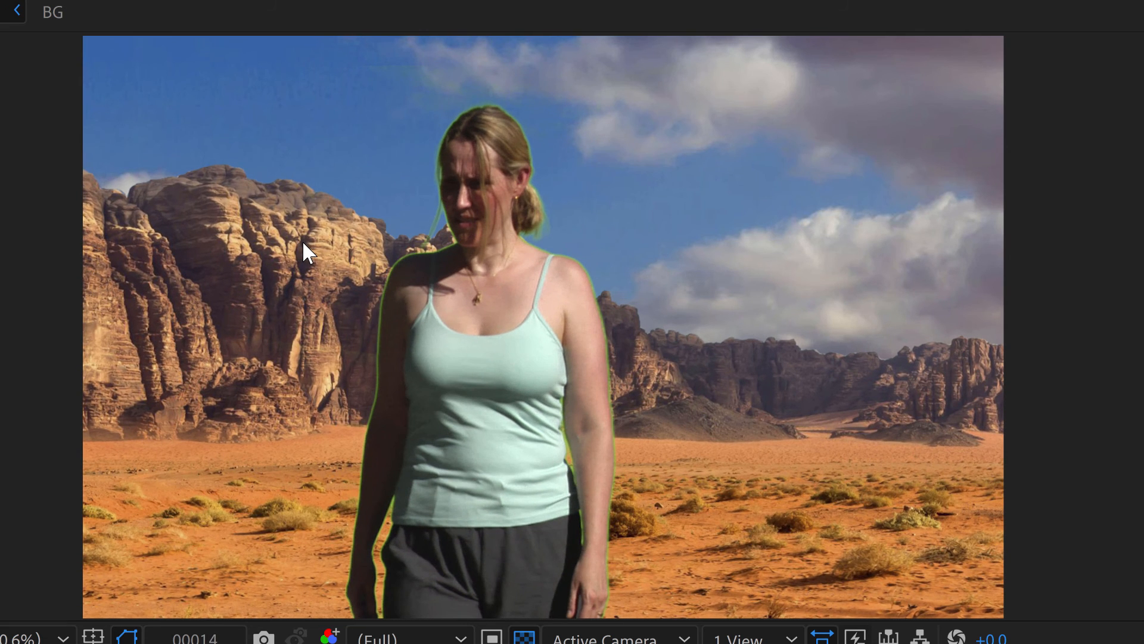
key(space)
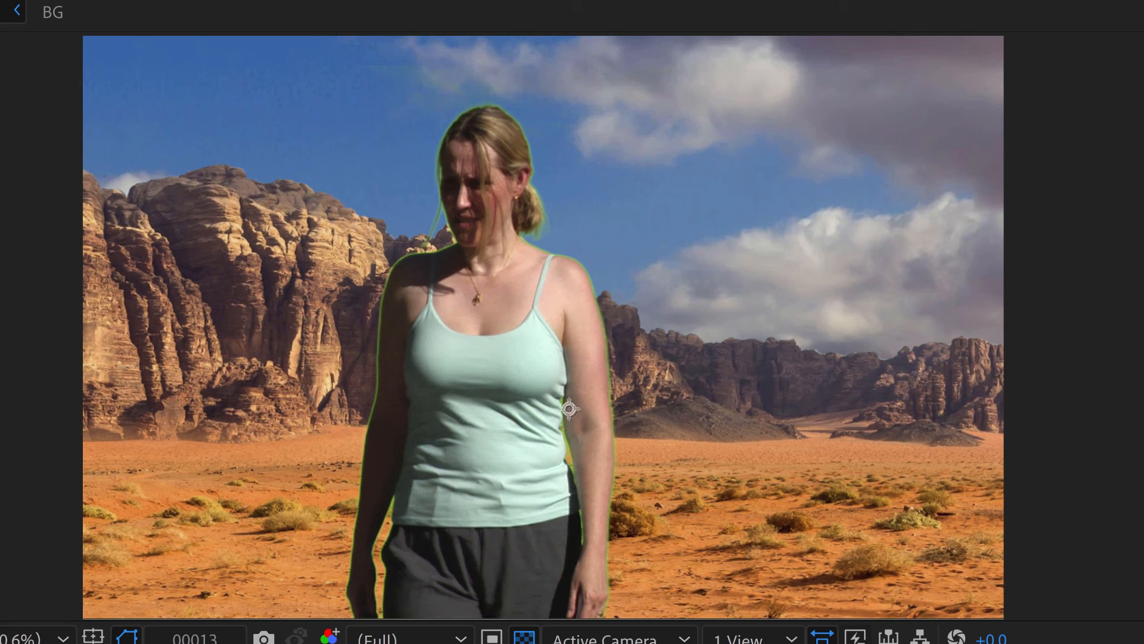